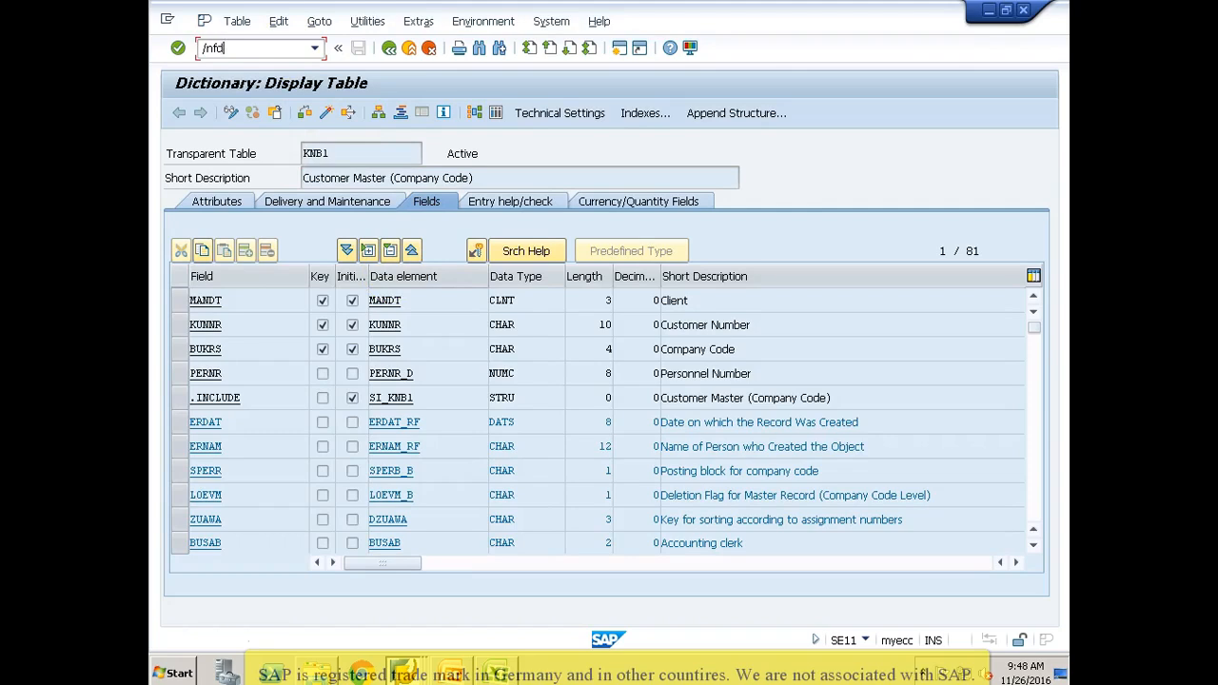
Step: Display the customer in transaction FD03 for company code 3000 and copy the reconciliation account from its company code data
{"action": "key", "text": "Return"}
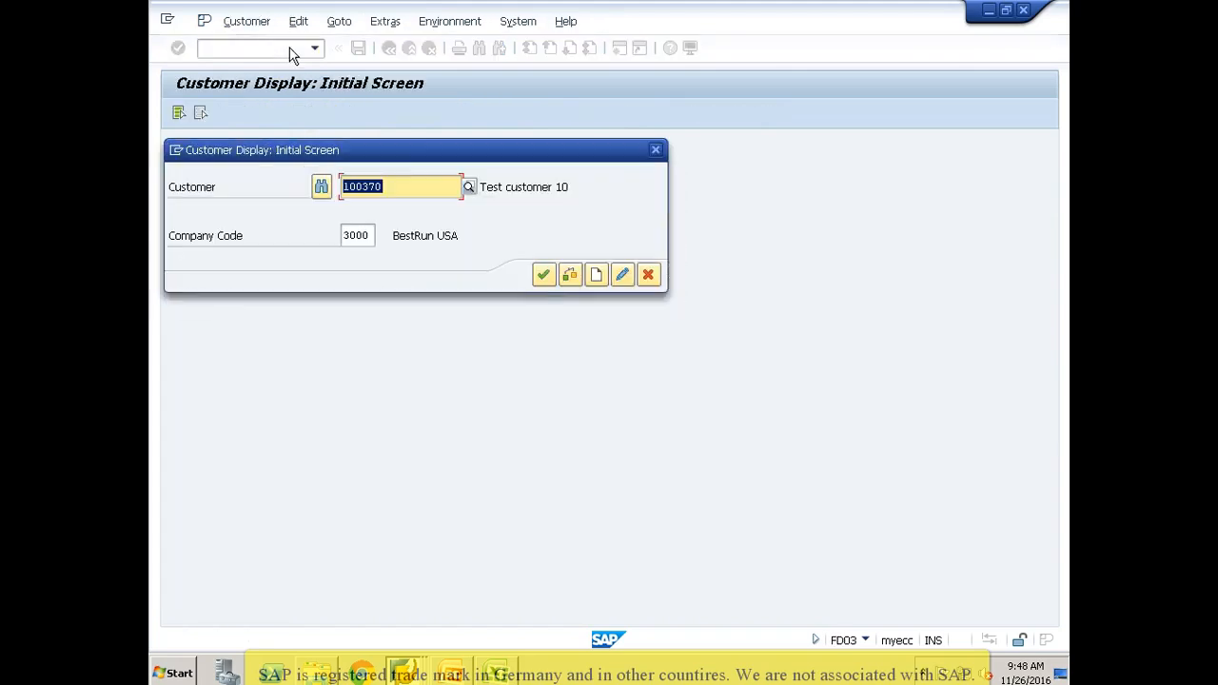
{"action": "key", "text": "Return"}
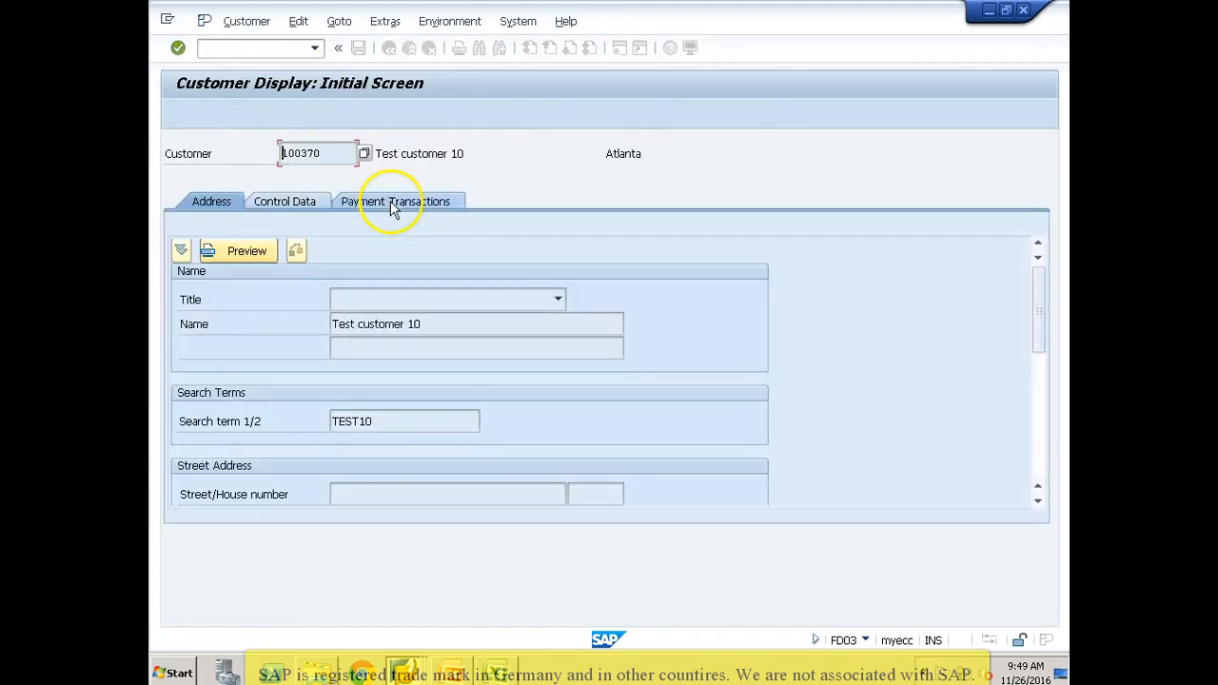
{"action": "left_click", "coordinate": [339, 111]}
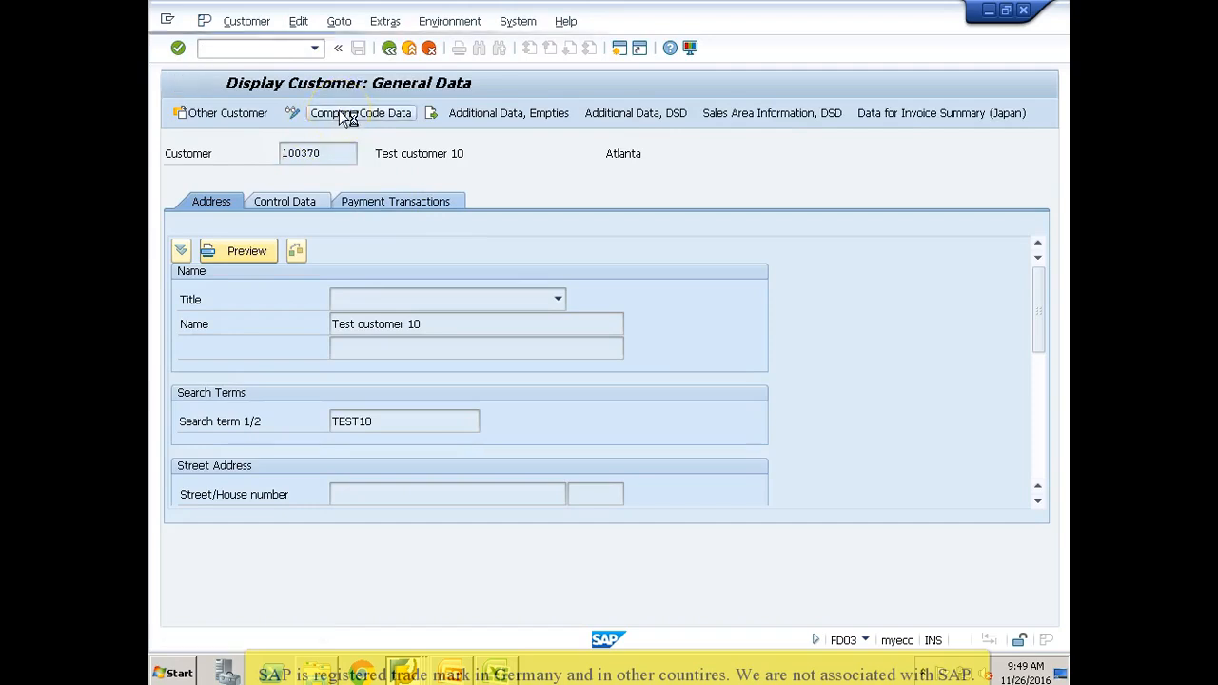
{"action": "left_click_drag", "start_coordinate": [337, 301], "coordinate": [298, 307]}
{"action": "key", "text": "ctrl+c"}
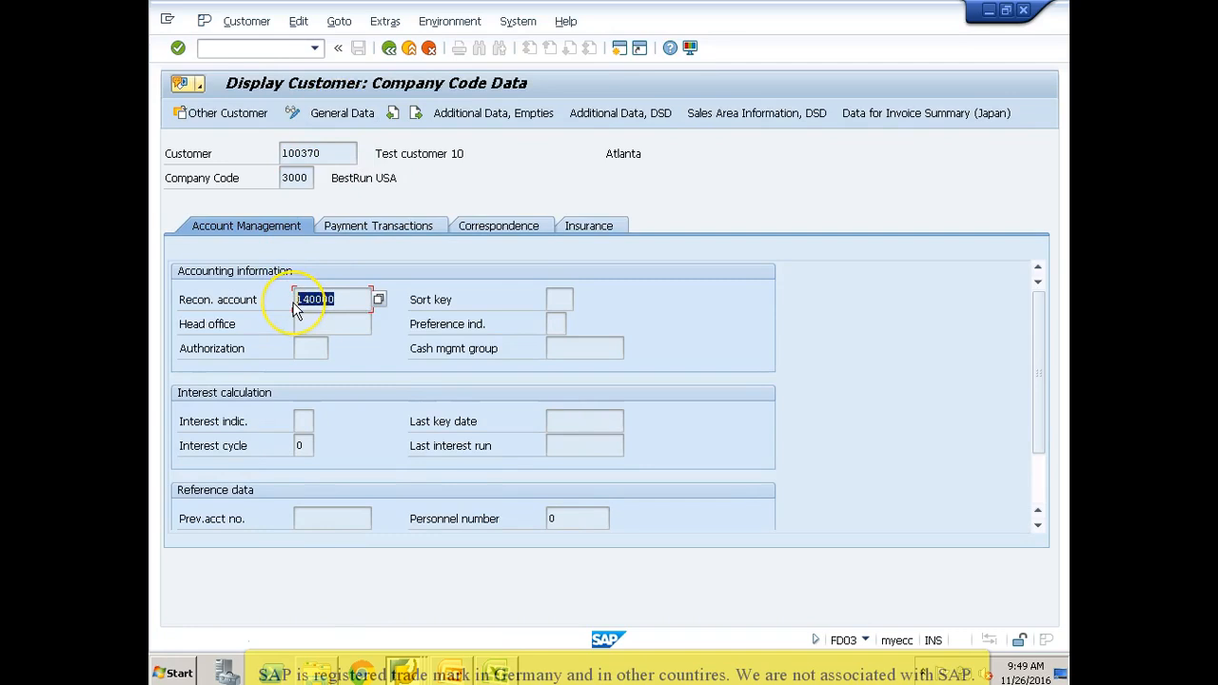
Step: Switch to the Excel workbook, paste the reconciliation account into row 2, and enter 0001 as the terms of payment
{"action": "key", "text": "alt+Tab"}
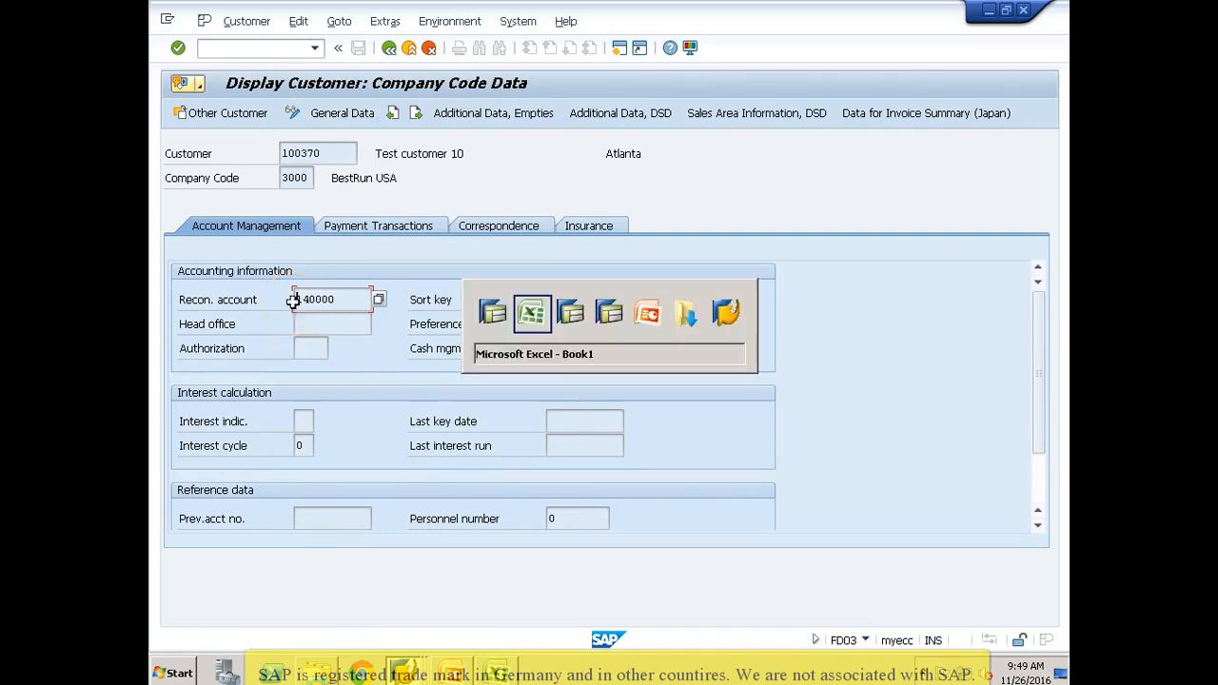
{"action": "key", "text": "ctrl+v"}
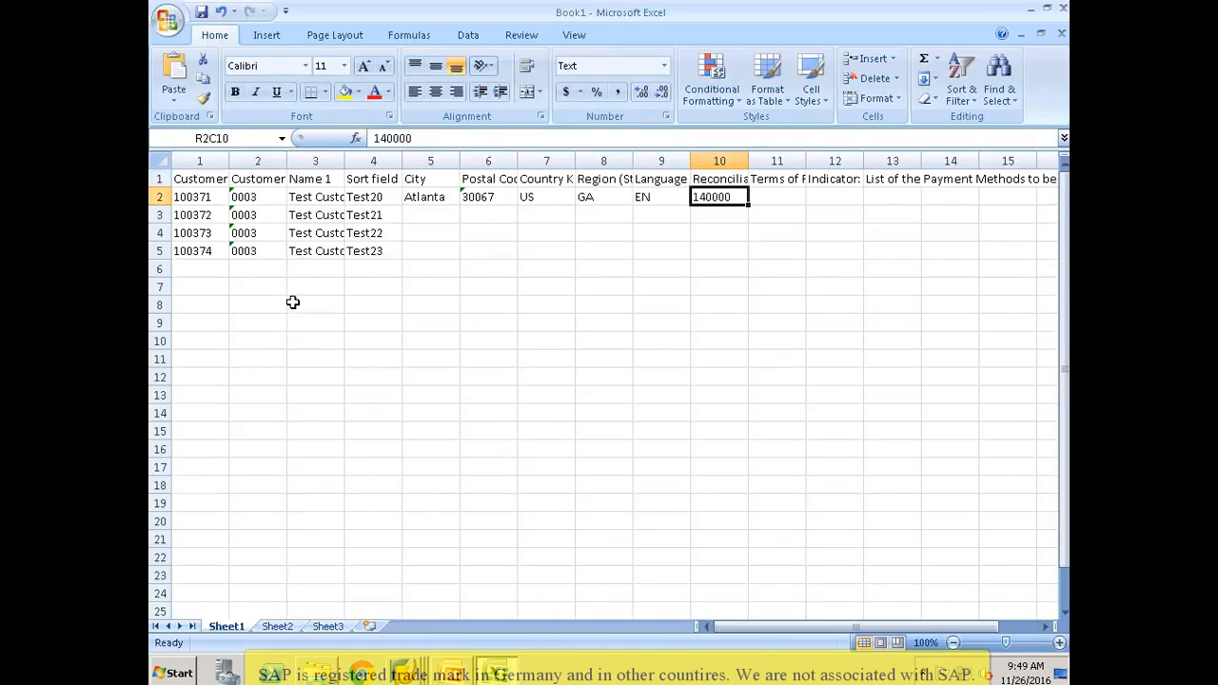
{"action": "key", "text": "Tab"}
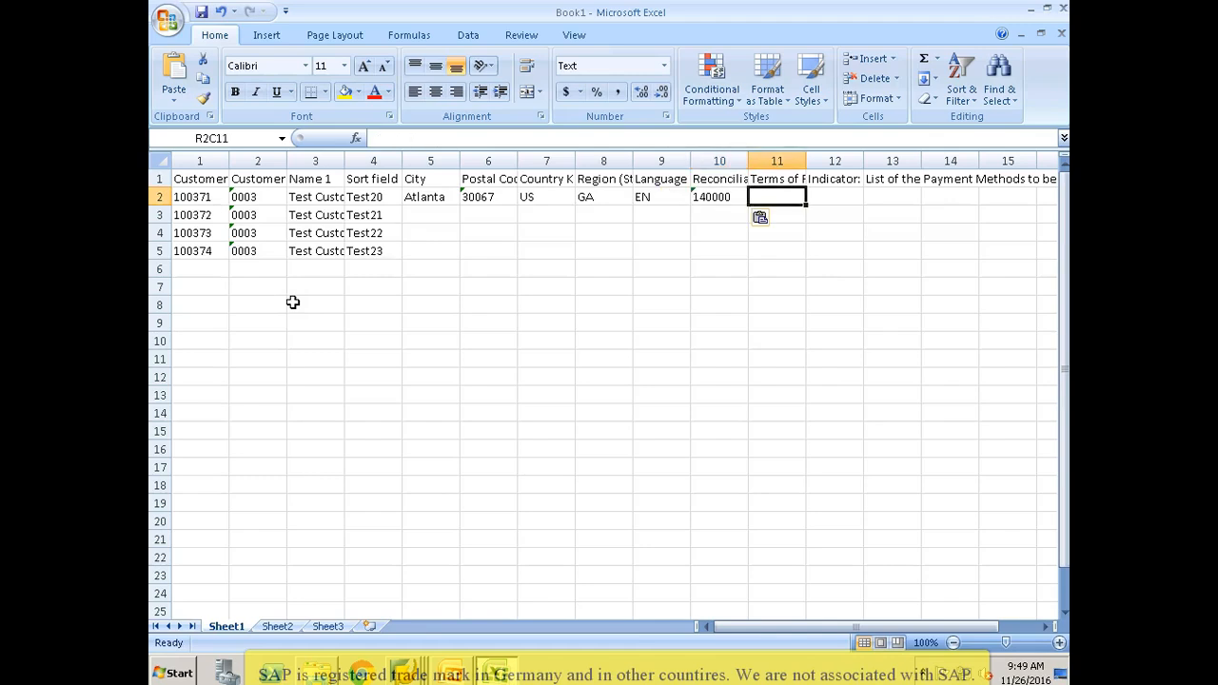
{"action": "type", "text": "0001"}
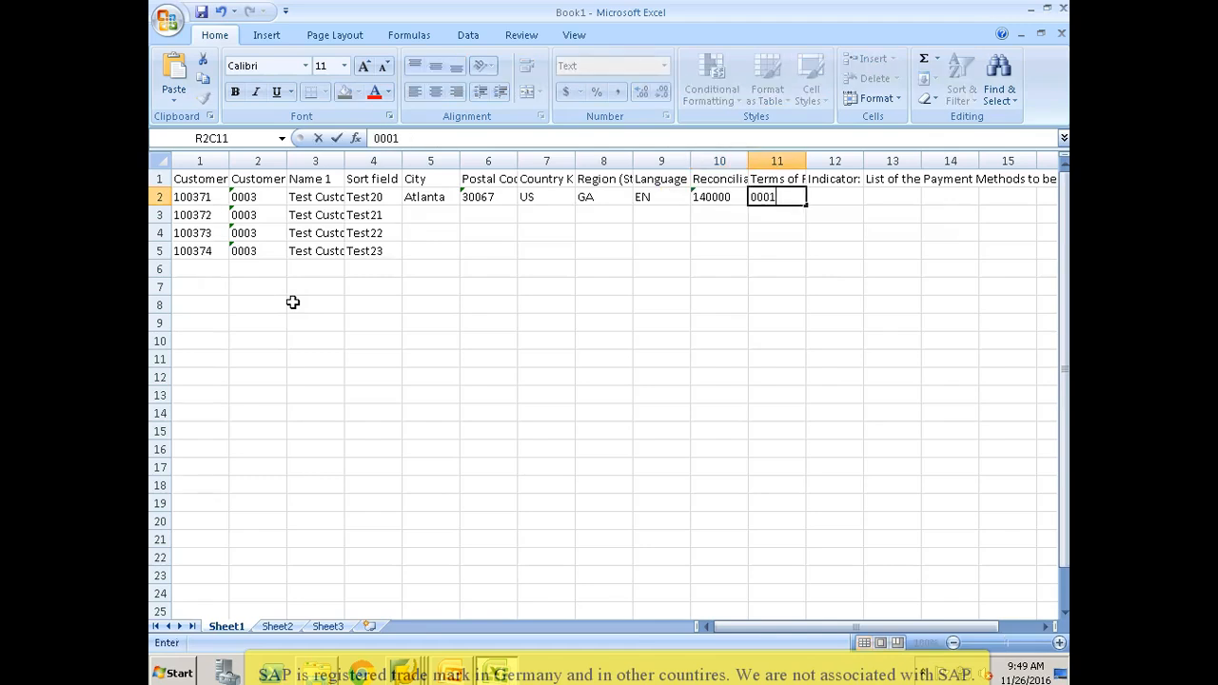
{"action": "key", "text": "Tab"}
Step: Enter X in row 2 for the "Indicator: Record Payment History ?" column
{"action": "key", "text": "Up"}
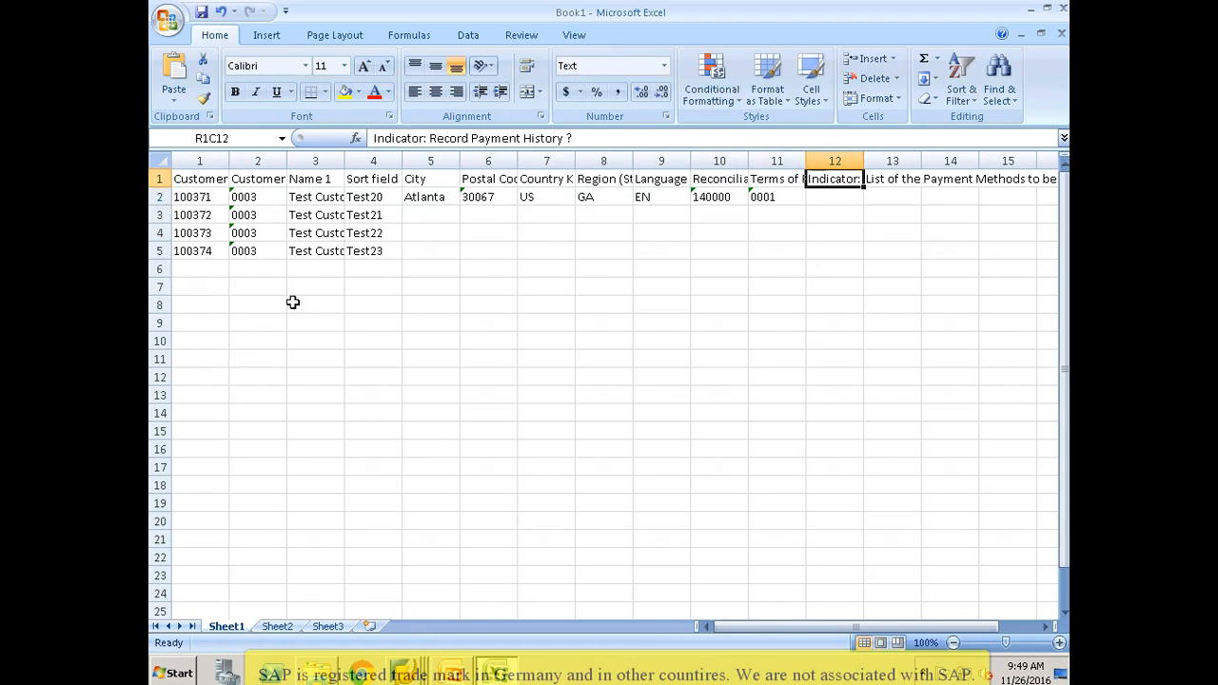
{"action": "key", "text": "Down"}
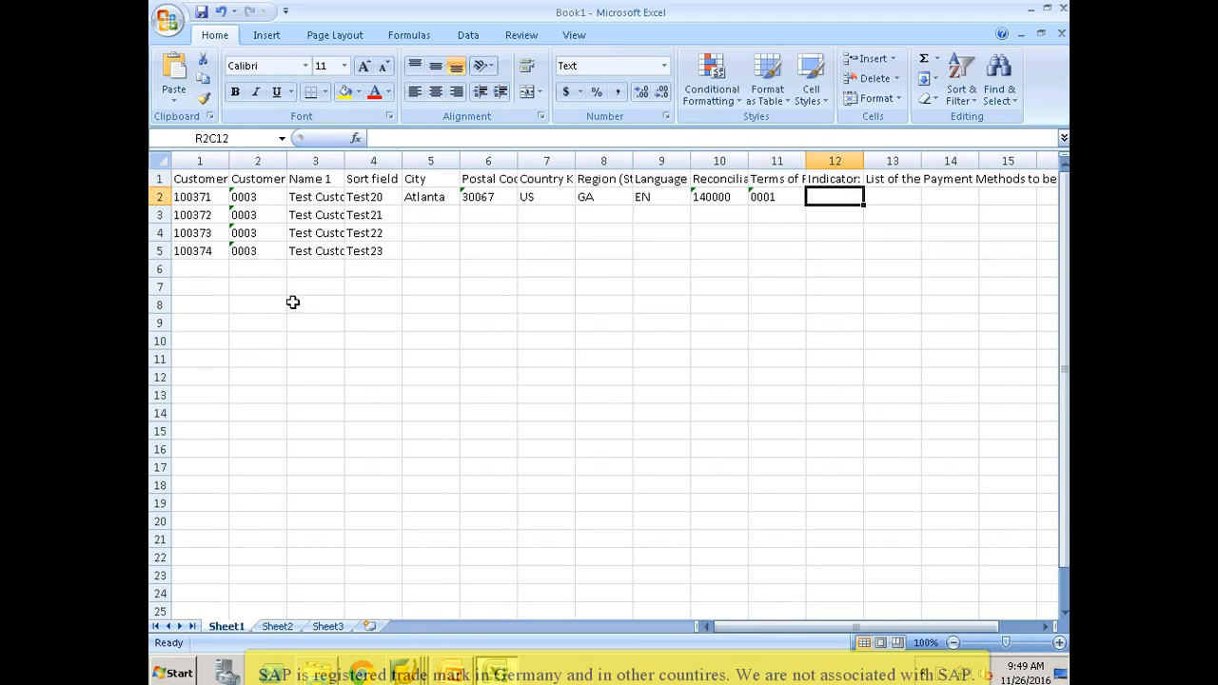
{"action": "type", "text": "X"}
{"action": "key", "text": "Tab"}
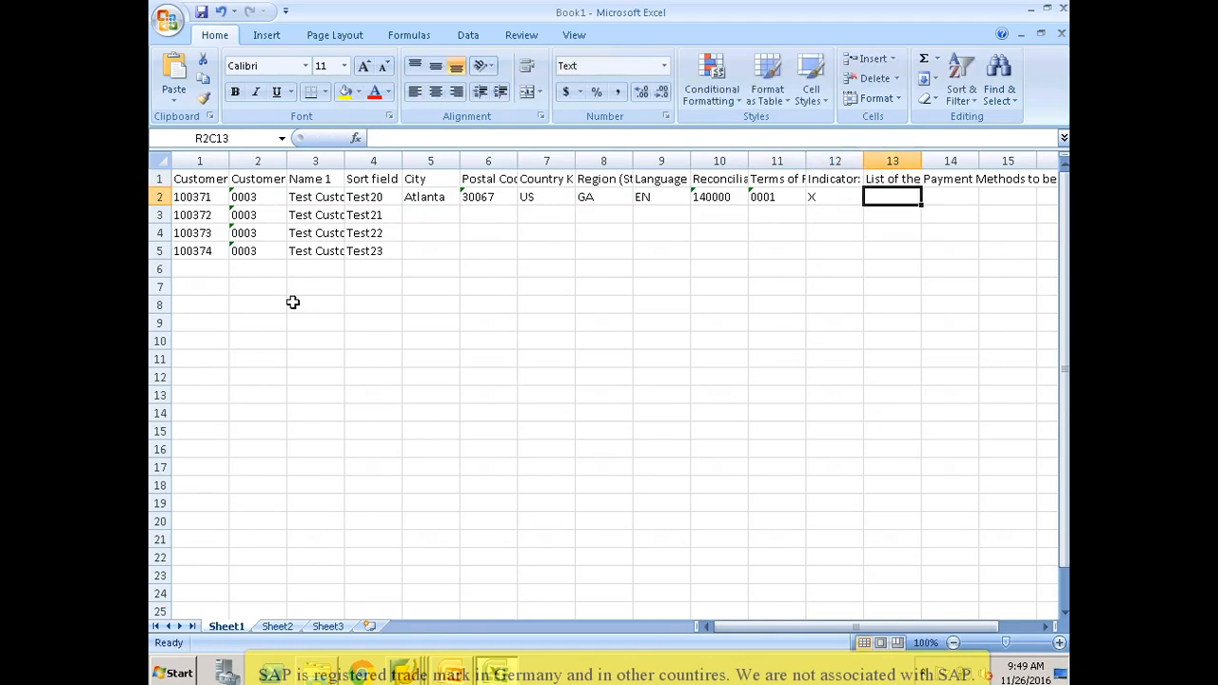
Step: Clear the whole "List of the Payment Methods to be Considered" column
{"action": "key", "text": "Left"}
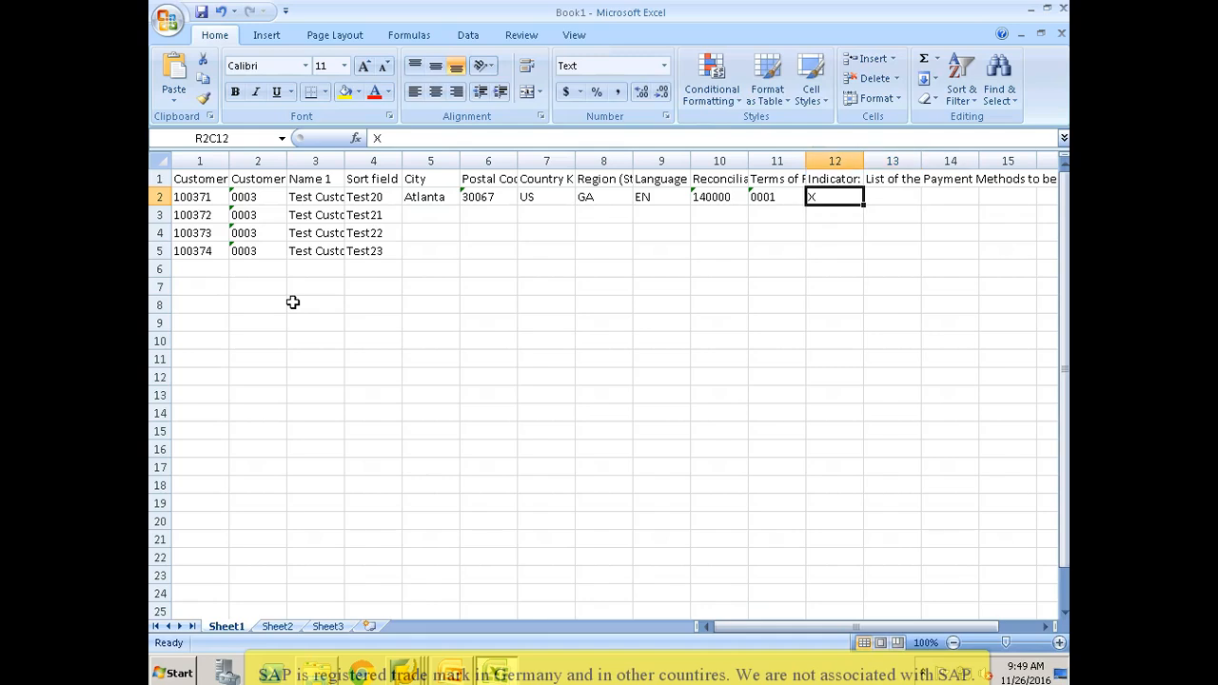
{"action": "key", "text": "Up"}
{"action": "key", "text": "Right"}
{"action": "key", "text": "Down"}
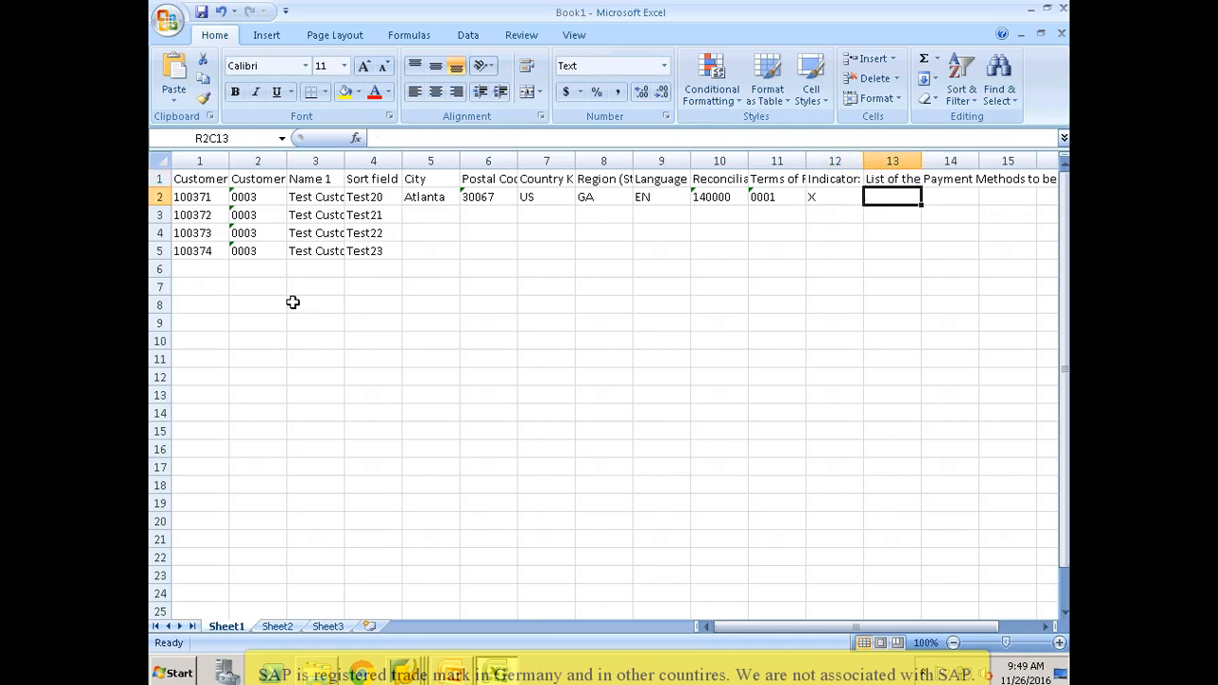
{"action": "key", "text": "Right"}
{"action": "key", "text": "Up"}
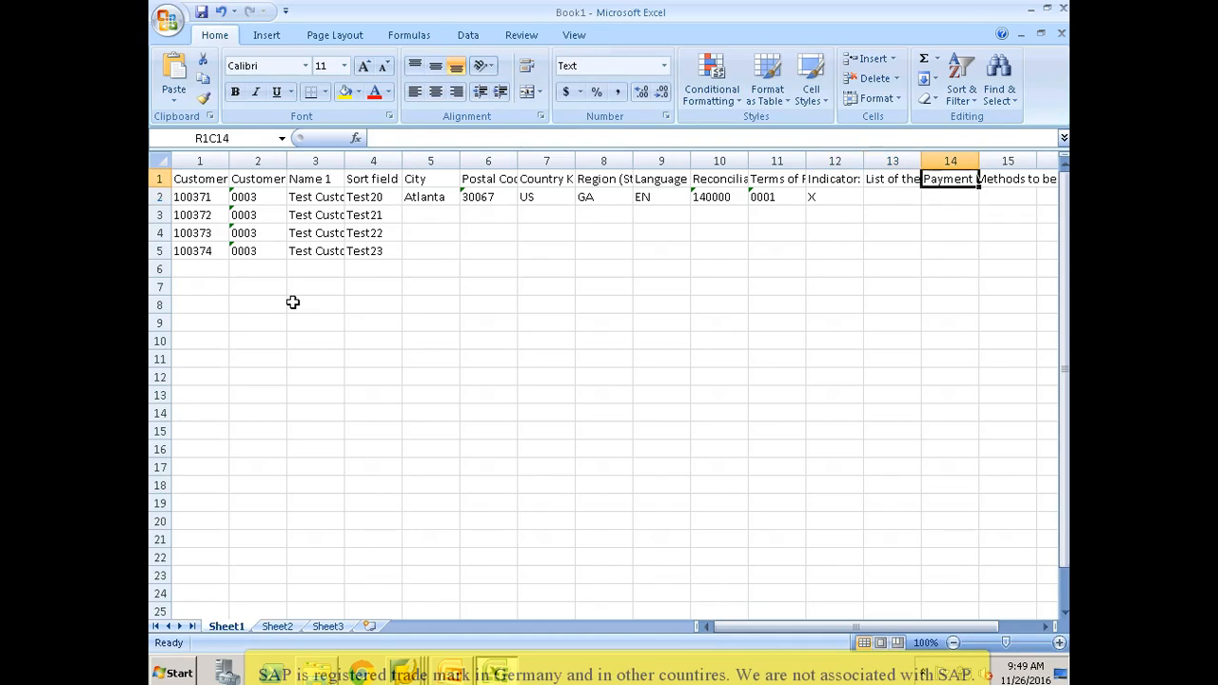
{"action": "key", "text": "Left"}
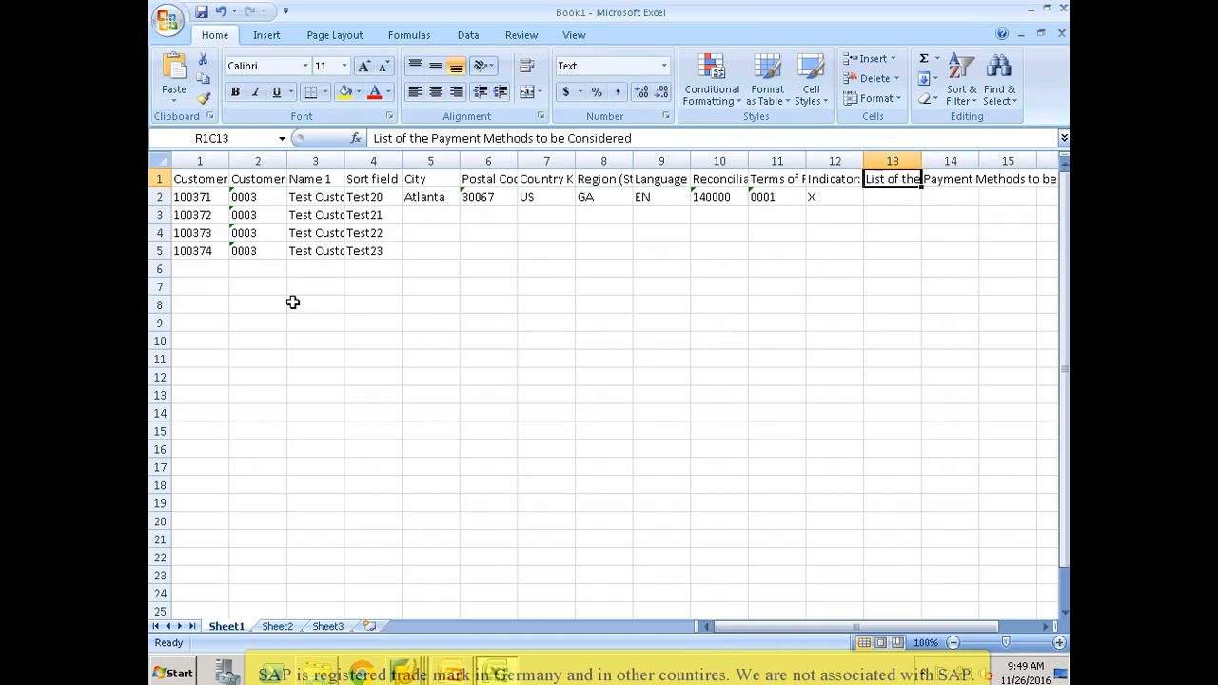
{"action": "key", "text": "ctrl+space"}
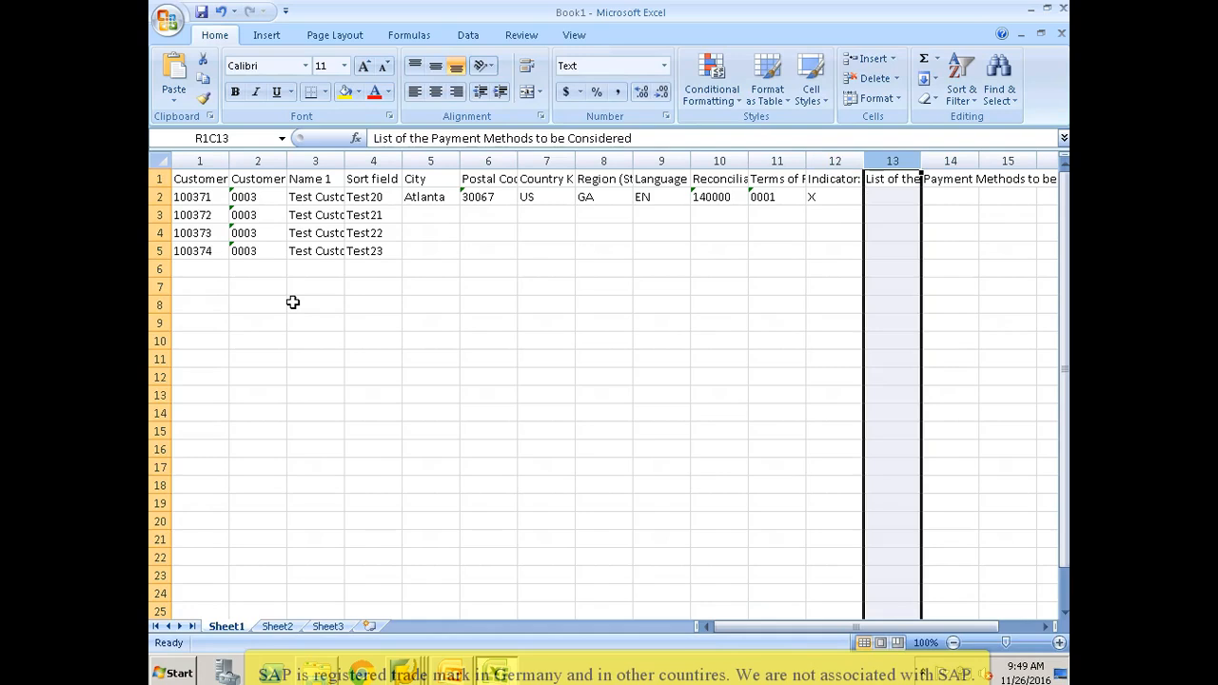
{"action": "key", "text": "Delete"}
Step: Copy row 2's values from City through the payment history indicator into rows 3 to 5
{"action": "key", "text": "Left"}
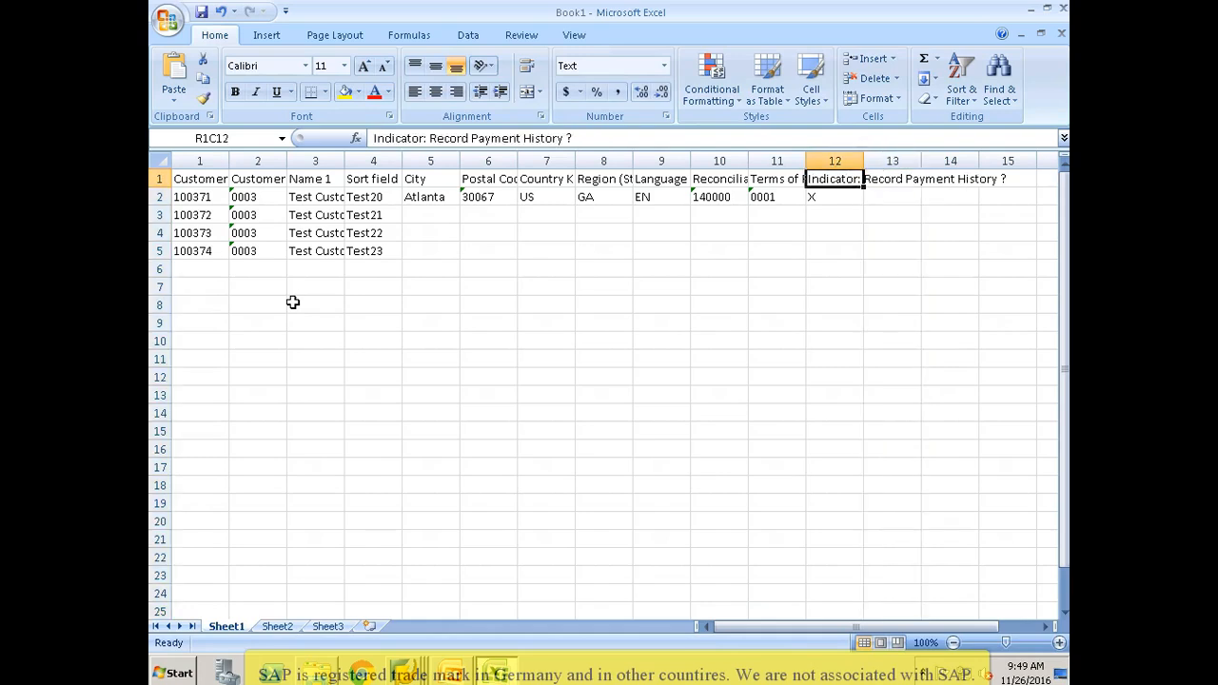
{"action": "key", "text": "Left"}
{"action": "key", "text": "Left"}
{"action": "key", "text": "Left"}
{"action": "key", "text": "Left"}
{"action": "key", "text": "Left"}
{"action": "key", "text": "Left"}
{"action": "key", "text": "Left"}
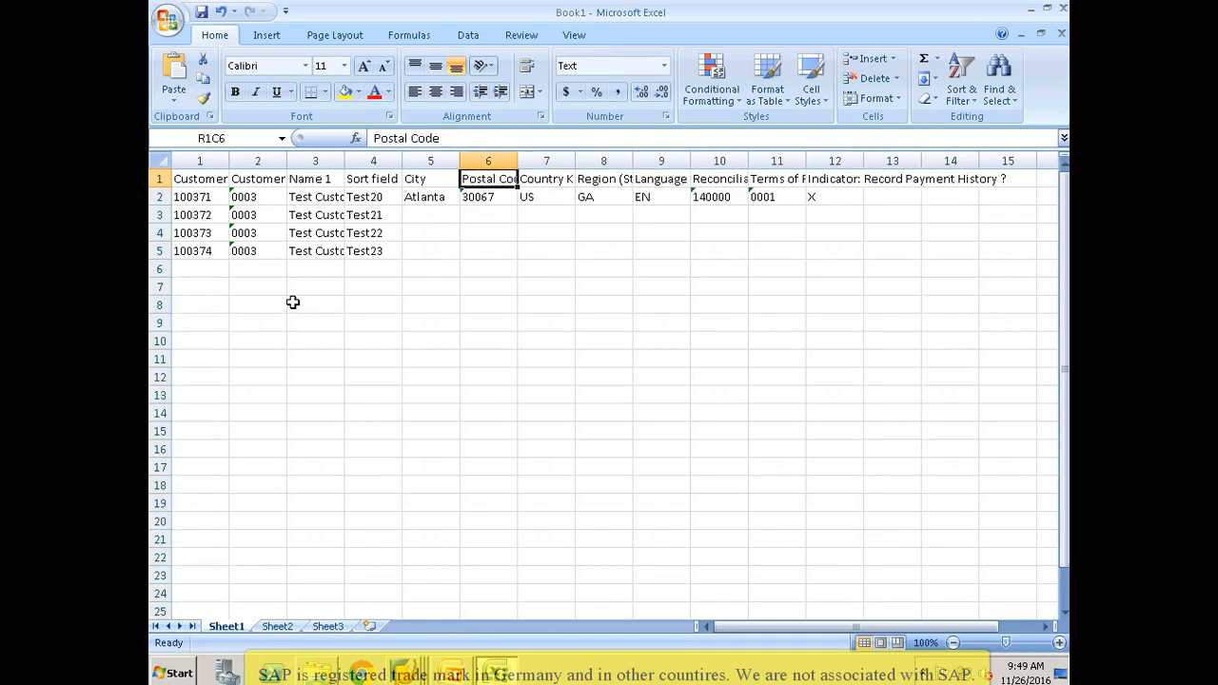
{"action": "key", "text": "Down"}
{"action": "key", "text": "shift+Right"}
{"action": "key", "text": "shift+Right"}
{"action": "key", "text": "shift+Right"}
{"action": "key", "text": "shift+Right"}
{"action": "key", "text": "shift+Right"}
{"action": "key", "text": "shift+Right"}
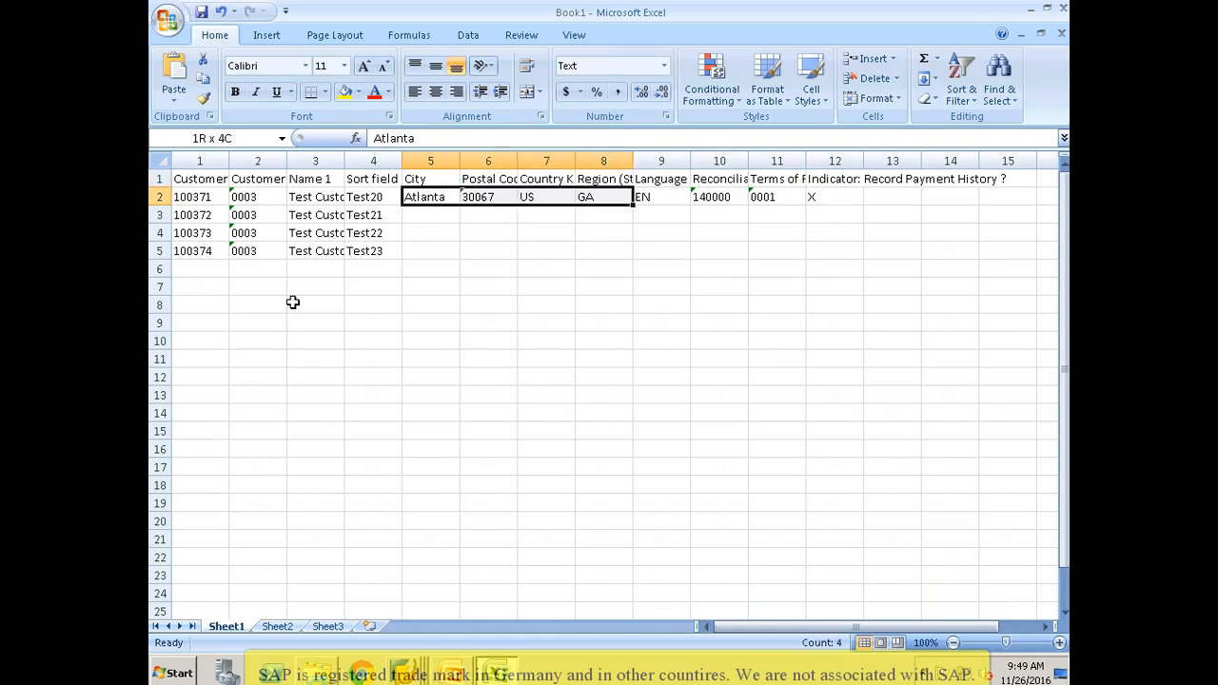
{"action": "key", "text": "shift+Right"}
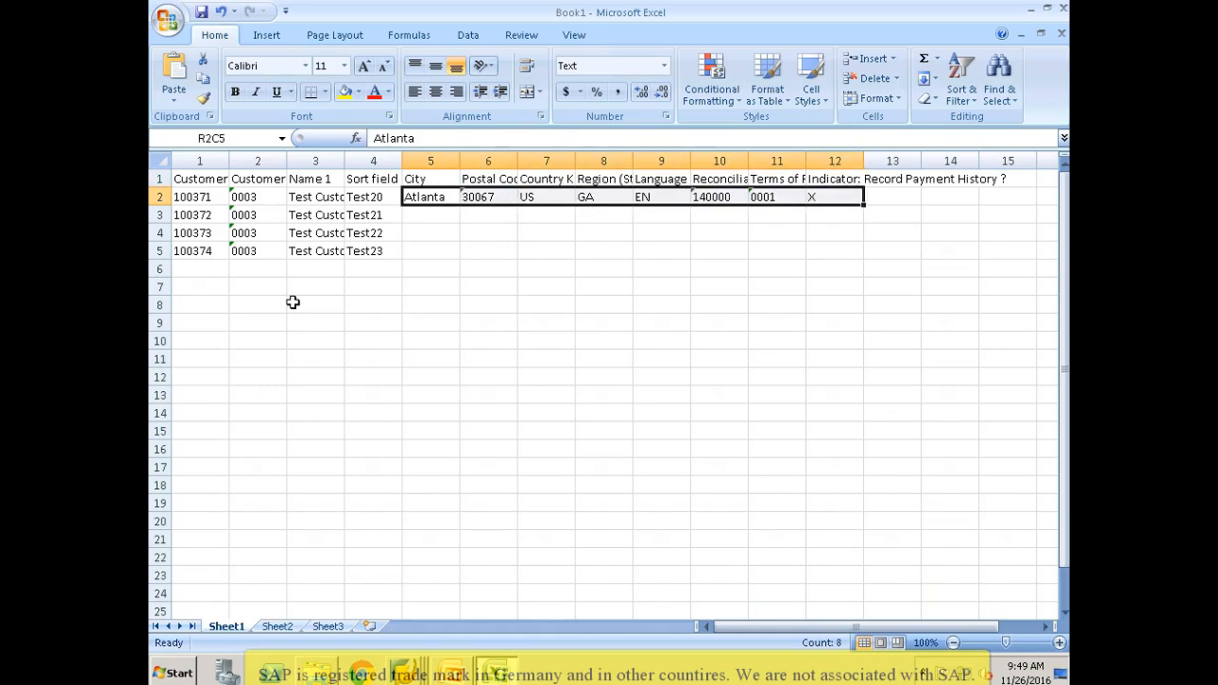
{"action": "key", "text": "ctrl+c"}
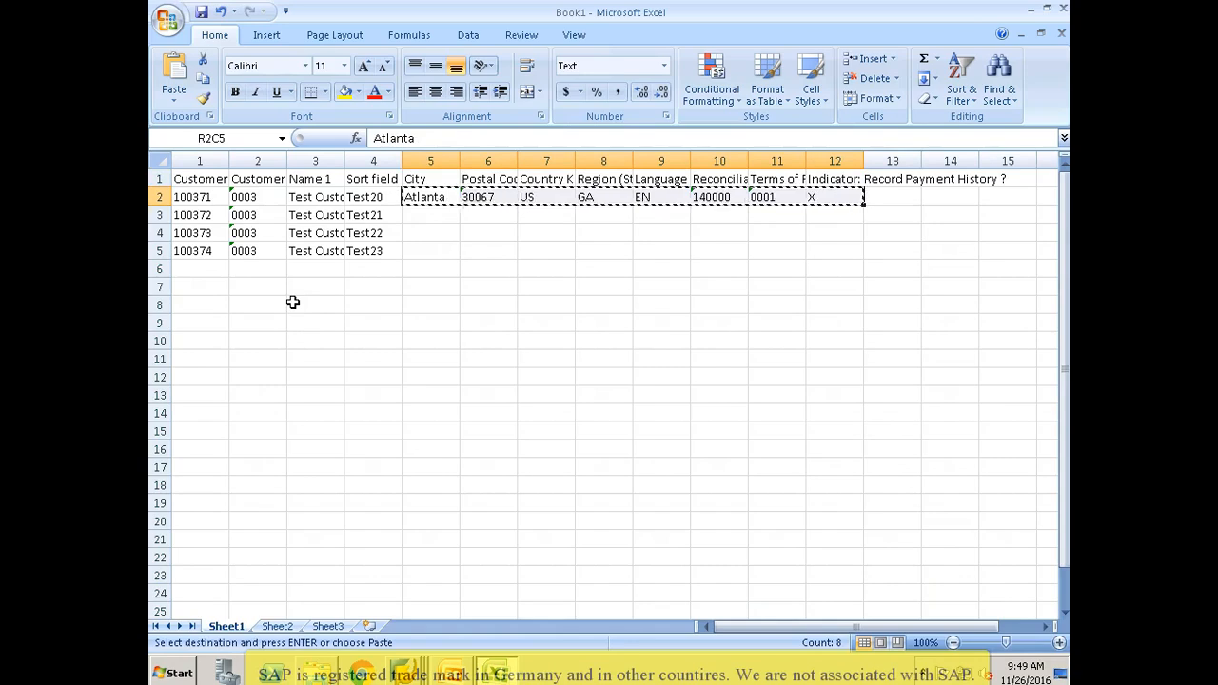
{"action": "key", "text": "shift+Down"}
{"action": "key", "text": "shift+Down"}
{"action": "key", "text": "shift+Down"}
{"action": "key", "text": "Return"}
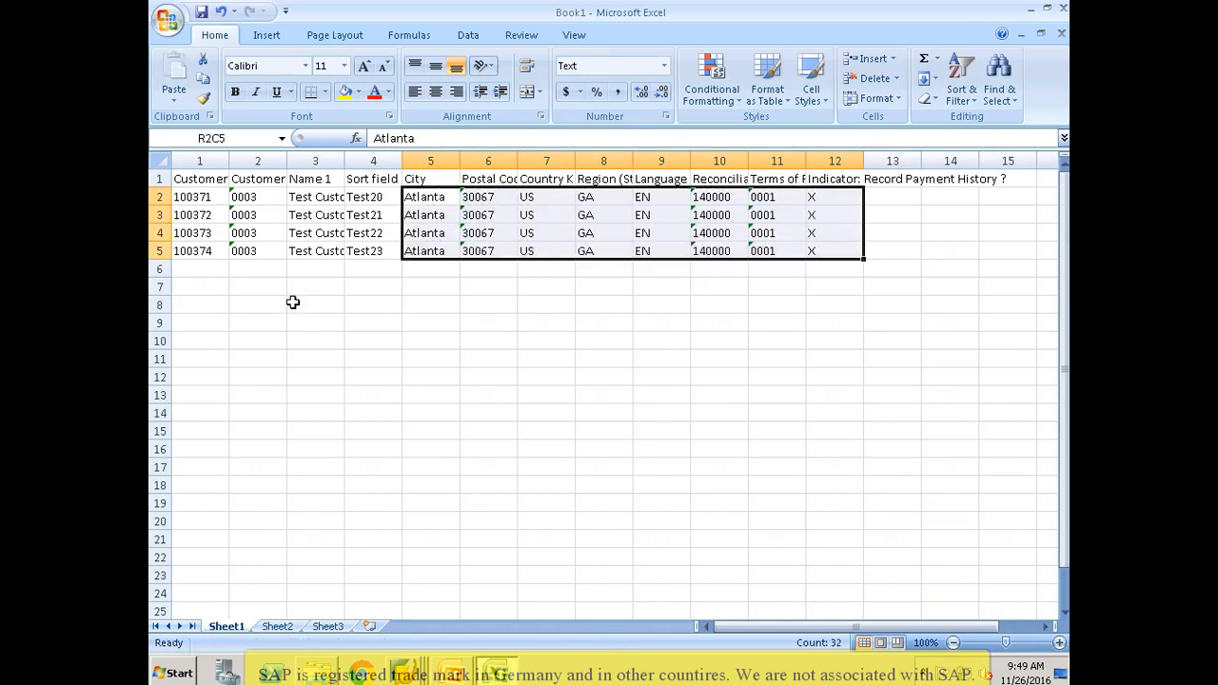
{"action": "key", "text": "Left"}
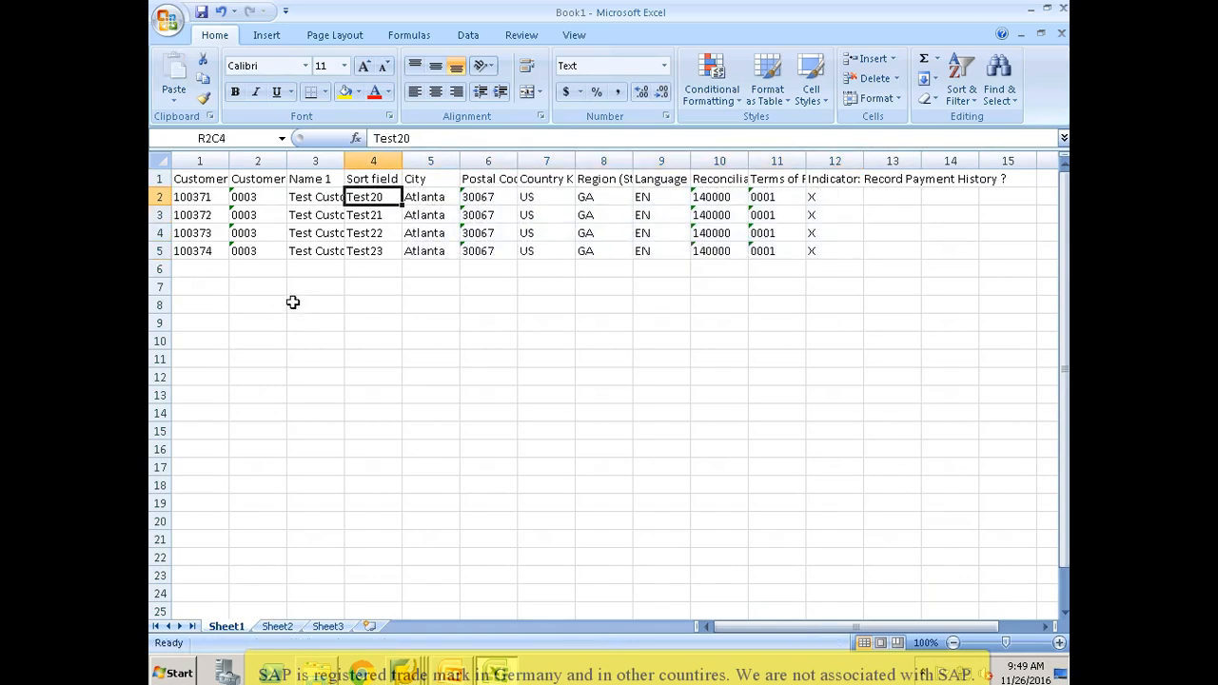
{"action": "key", "text": "Home"}
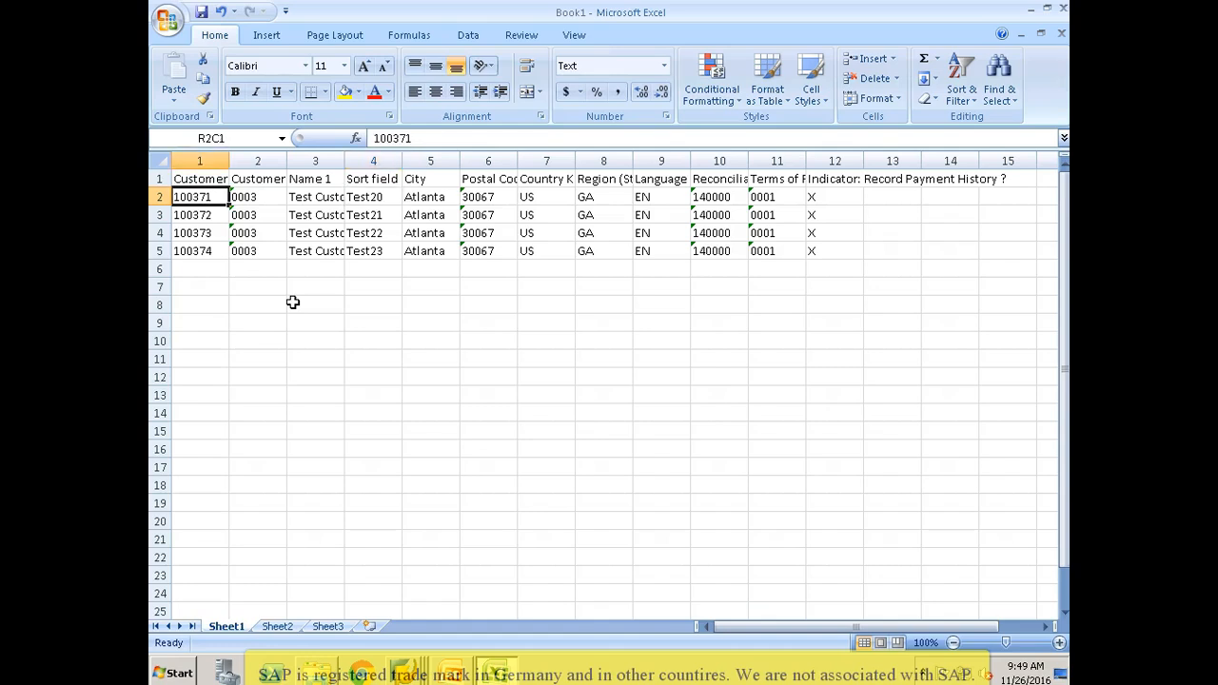
Step: Save the sheet to the Desktop as ZCUST_SRC1 in Text (Tab delimited) format, accepting the format's limitations
{"action": "key", "text": "F12"}
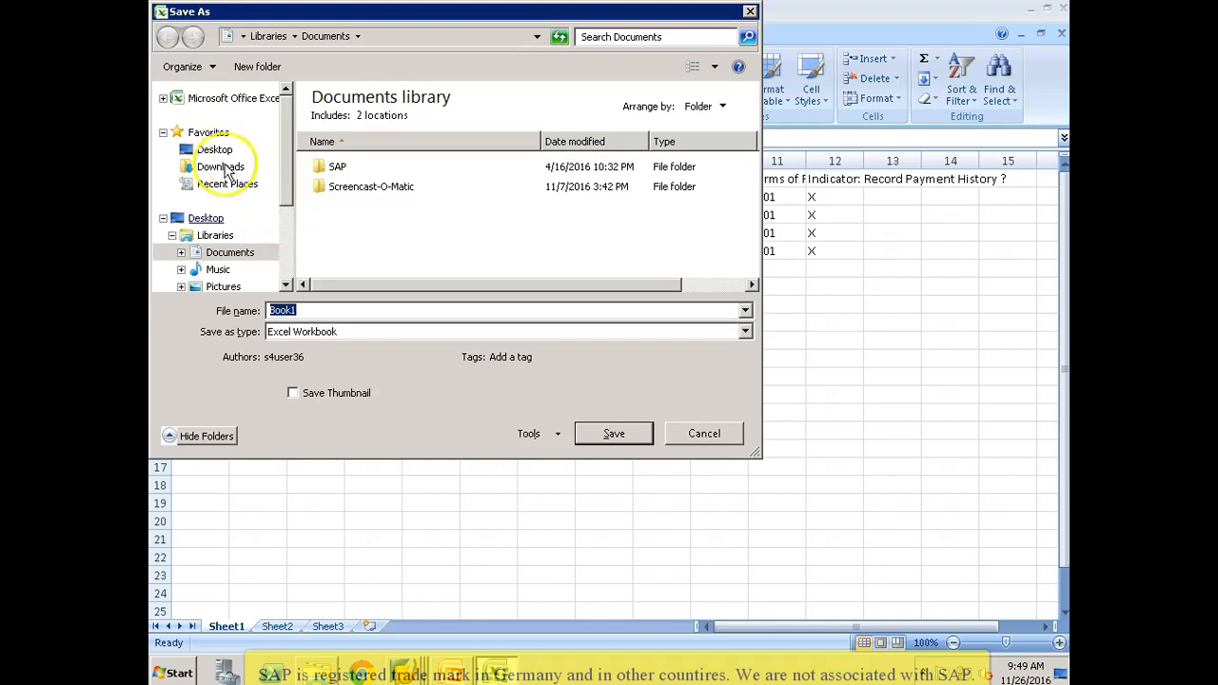
{"action": "left_click", "coordinate": [215, 150]}
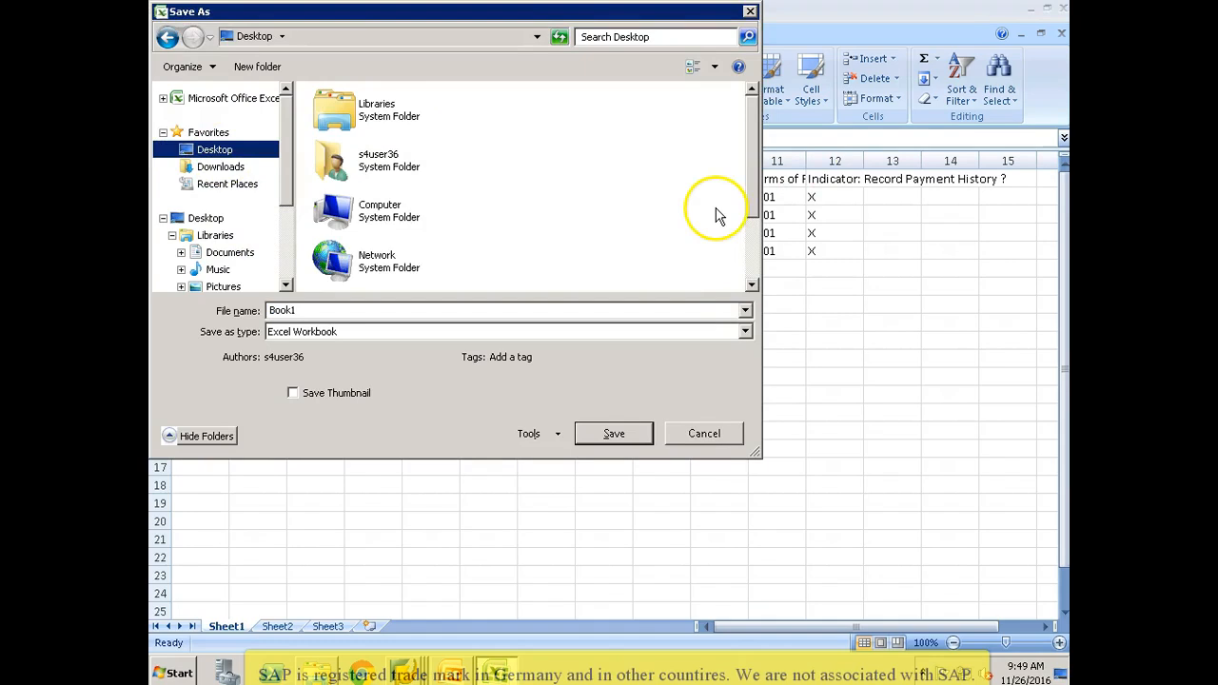
{"action": "left_click", "coordinate": [745, 332]}
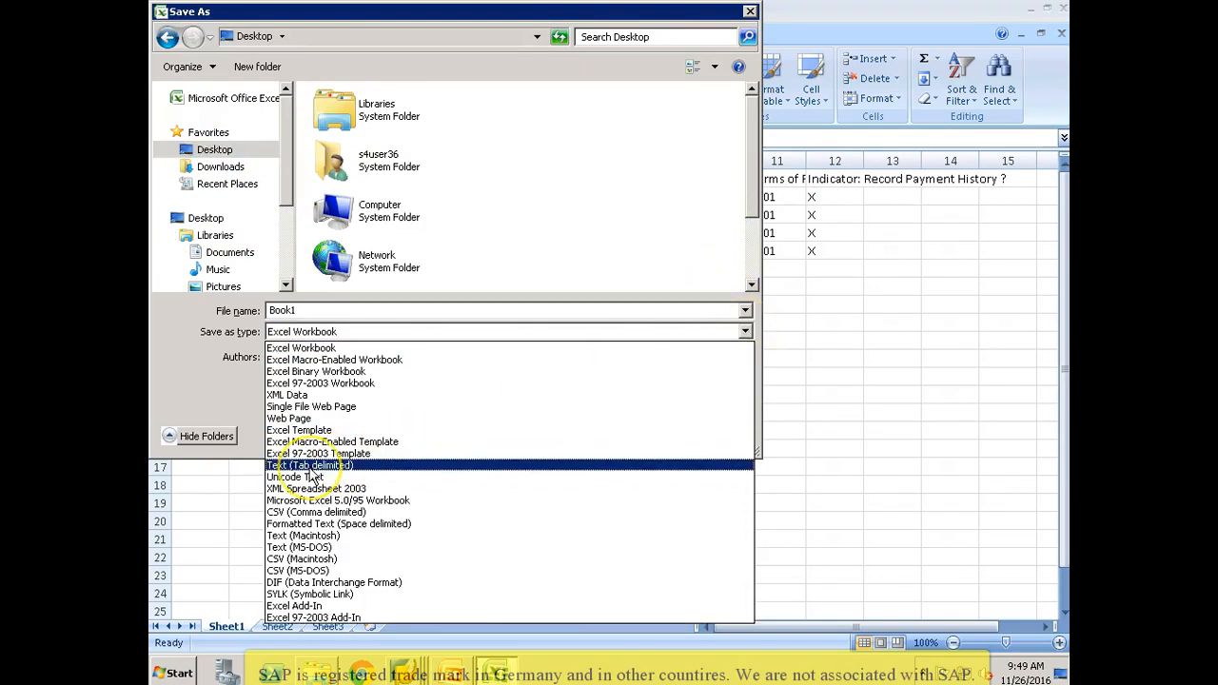
{"action": "left_click", "coordinate": [310, 468]}
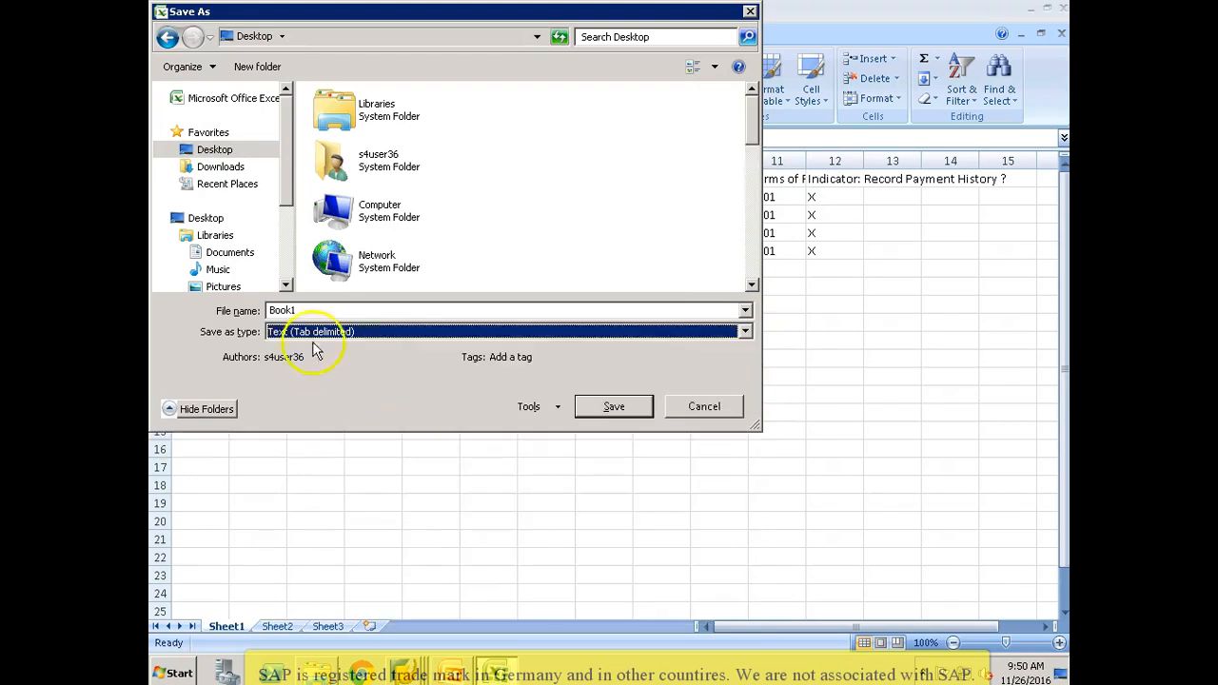
{"action": "double_click", "coordinate": [326, 308]}
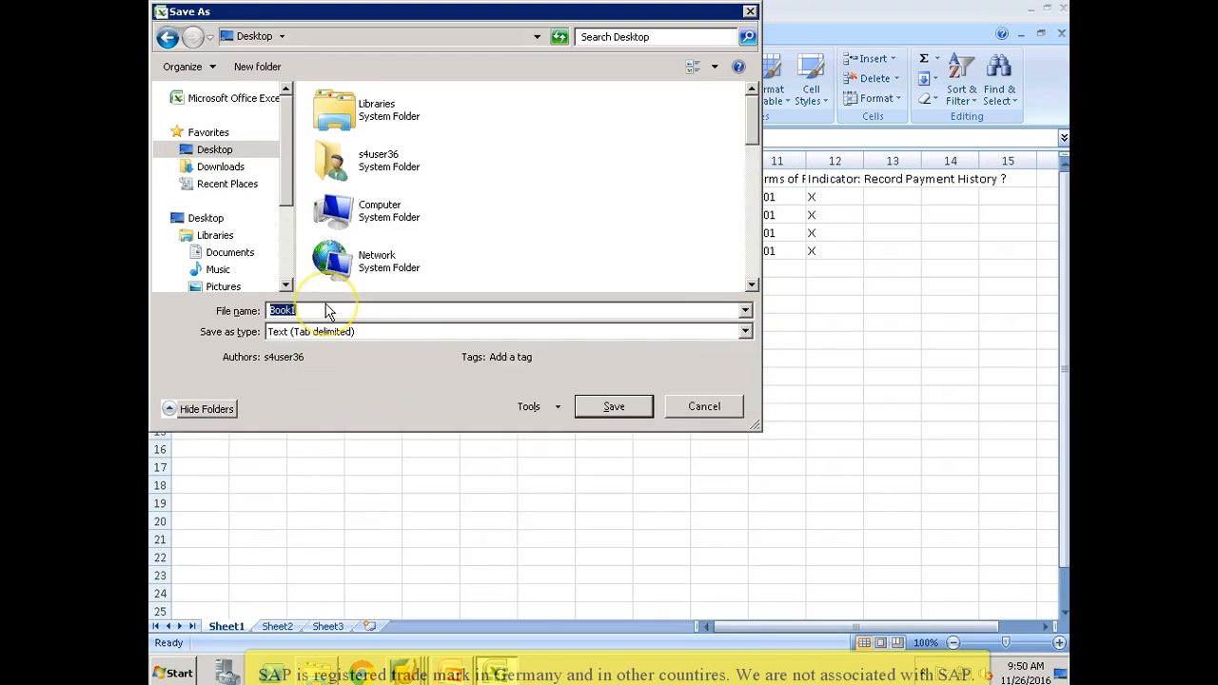
{"action": "type", "text": "ZCUST_SRC1"}
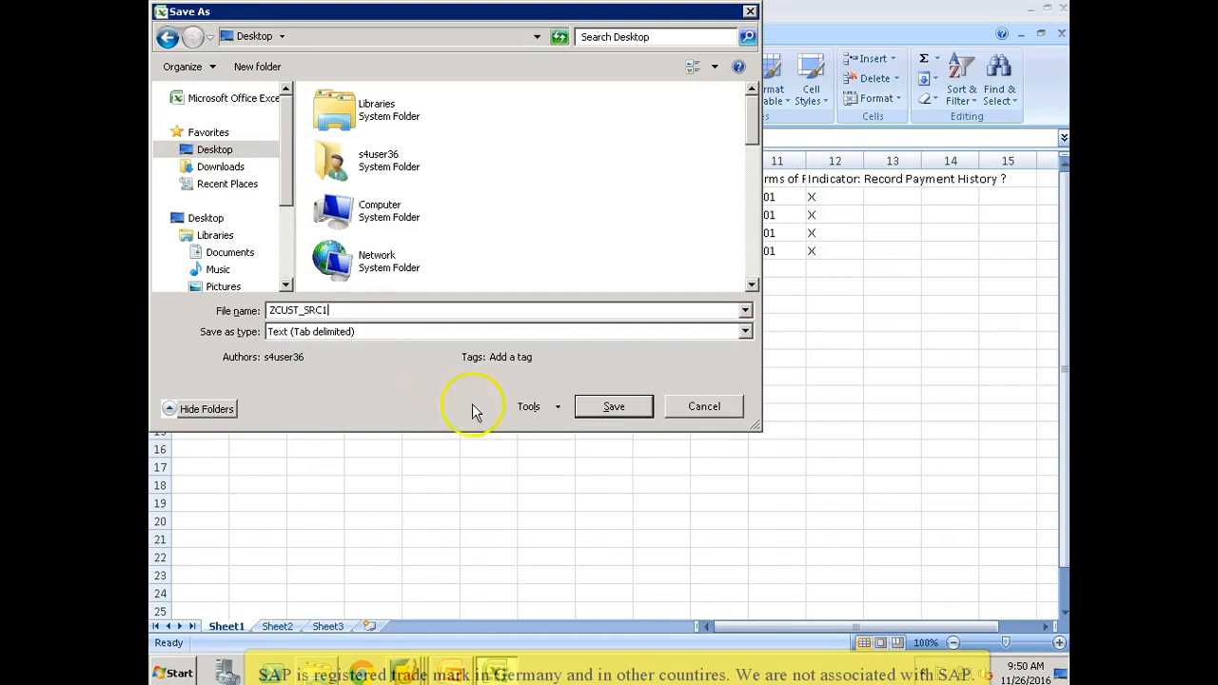
{"action": "left_click", "coordinate": [589, 409]}
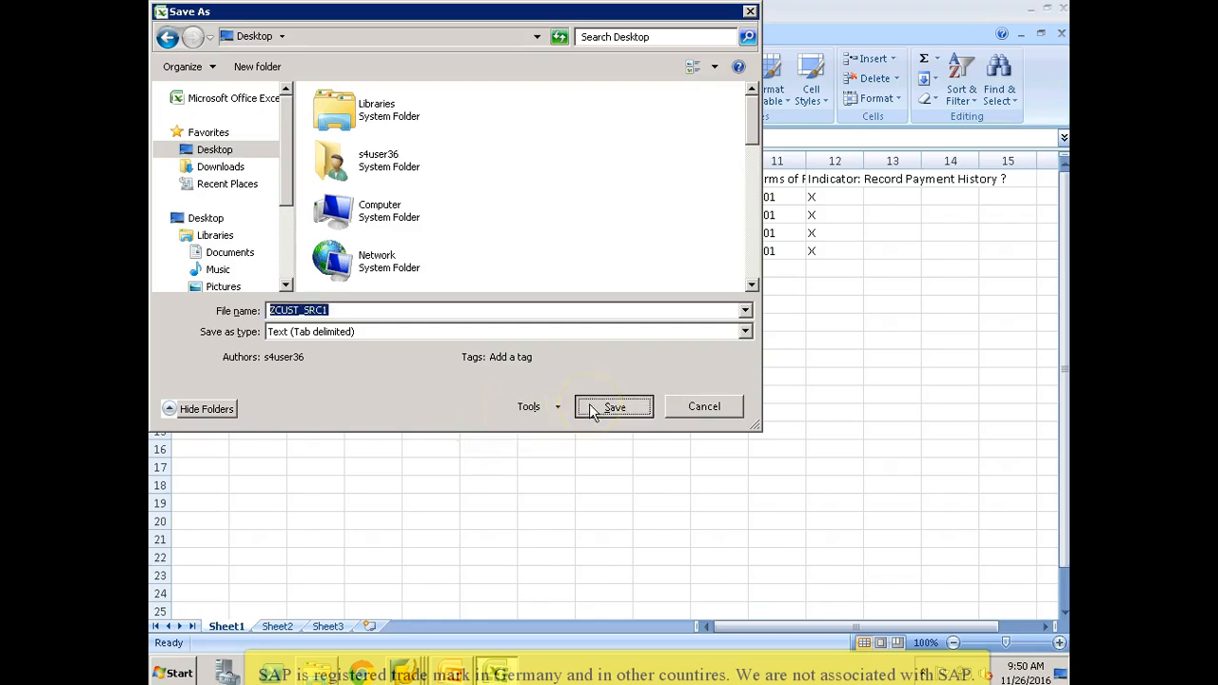
{"action": "left_click", "coordinate": [578, 399]}
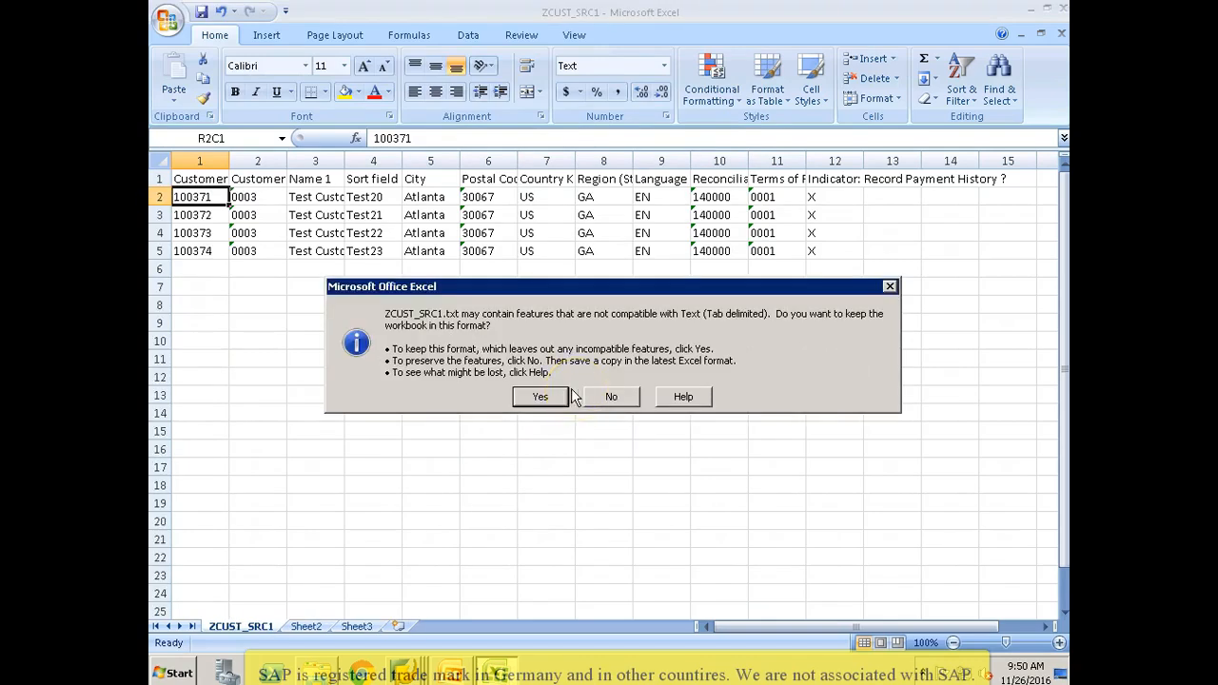
{"action": "left_click", "coordinate": [550, 398]}
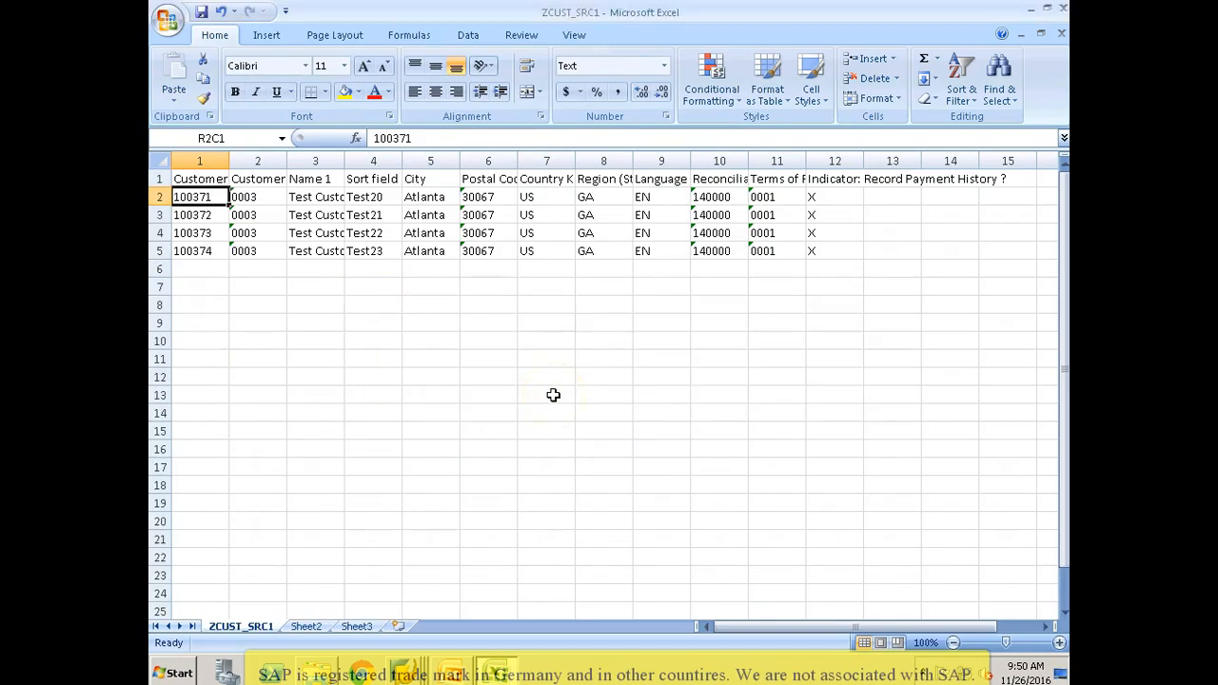
Step: Close the ZCUST_SRC1.txt workbook, saving its changes and keeping the Text (Tab delimited) format
{"action": "key", "text": "alt+F4"}
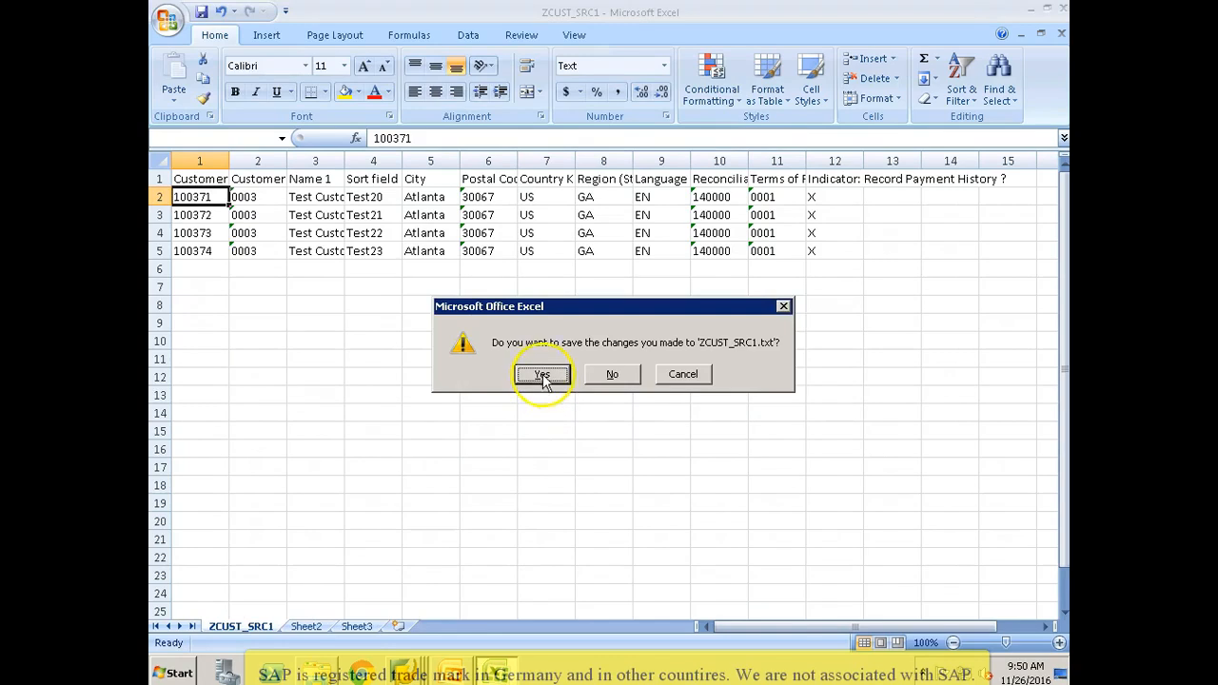
{"action": "left_click", "coordinate": [542, 375]}
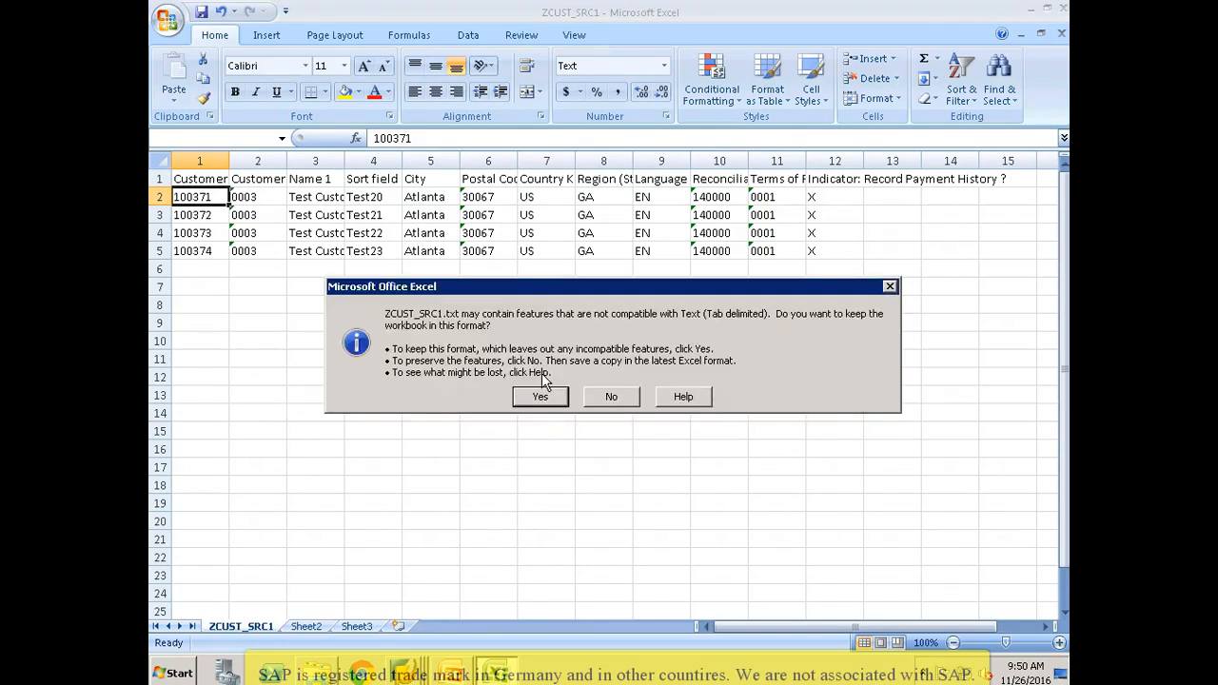
{"action": "left_click", "coordinate": [538, 398]}
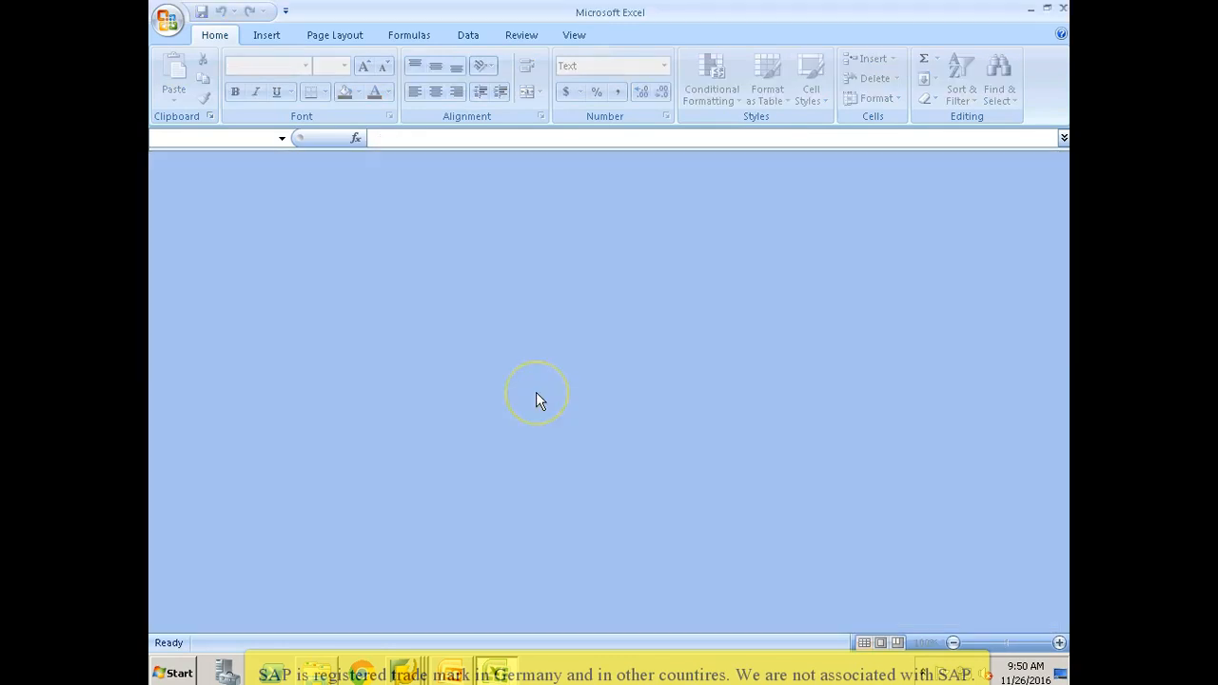
Step: Switch to the SAP LSM Workbench Specify Files screen, save its pending changes and return it to change mode
{"action": "key", "text": "alt+Tab"}
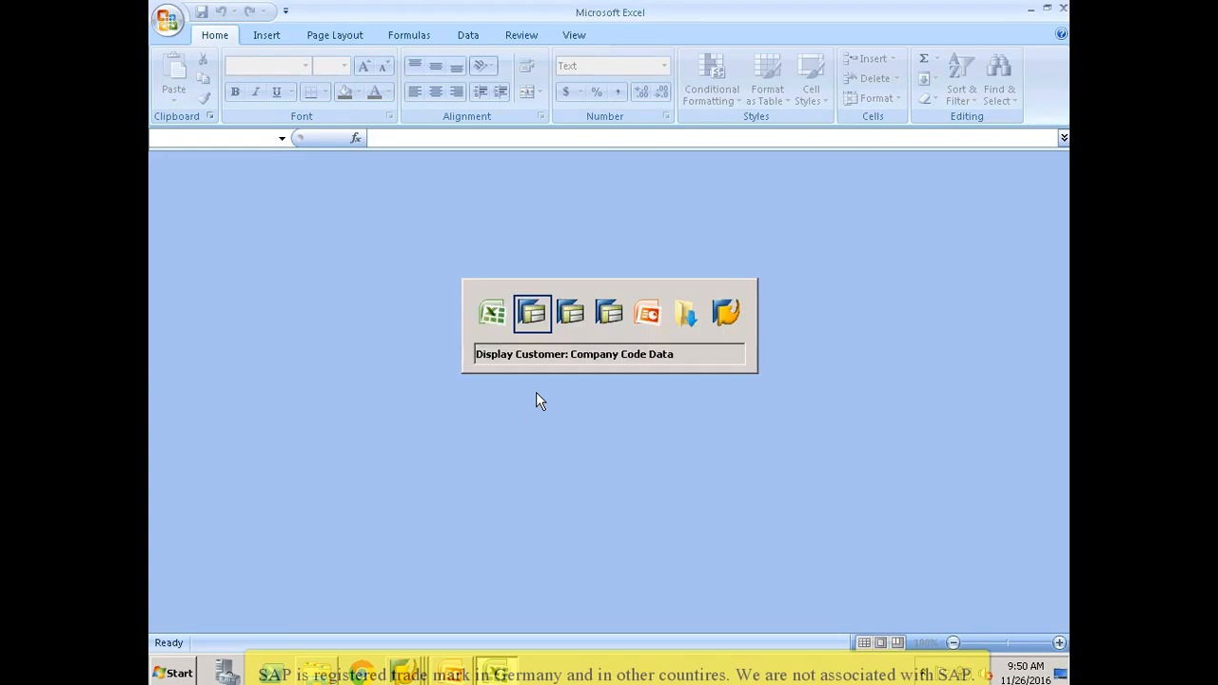
{"action": "key", "text": "alt+Tab"}
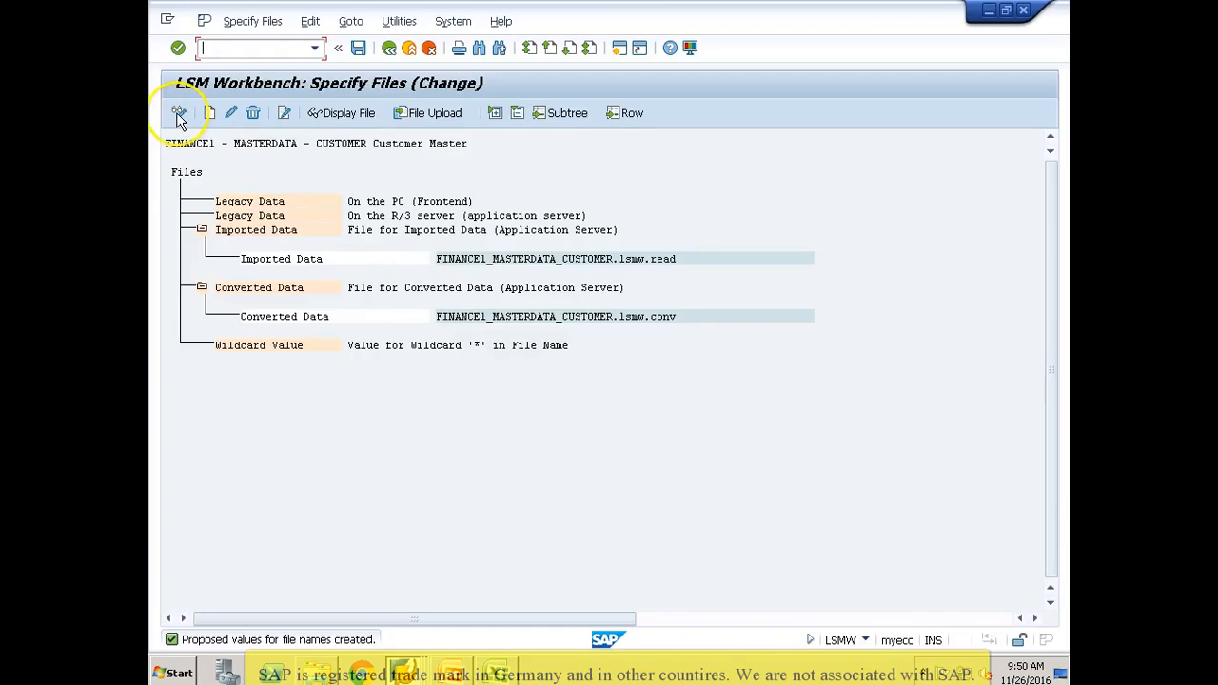
{"action": "left_click", "coordinate": [178, 112]}
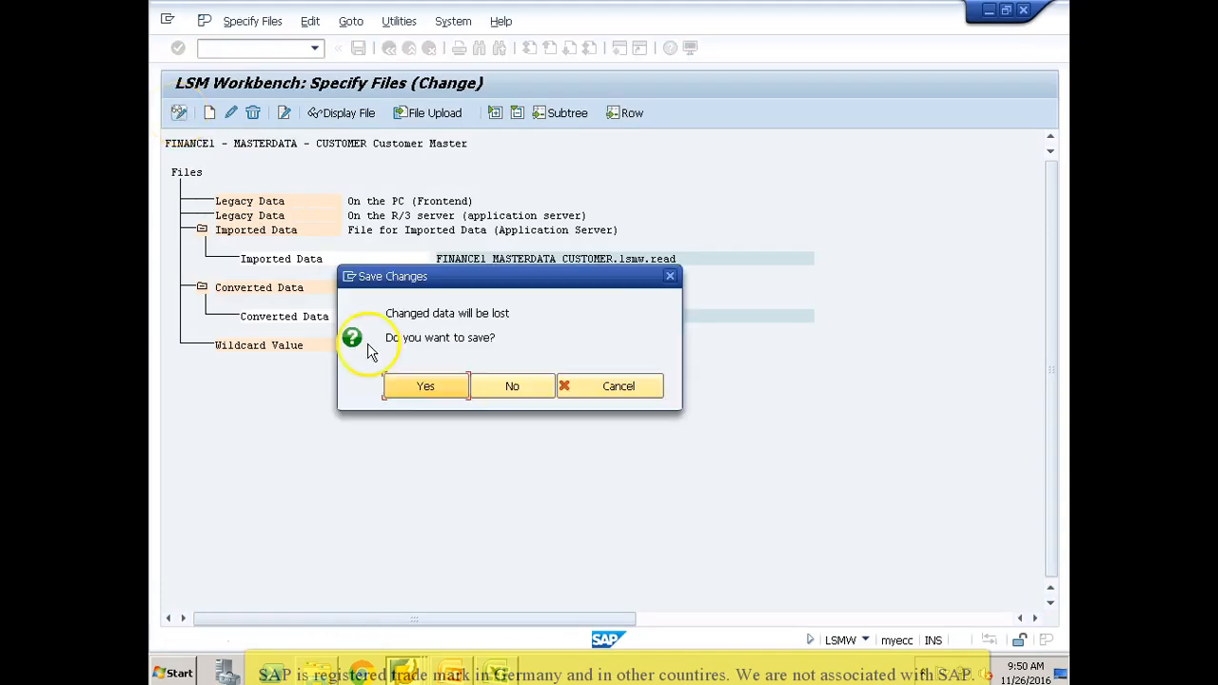
{"action": "left_click", "coordinate": [402, 382]}
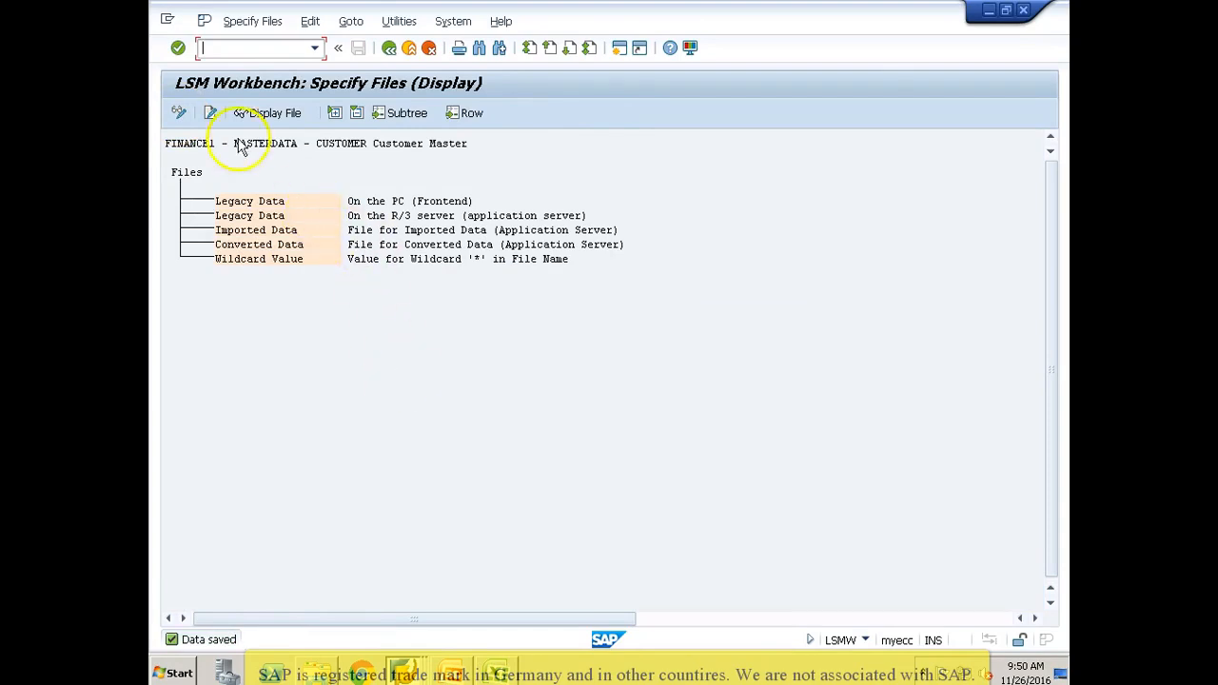
{"action": "left_click", "coordinate": [179, 113]}
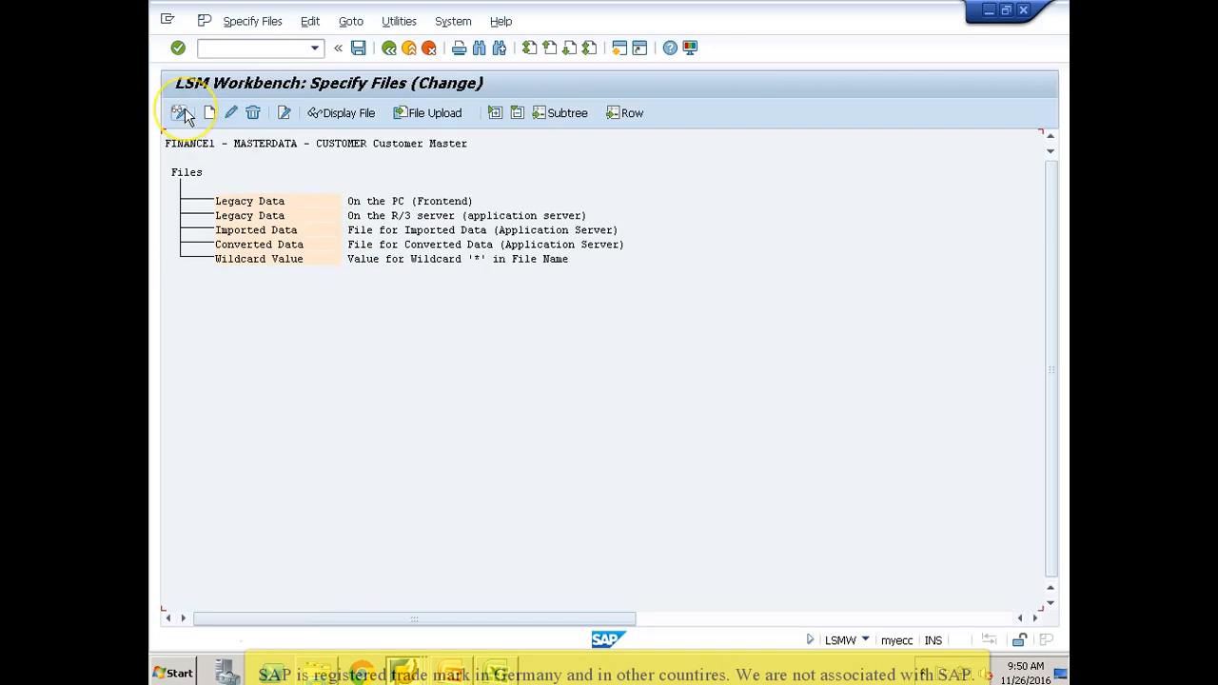
Step: Add a legacy data file on the PC (Frontend), choosing ZCUST_SRC1.txt from the Desktop as its source
{"action": "double_click", "coordinate": [327, 208]}
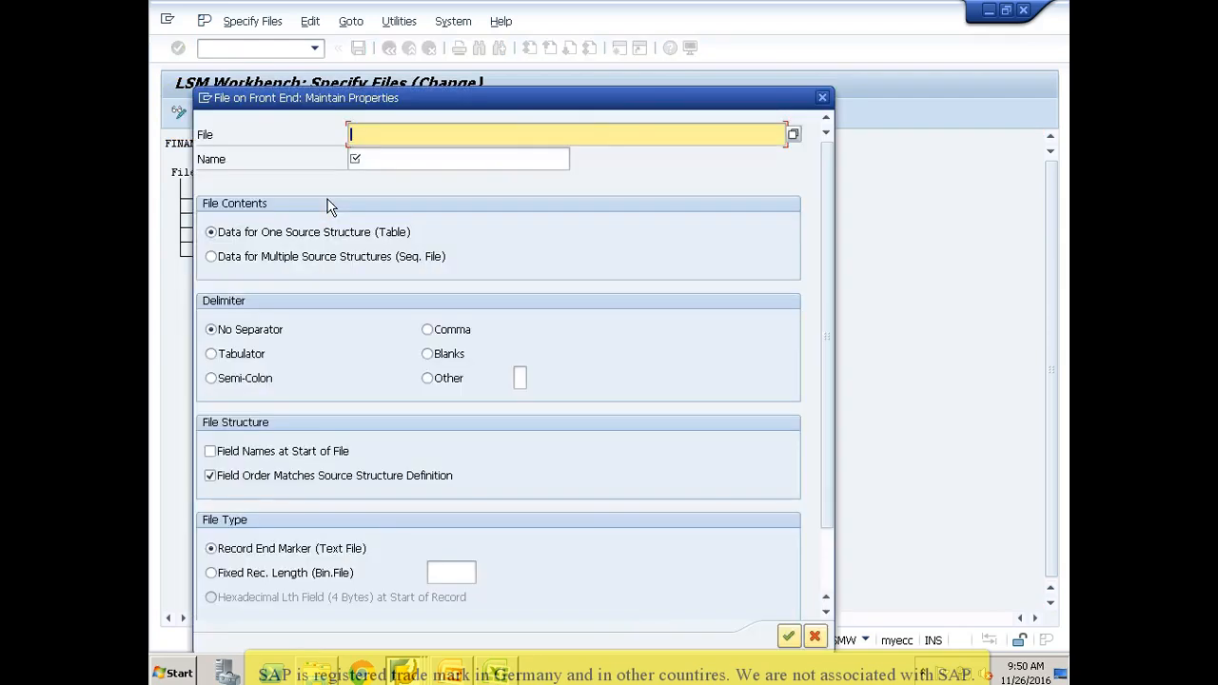
{"action": "left_click", "coordinate": [792, 134]}
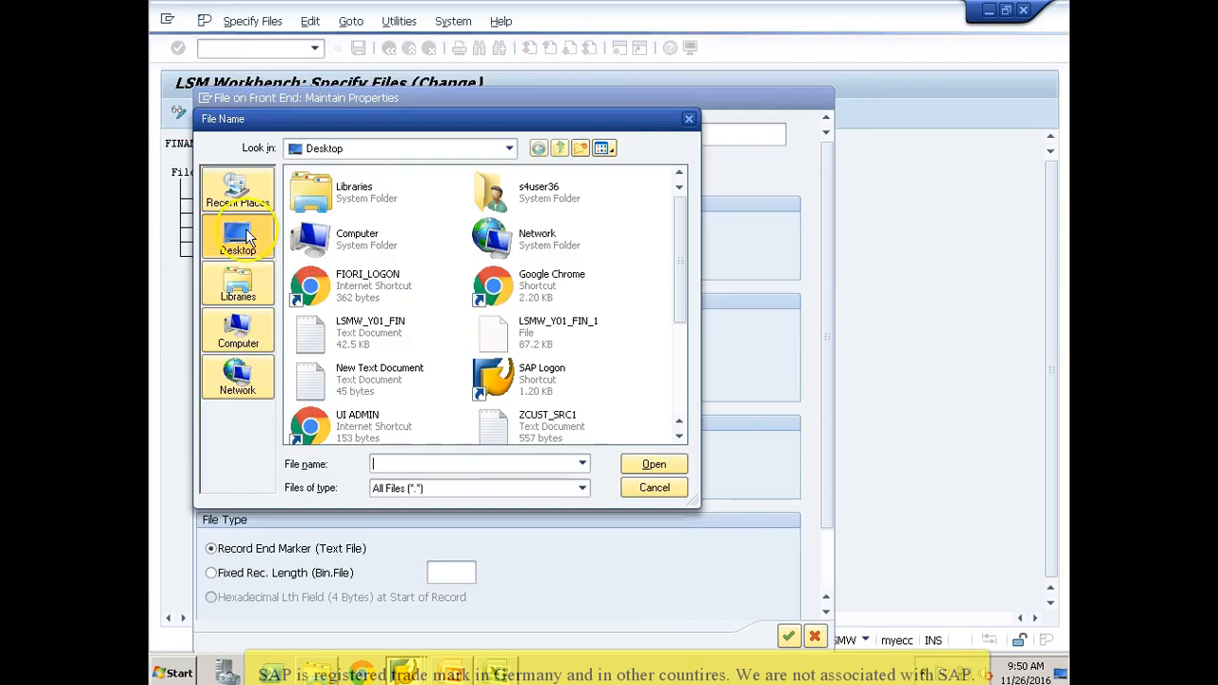
{"action": "left_click", "coordinate": [369, 351]}
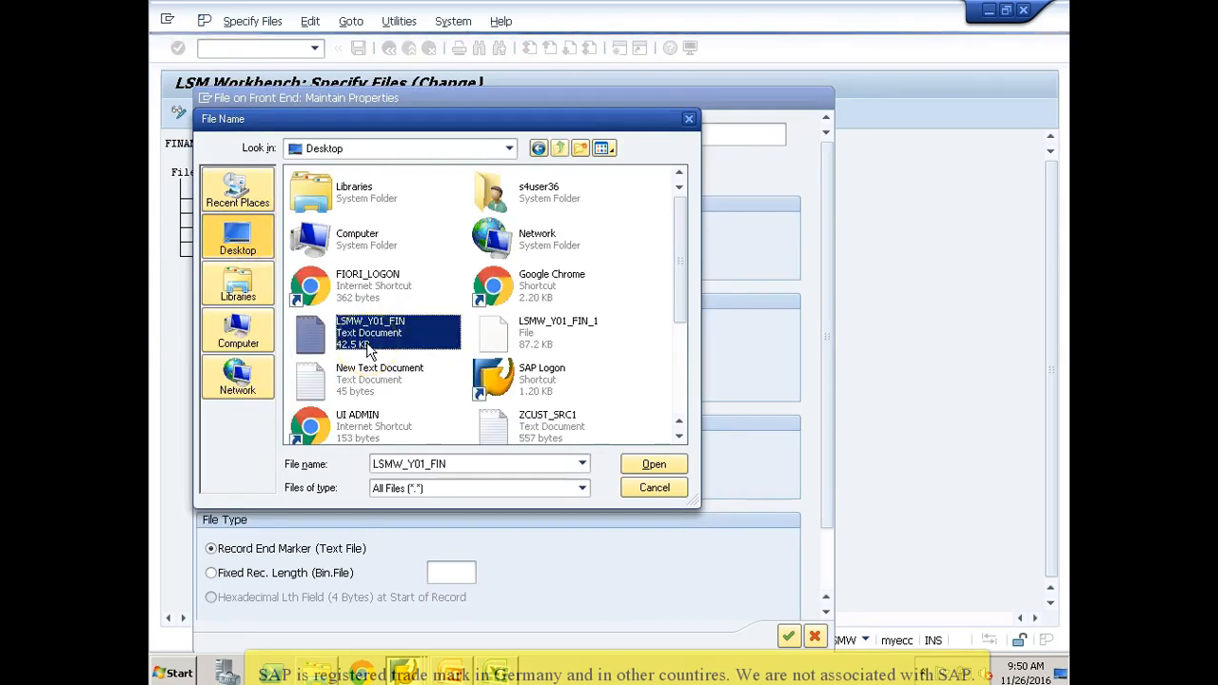
{"action": "key", "text": "z"}
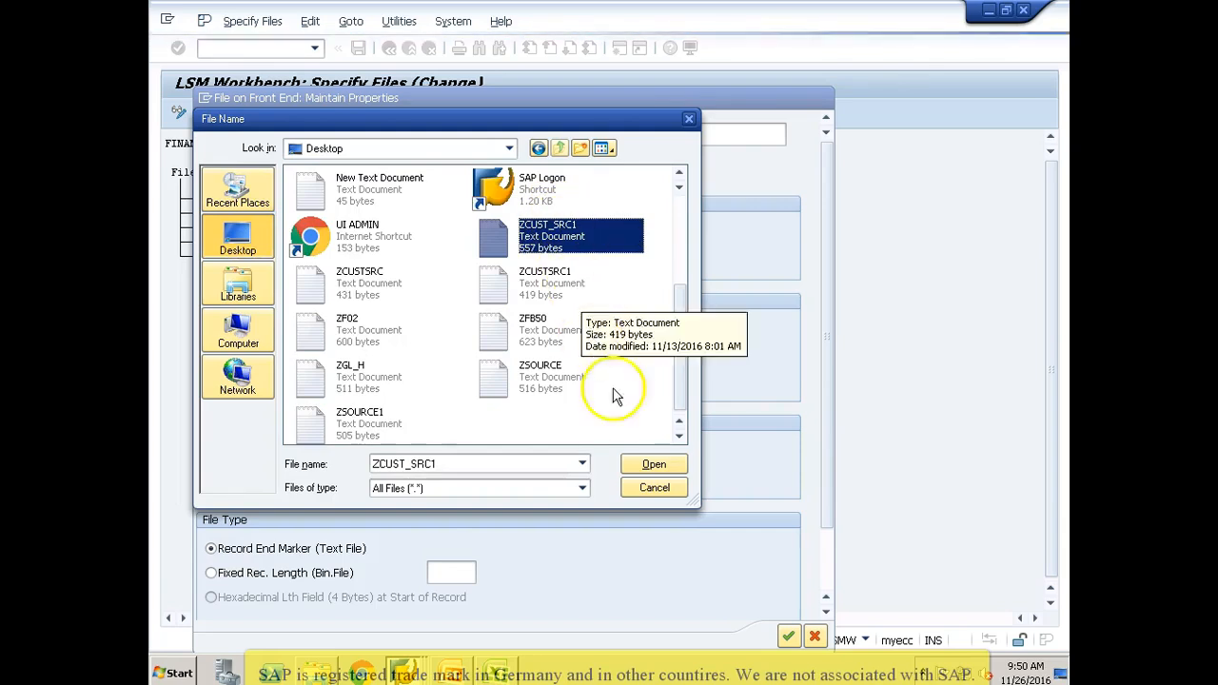
{"action": "left_click", "coordinate": [641, 464]}
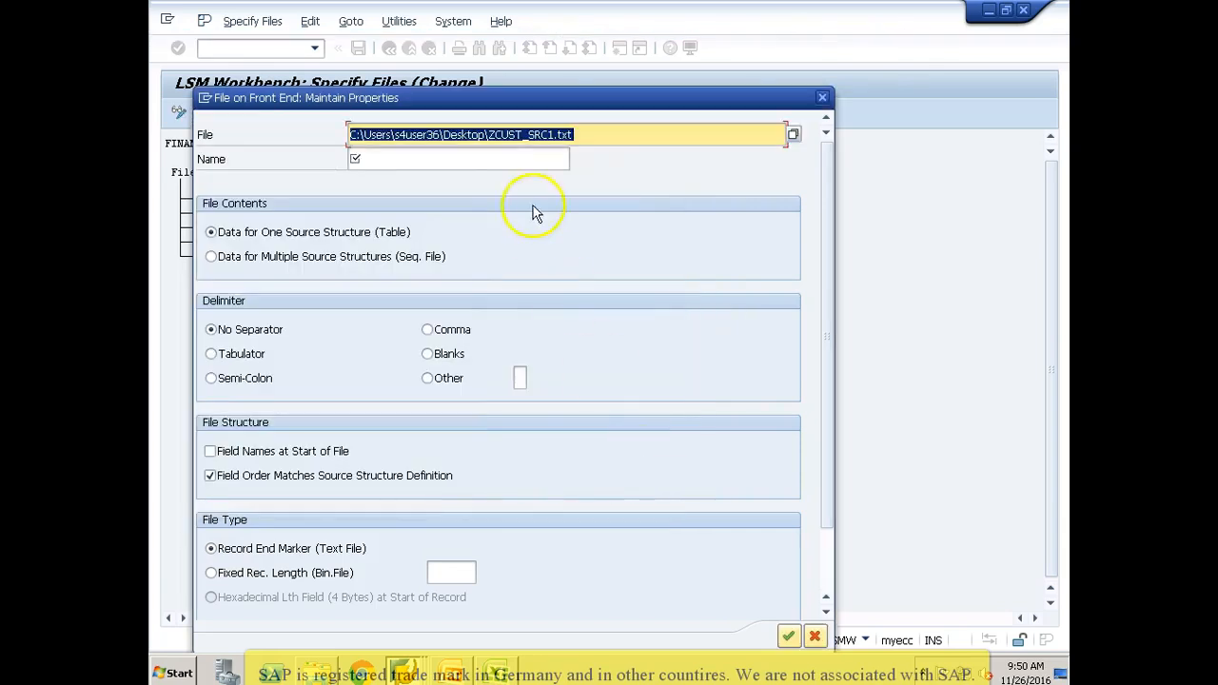
Step: Name the legacy file Customer Master Upload, with Tabulator as delimiter and Field Names at Start of File enabled
{"action": "left_click", "coordinate": [515, 155]}
{"action": "type", "text": "Customer Master"}
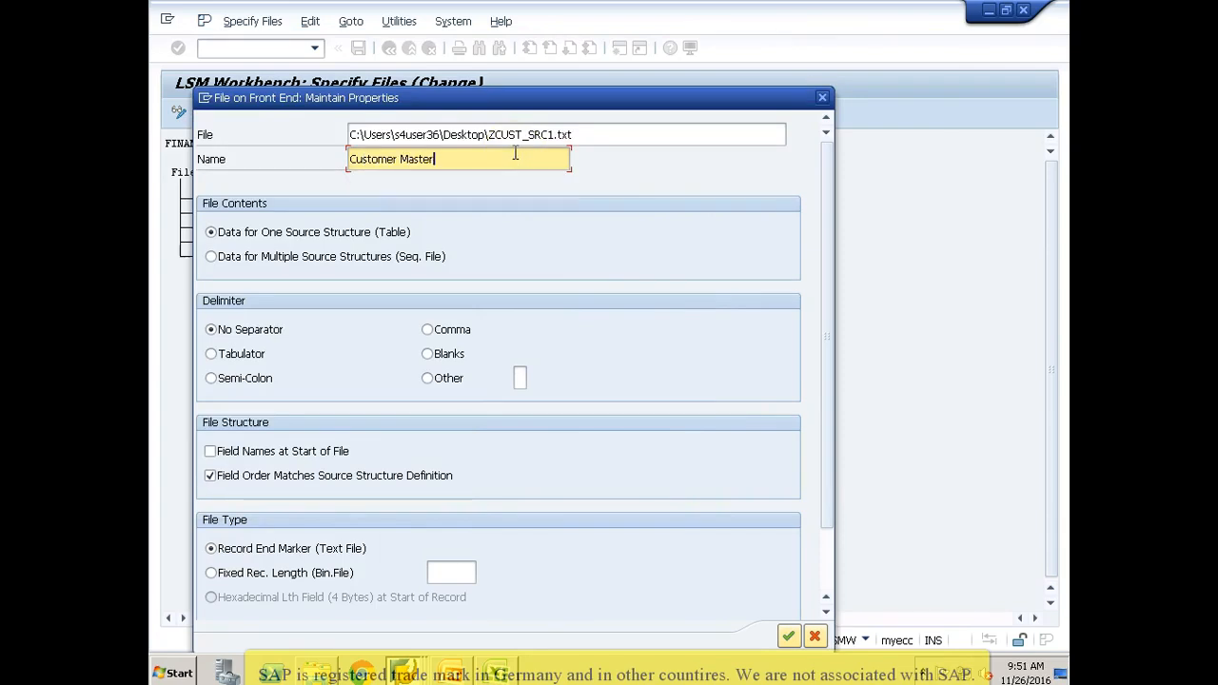
{"action": "type", "text": " Upload"}
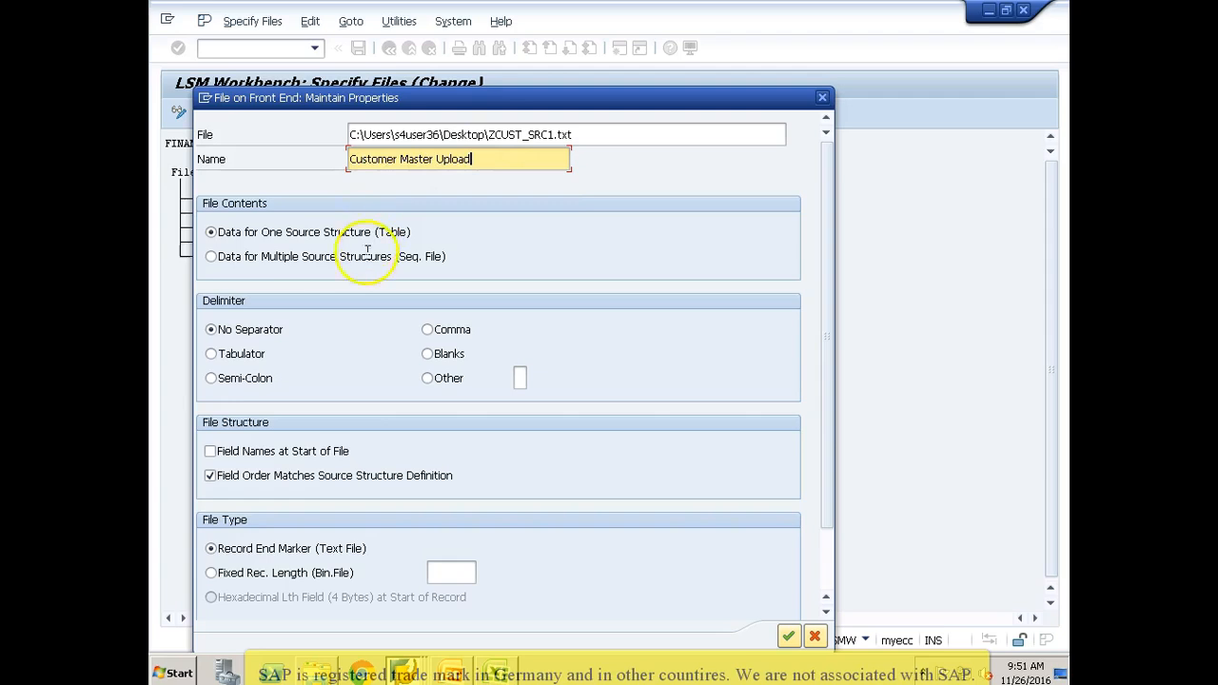
{"action": "left_click", "coordinate": [210, 356]}
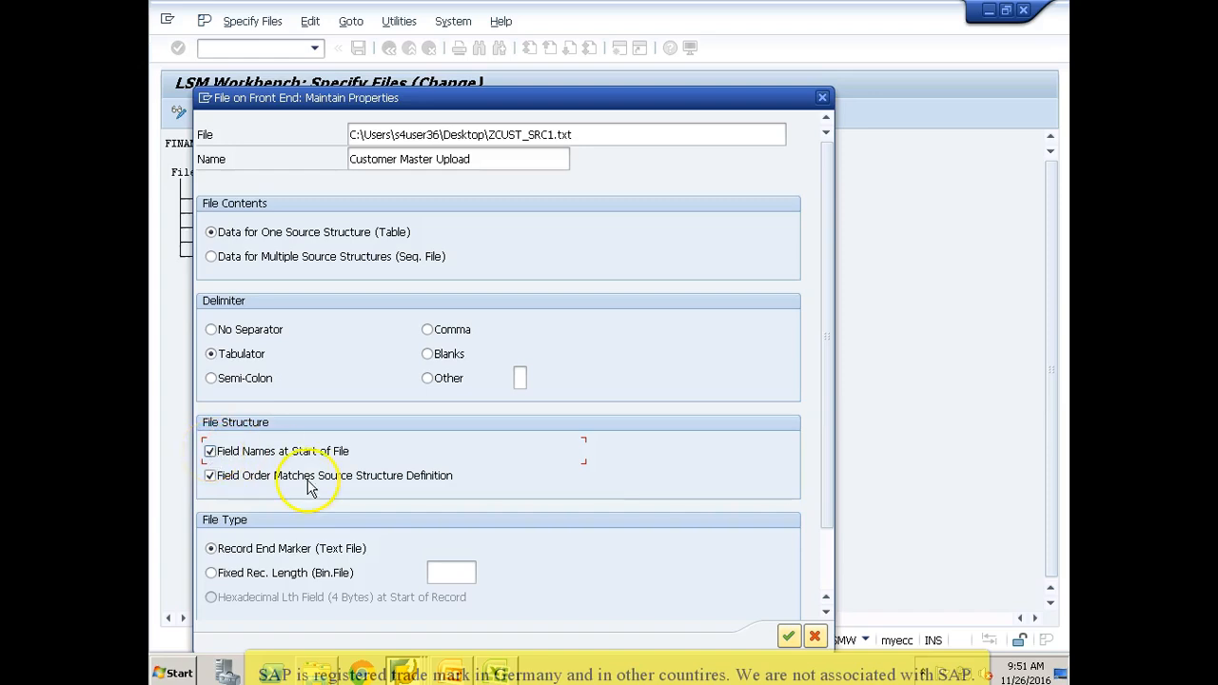
{"action": "left_click", "coordinate": [790, 637]}
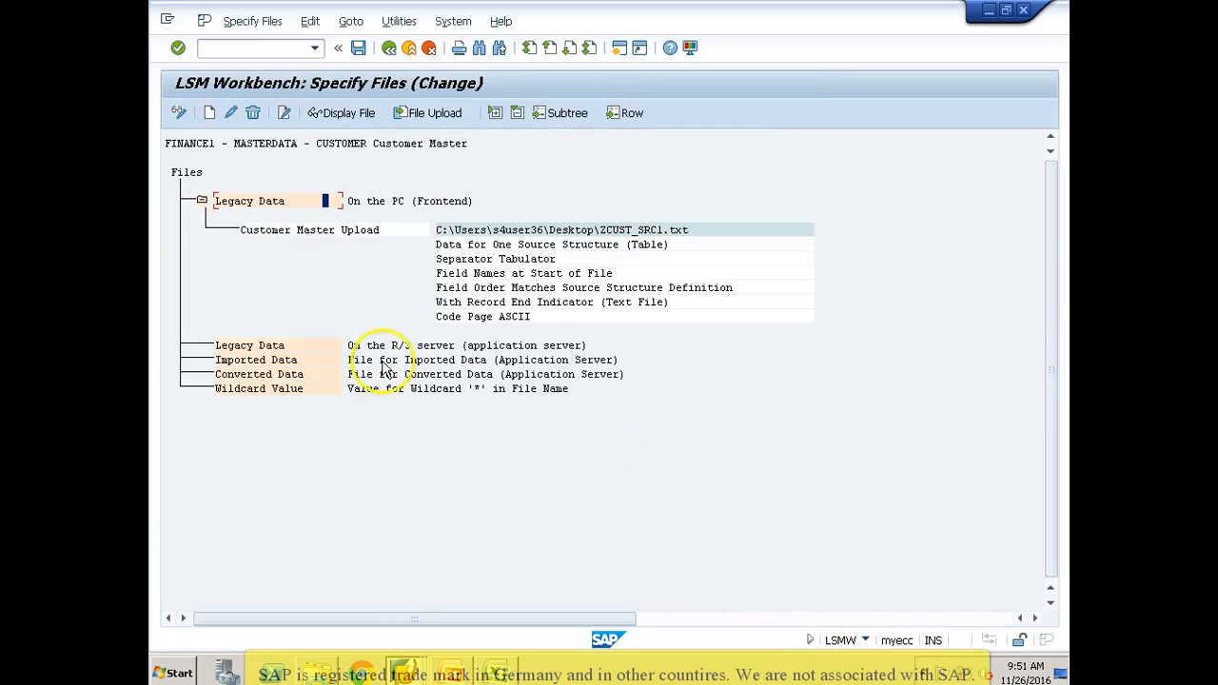
Step: Save the file specification and reopen the Specify Files step of the FINANCE1, MASTERDATA, CUSTOMER object
{"action": "left_click", "coordinate": [359, 49]}
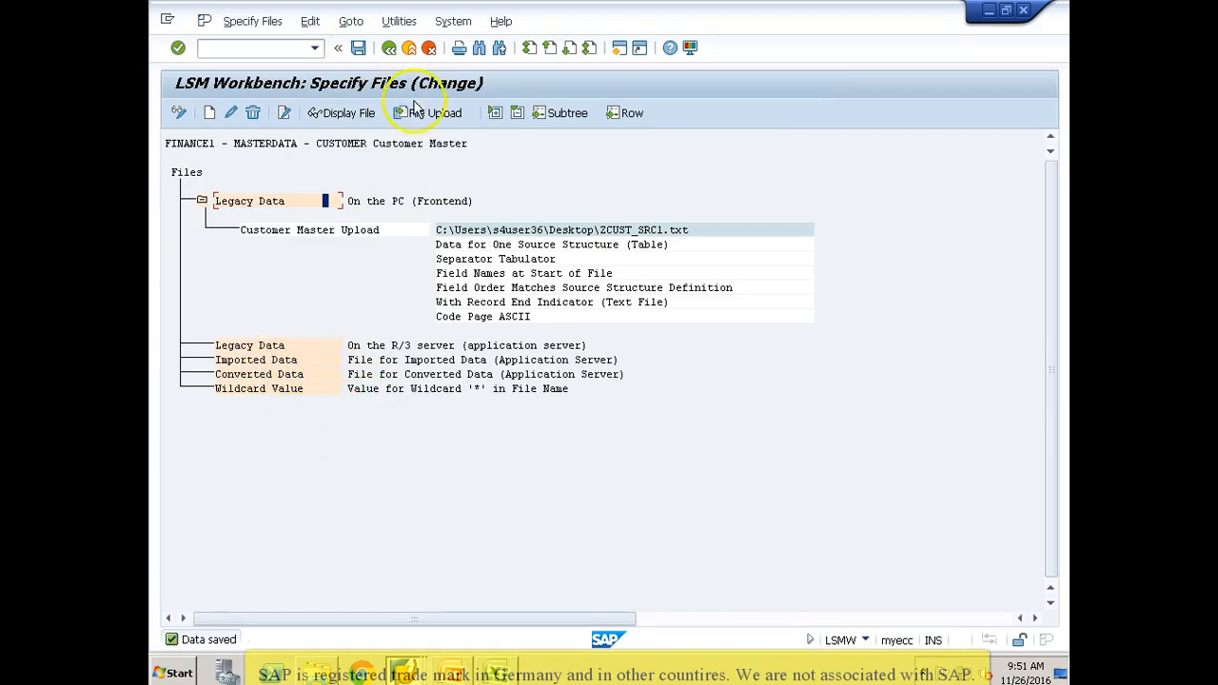
{"action": "left_click", "coordinate": [390, 50]}
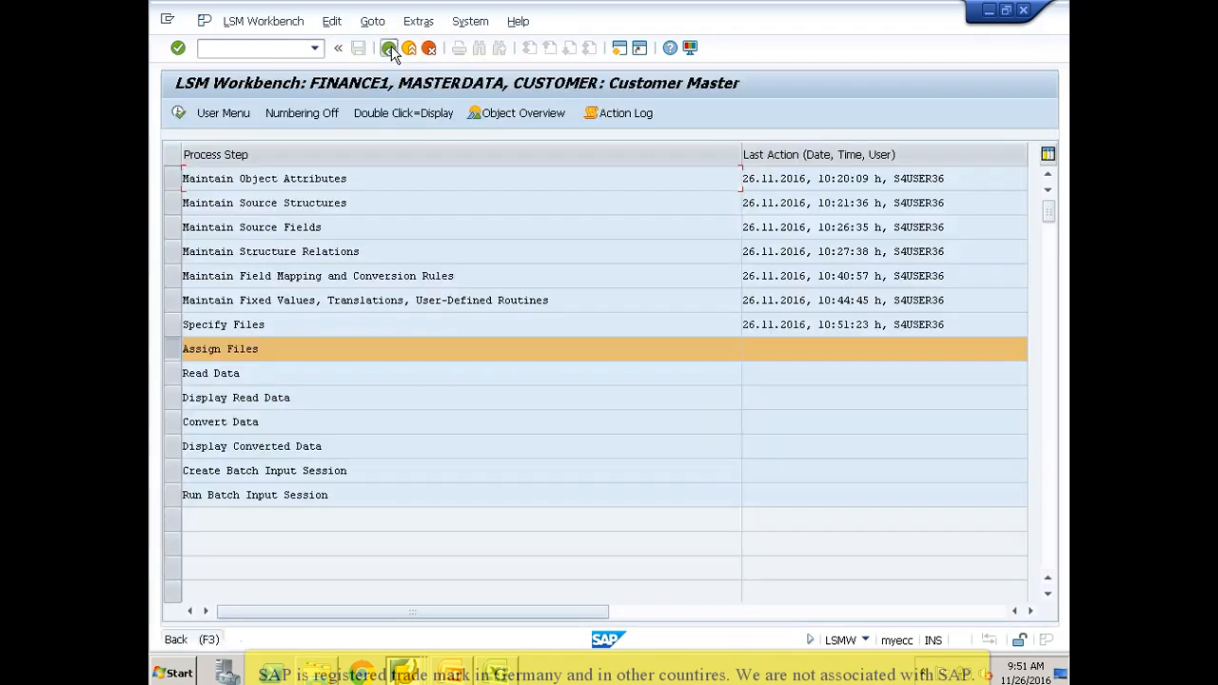
{"action": "left_click", "coordinate": [390, 49]}
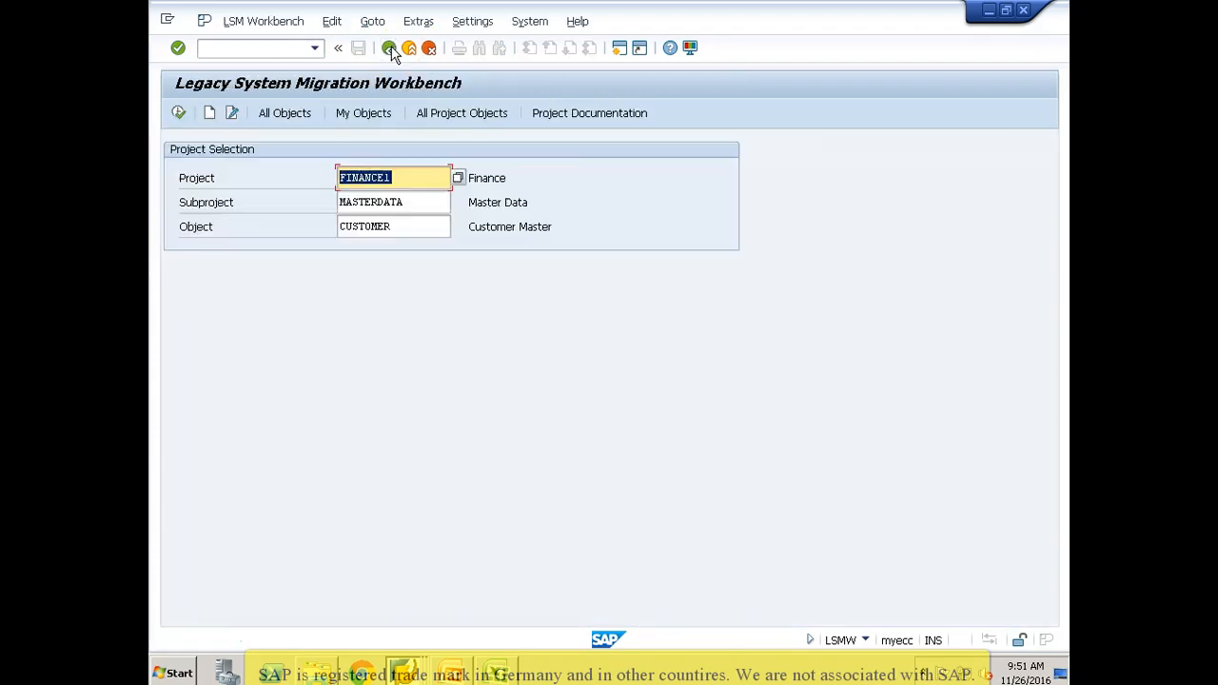
{"action": "left_click", "coordinate": [179, 113]}
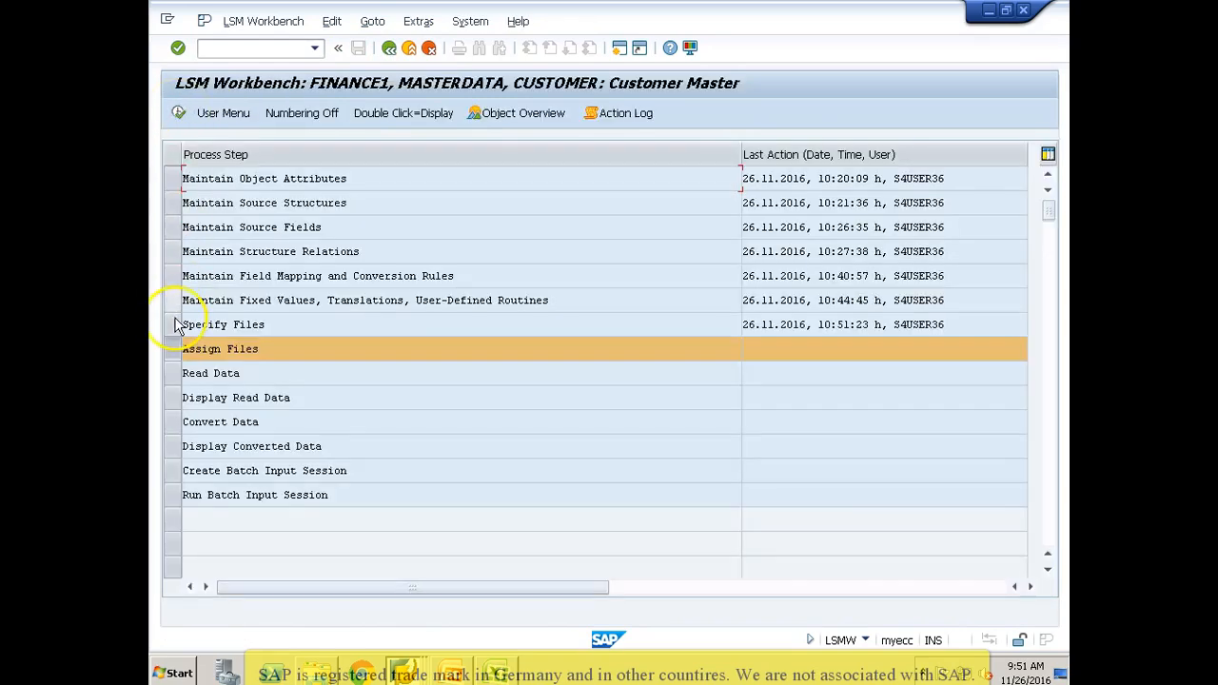
{"action": "left_click", "coordinate": [177, 324]}
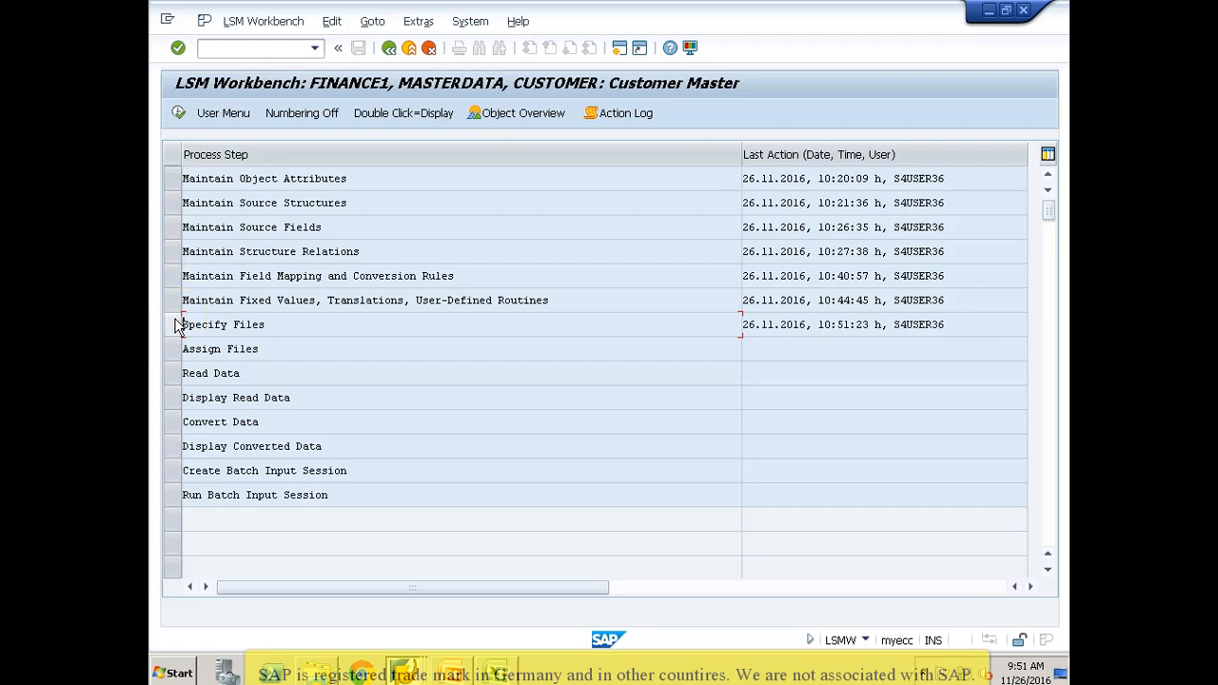
{"action": "left_click", "coordinate": [177, 324]}
{"action": "left_click", "coordinate": [179, 113]}
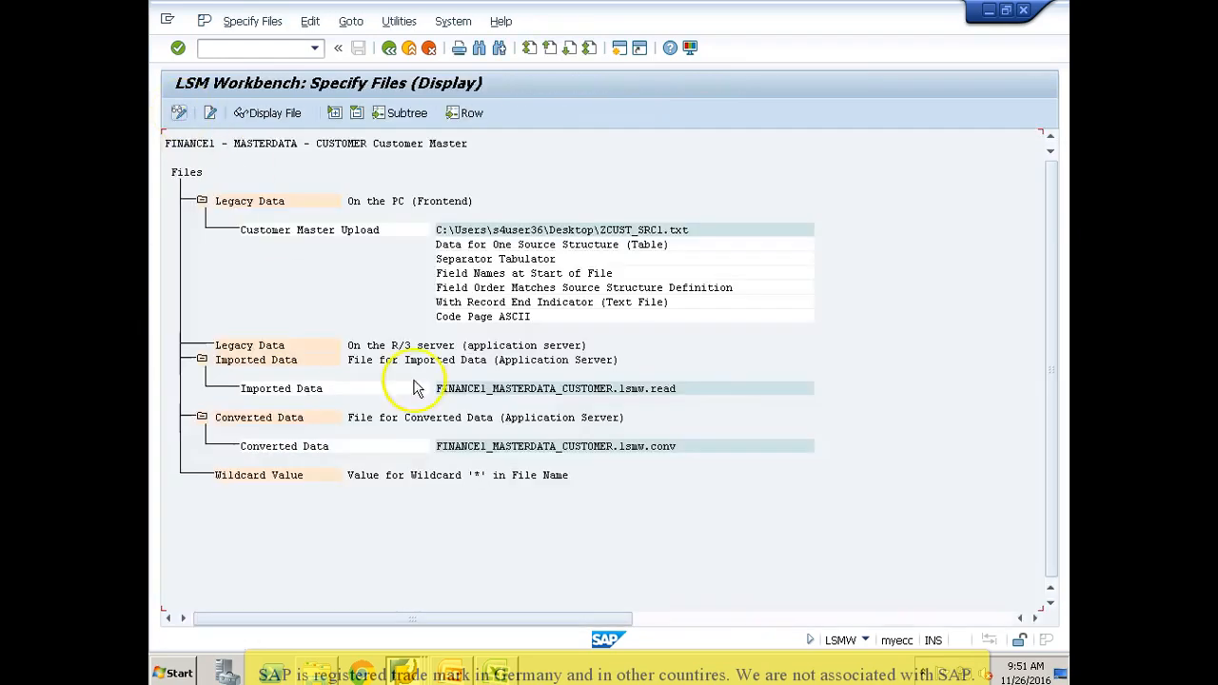
Step: Examine the file names specified for the imported data and the converted data
{"action": "left_click", "coordinate": [476, 391]}
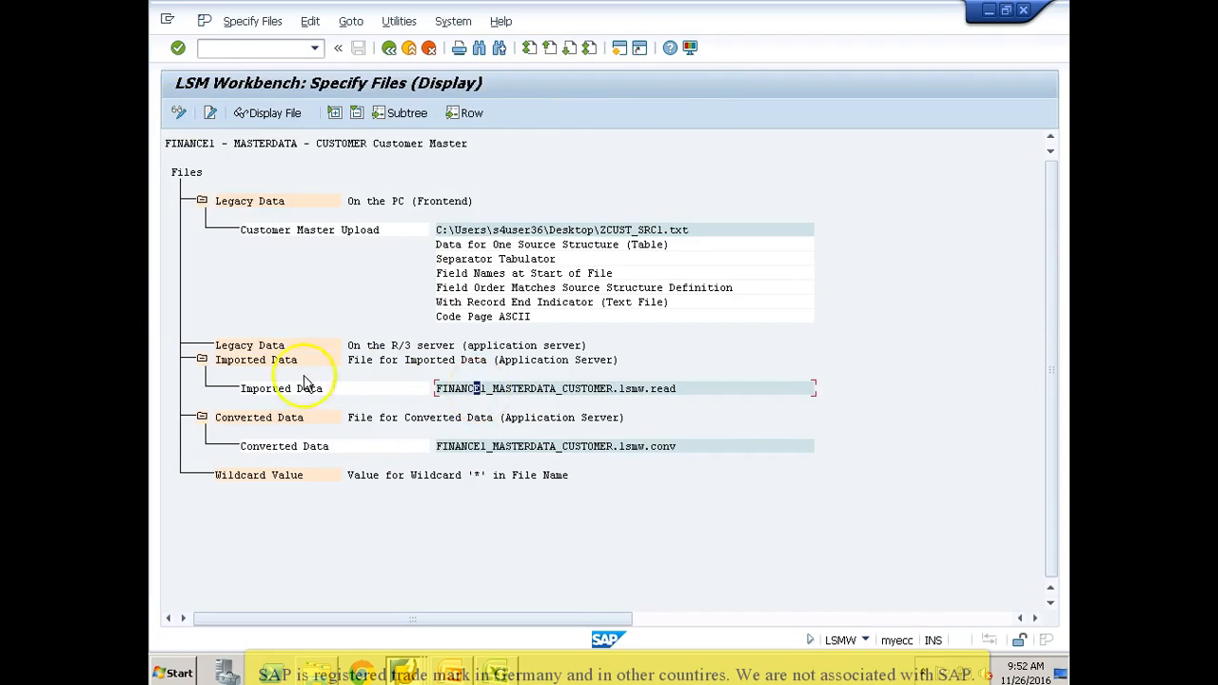
{"action": "left_click", "coordinate": [509, 391]}
{"action": "left_click", "coordinate": [590, 390]}
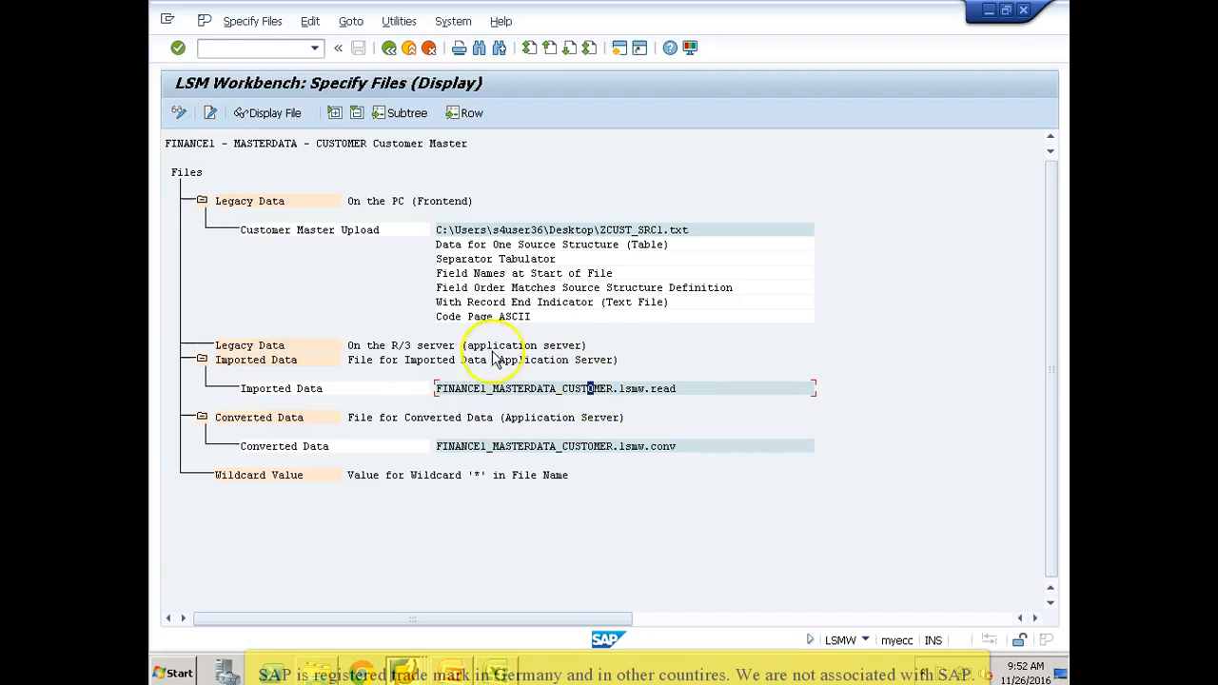
{"action": "left_click", "coordinate": [502, 390]}
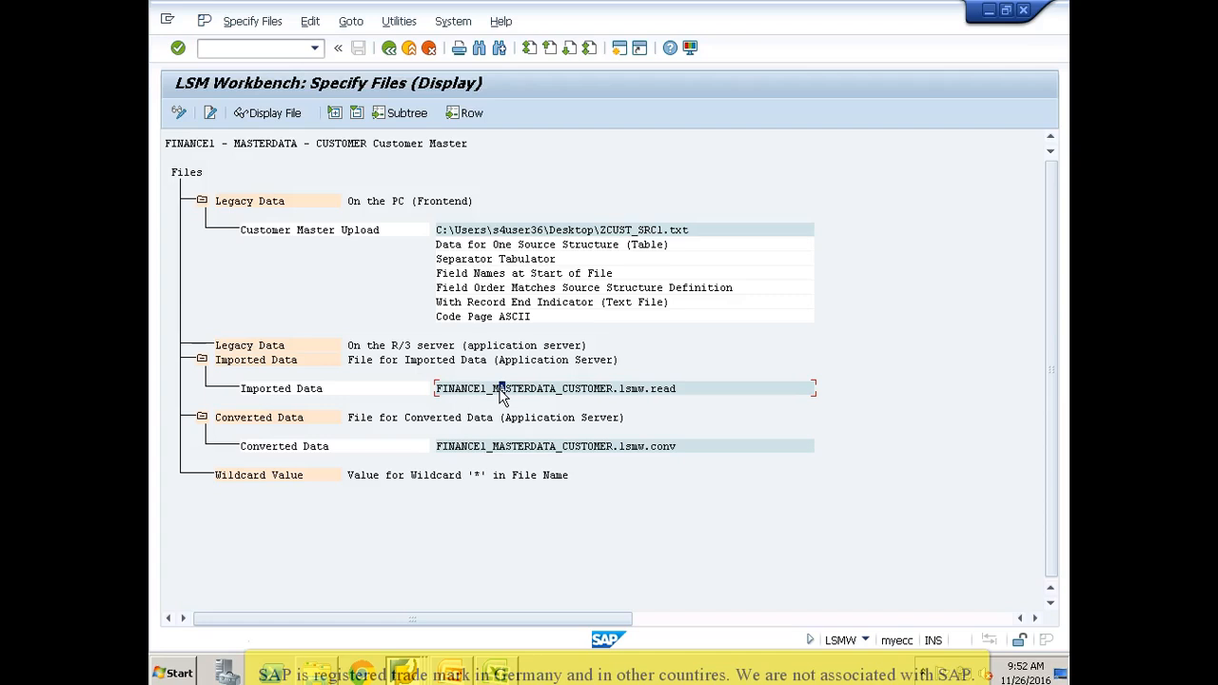
{"action": "left_click", "coordinate": [477, 448]}
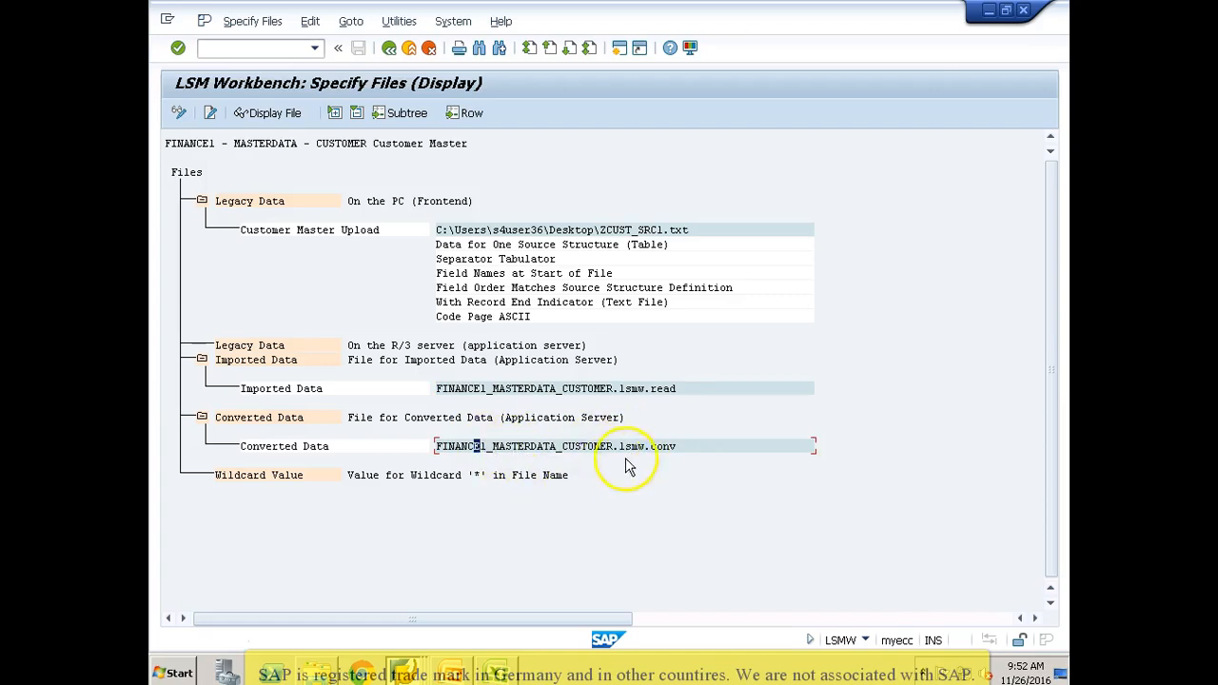
{"action": "left_click", "coordinate": [465, 449]}
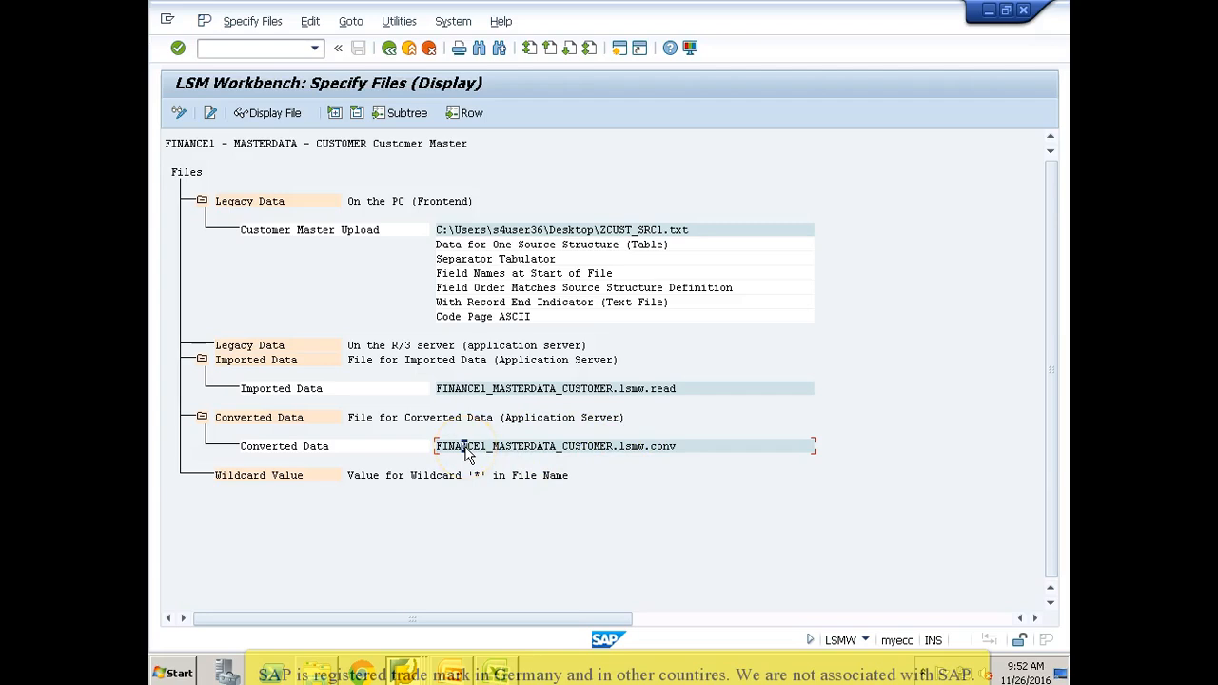
{"action": "left_click", "coordinate": [515, 449]}
{"action": "left_click", "coordinate": [572, 449]}
{"action": "double_click", "coordinate": [550, 447]}
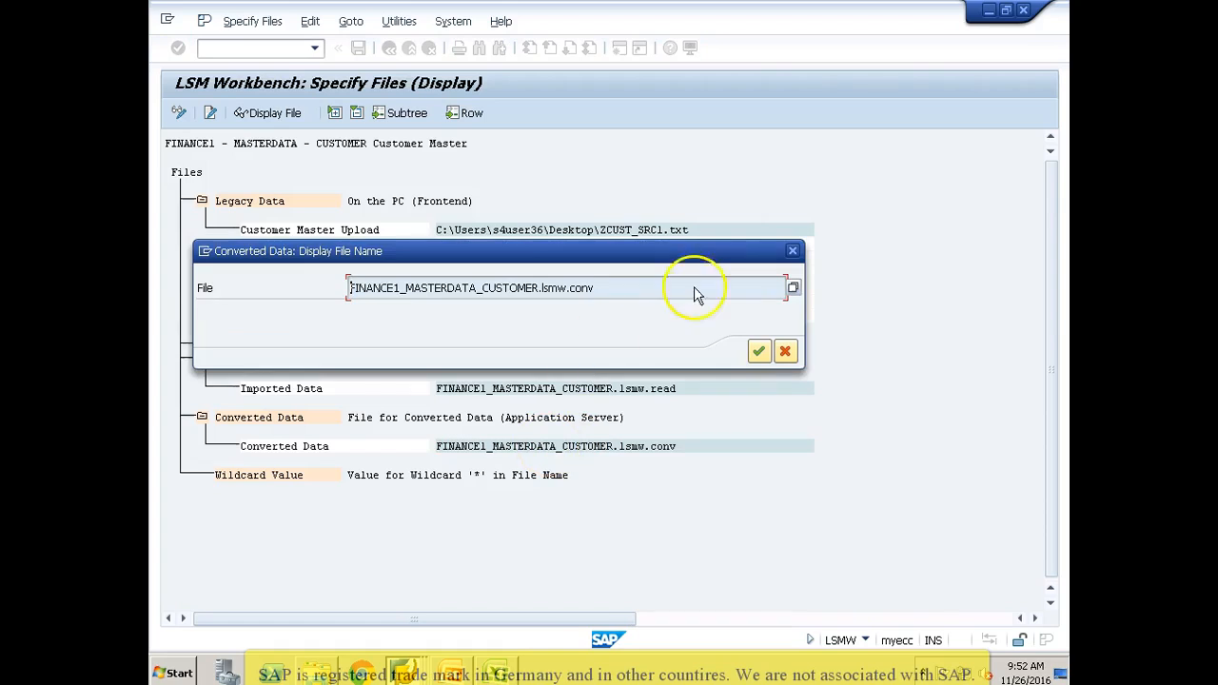
{"action": "left_click", "coordinate": [783, 353]}
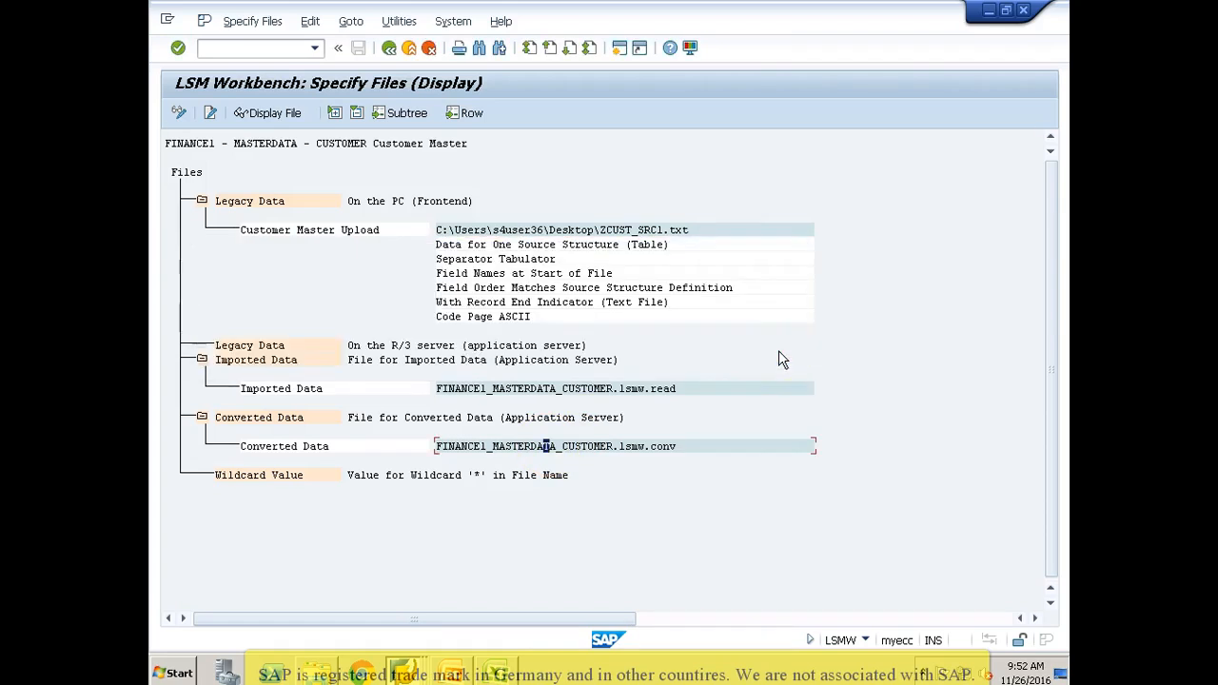
Step: Switch to change mode and shorten the imported data file name to FINANCE1_MASTERDATA.lsmw.read
{"action": "left_click", "coordinate": [180, 113]}
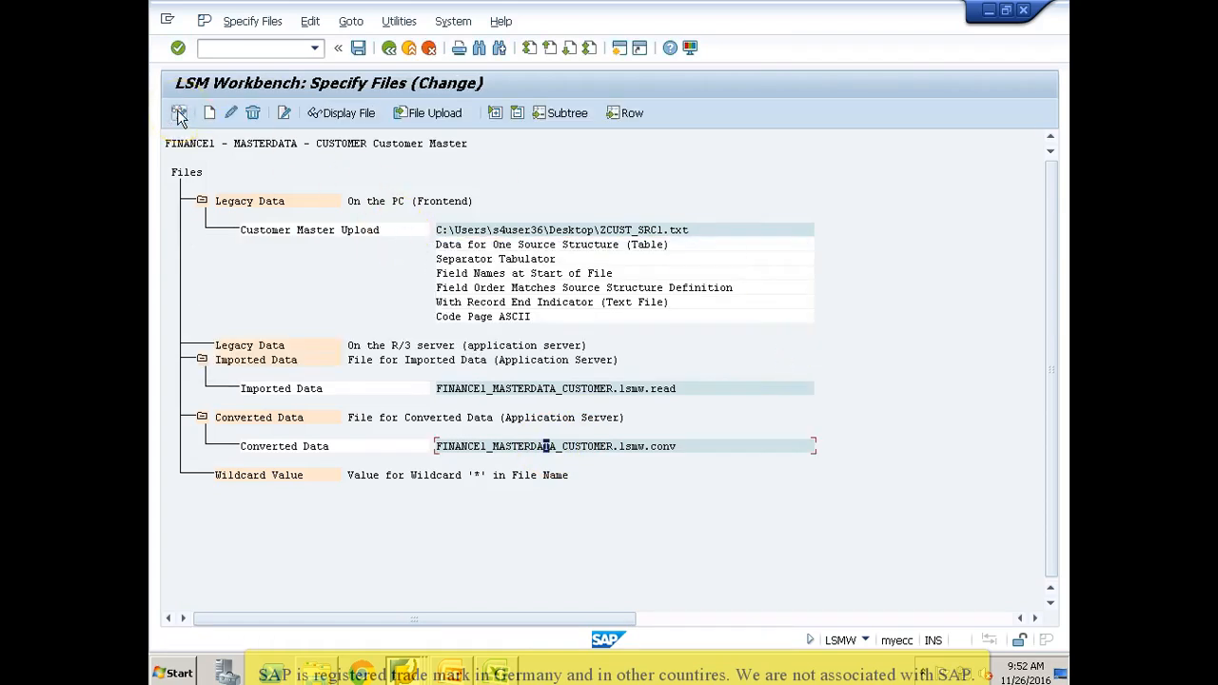
{"action": "double_click", "coordinate": [473, 394]}
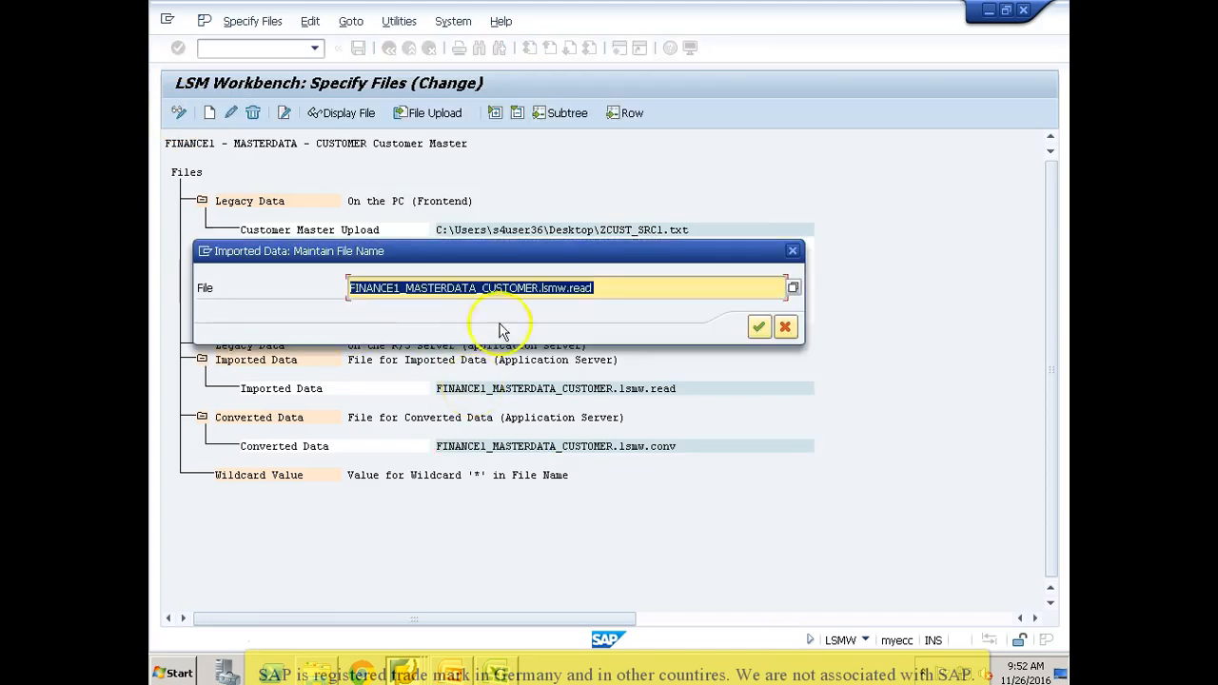
{"action": "left_click", "coordinate": [539, 288]}
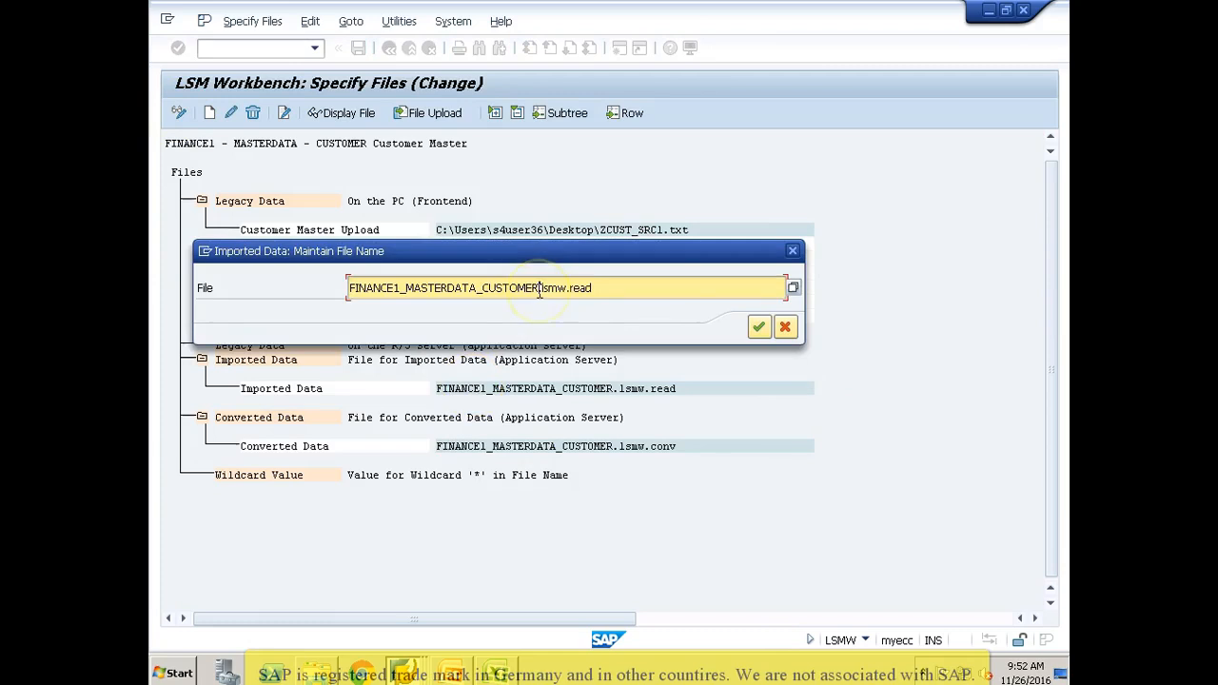
{"action": "key", "text": "BackSpace"}
{"action": "key", "text": "BackSpace"}
{"action": "key", "text": "BackSpace"}
{"action": "key", "text": "BackSpace"}
{"action": "key", "text": "BackSpace"}
{"action": "key", "text": "BackSpace"}
{"action": "key", "text": "BackSpace"}
{"action": "key", "text": "BackSpace"}
{"action": "key", "text": "BackSpace"}
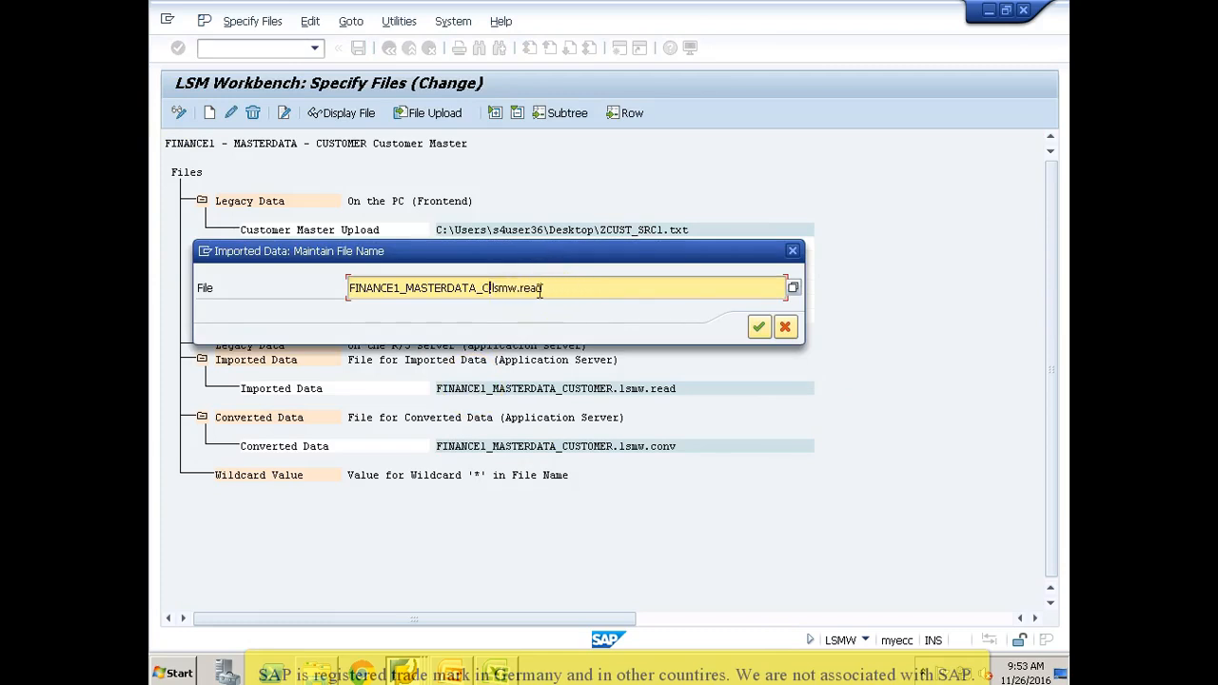
{"action": "key", "text": "Return"}
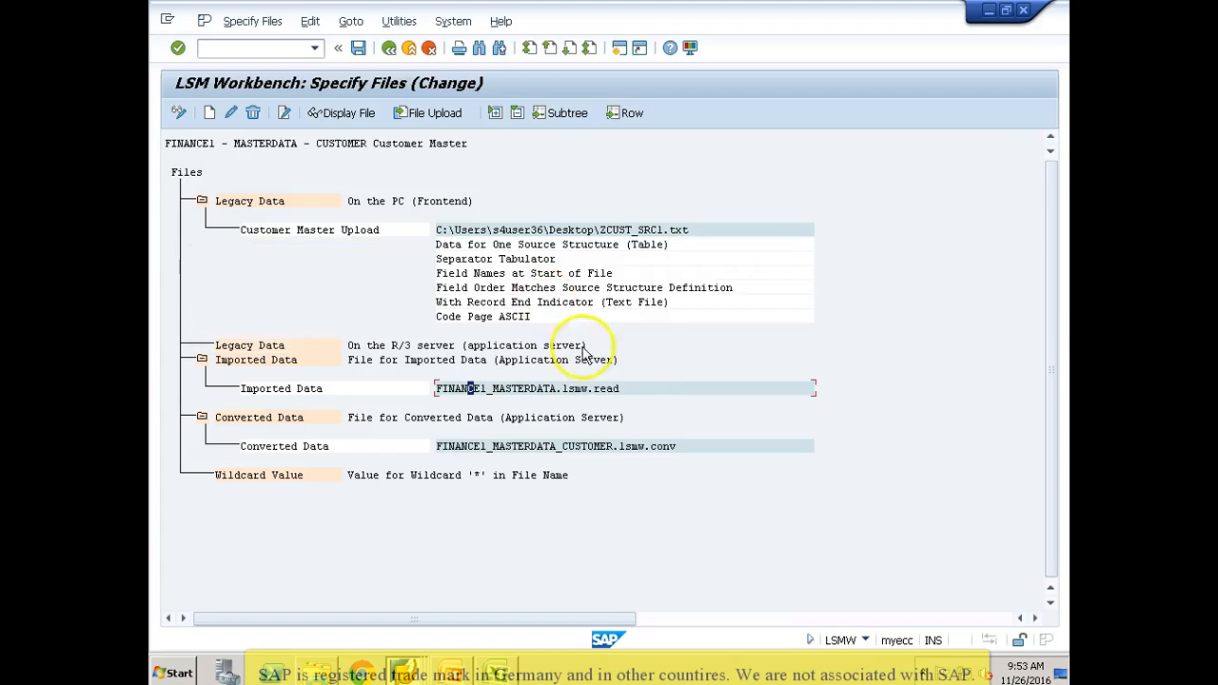
Step: Shorten the converted data file name to FINANCE1_MASTERDATA.lsmw.conv, then save and leave the file specification
{"action": "double_click", "coordinate": [561, 447]}
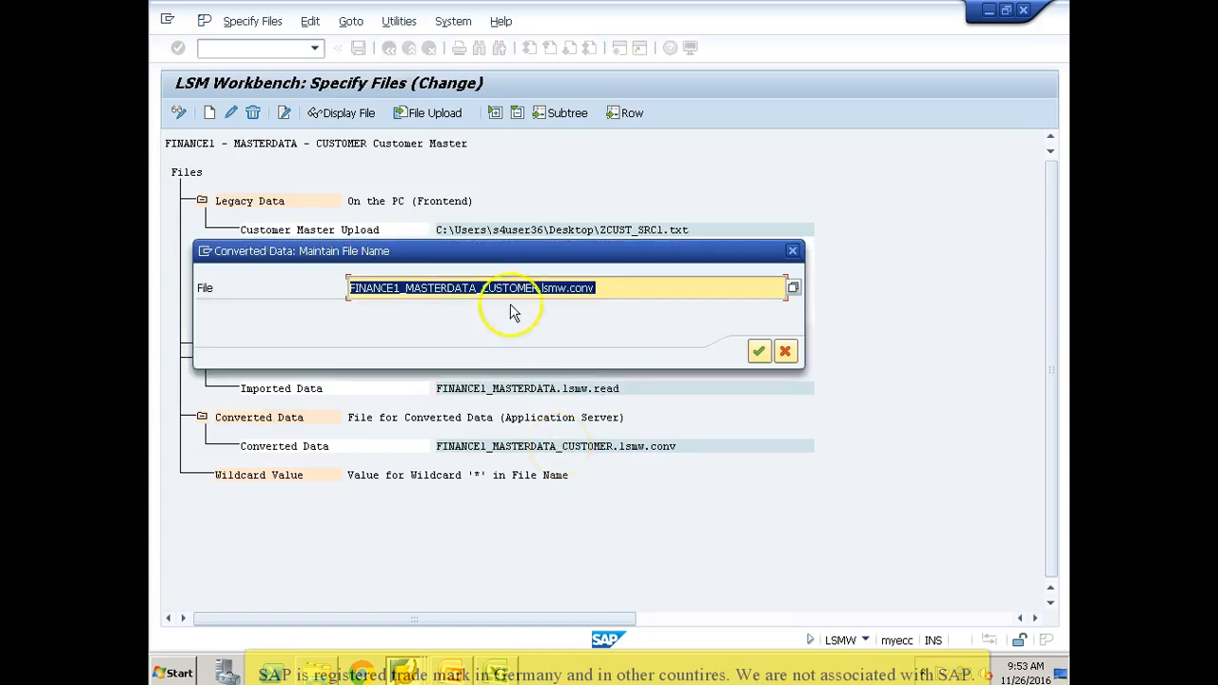
{"action": "left_click", "coordinate": [539, 288]}
{"action": "key", "text": "BackSpace"}
{"action": "key", "text": "BackSpace"}
{"action": "key", "text": "BackSpace"}
{"action": "key", "text": "BackSpace"}
{"action": "key", "text": "BackSpace"}
{"action": "key", "text": "BackSpace"}
{"action": "key", "text": "BackSpace"}
{"action": "key", "text": "BackSpace"}
{"action": "key", "text": "BackSpace"}
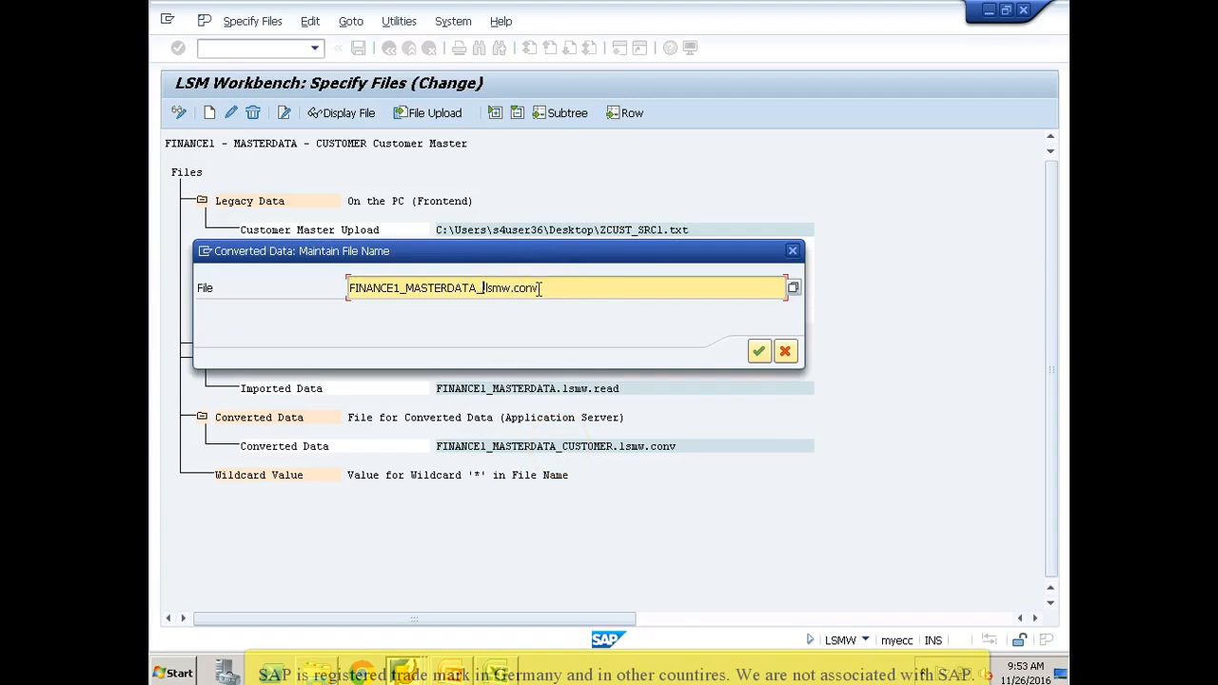
{"action": "key", "text": "Return"}
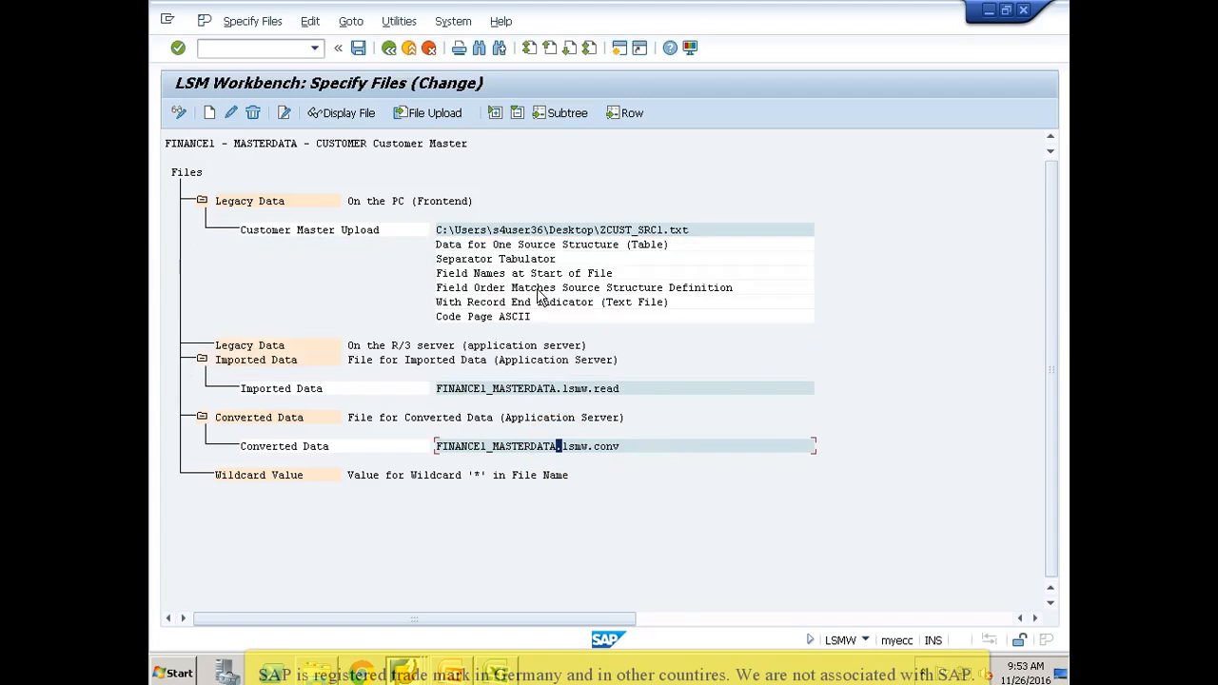
{"action": "left_click", "coordinate": [359, 48]}
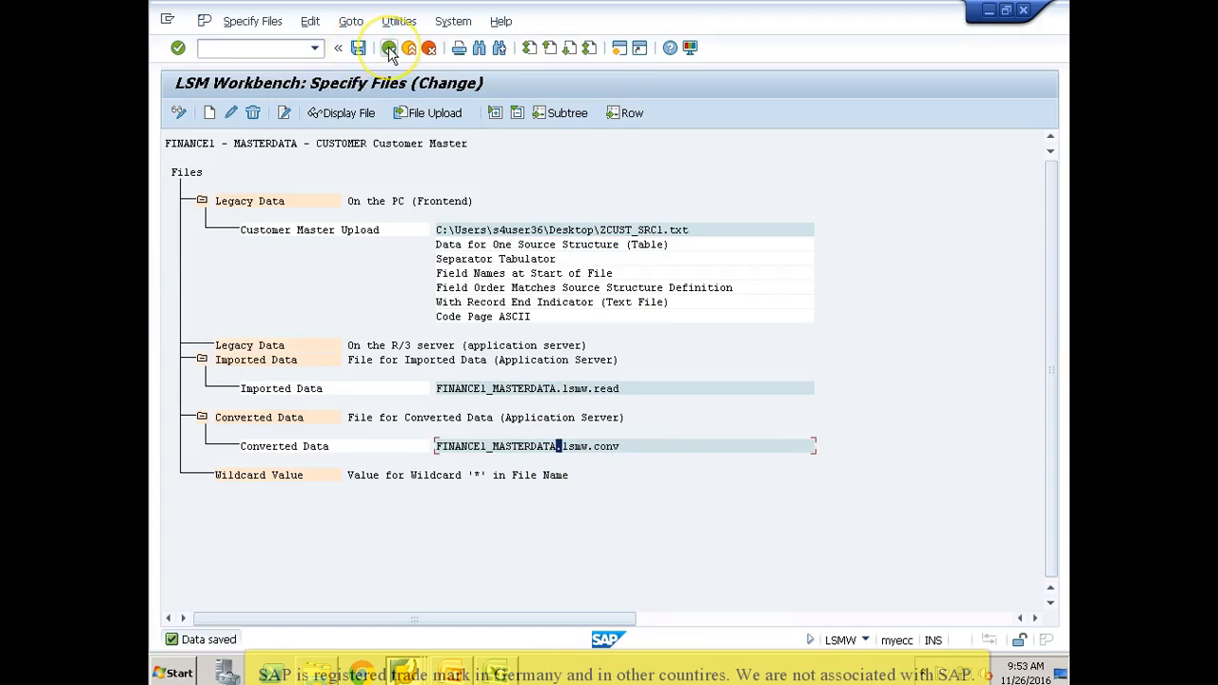
{"action": "left_click", "coordinate": [390, 48]}
Step: Open the Assign Files step in change mode and save the Customer Master Upload file assignment for source structure ZCUST_SRC
{"action": "left_click", "coordinate": [177, 114]}
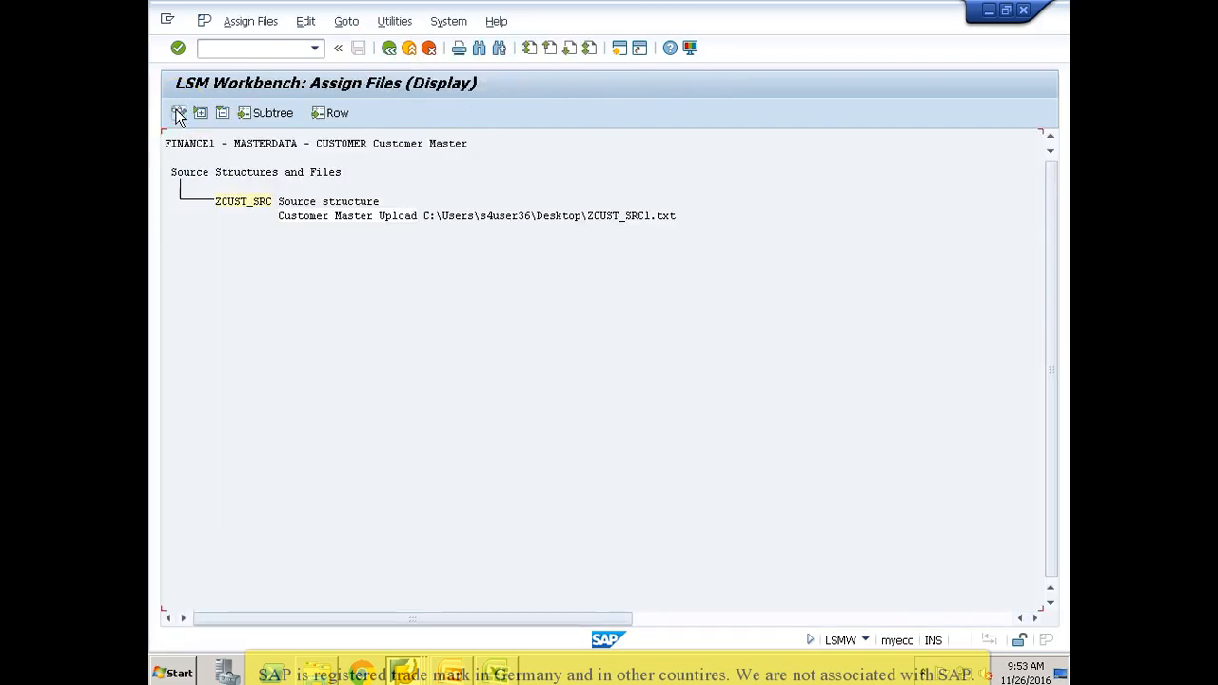
{"action": "left_click", "coordinate": [179, 114]}
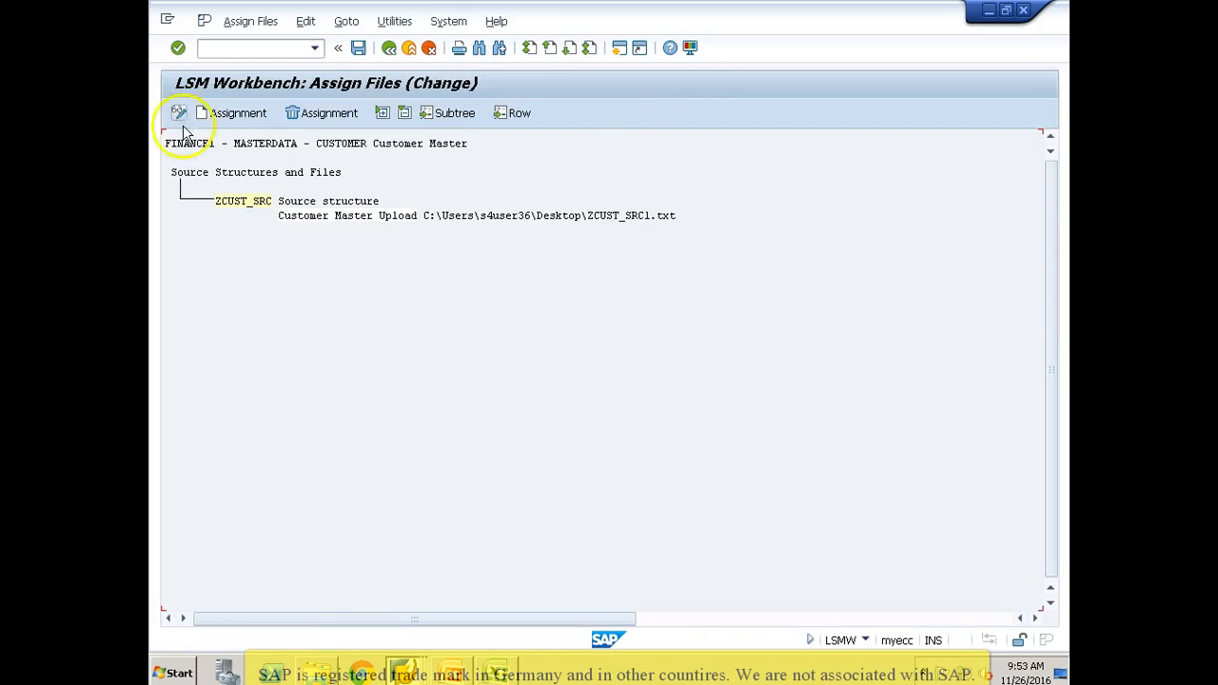
{"action": "left_click", "coordinate": [253, 204]}
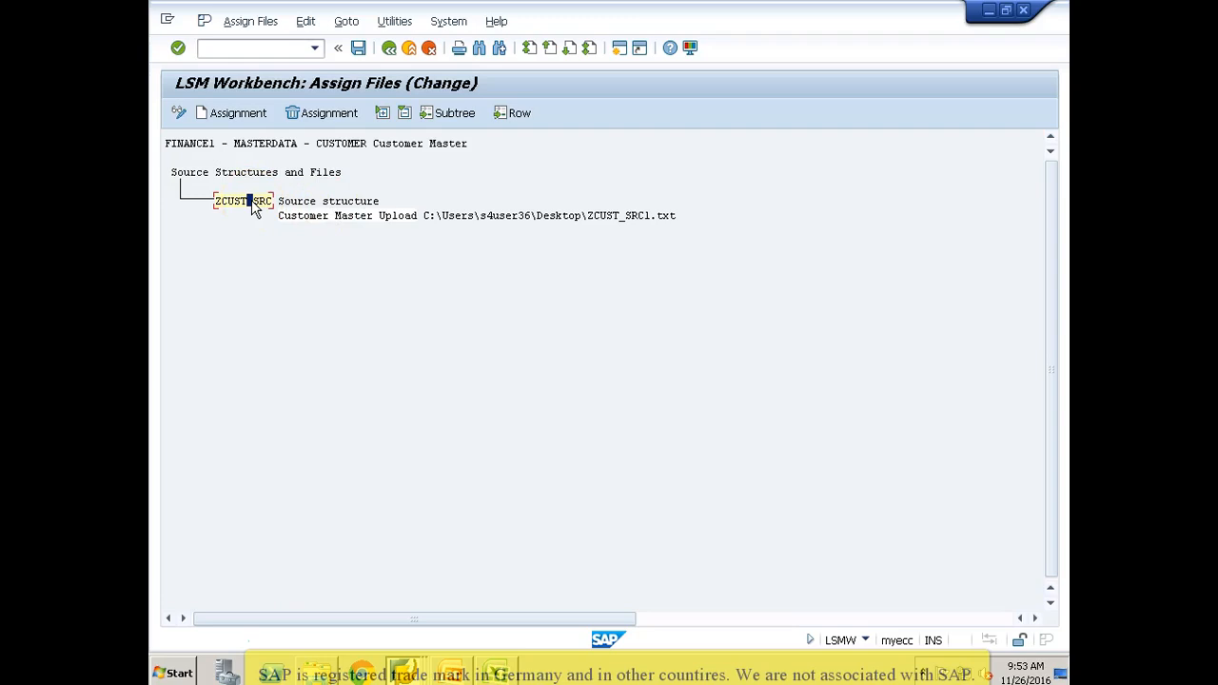
{"action": "left_click", "coordinate": [358, 48]}
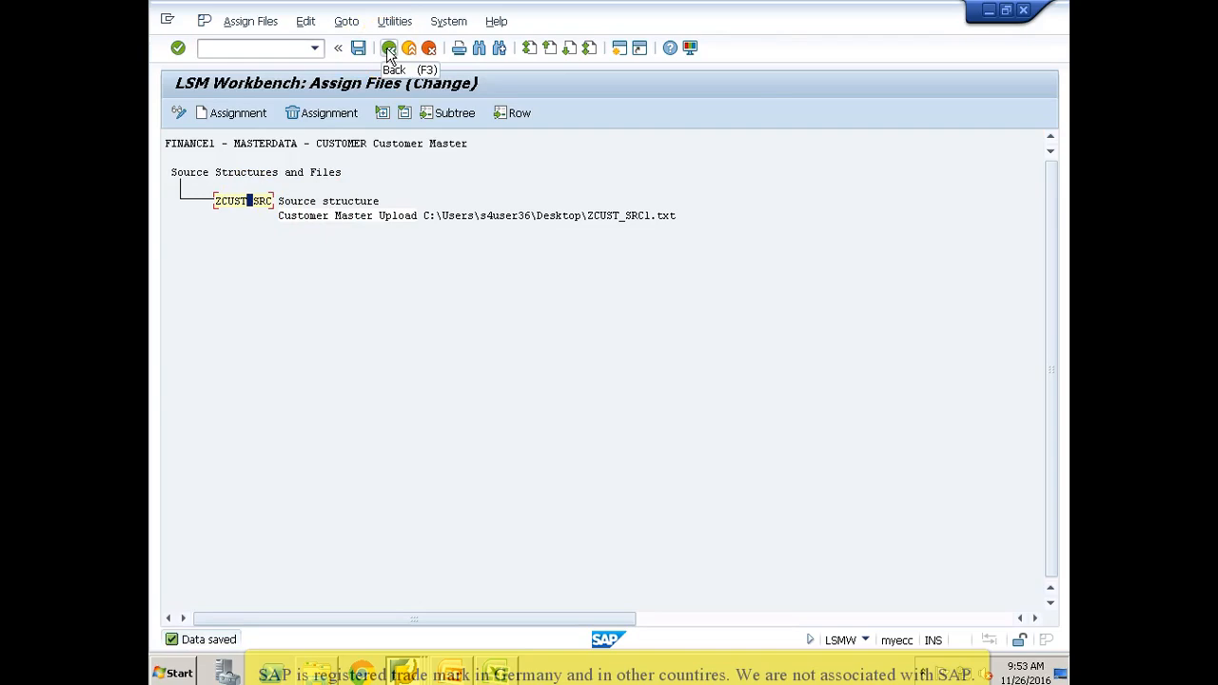
{"action": "left_click", "coordinate": [388, 48]}
Step: Run the Read Data step without a transaction number range, allowing access to ZCUST_SRC1.txt
{"action": "left_click", "coordinate": [178, 114]}
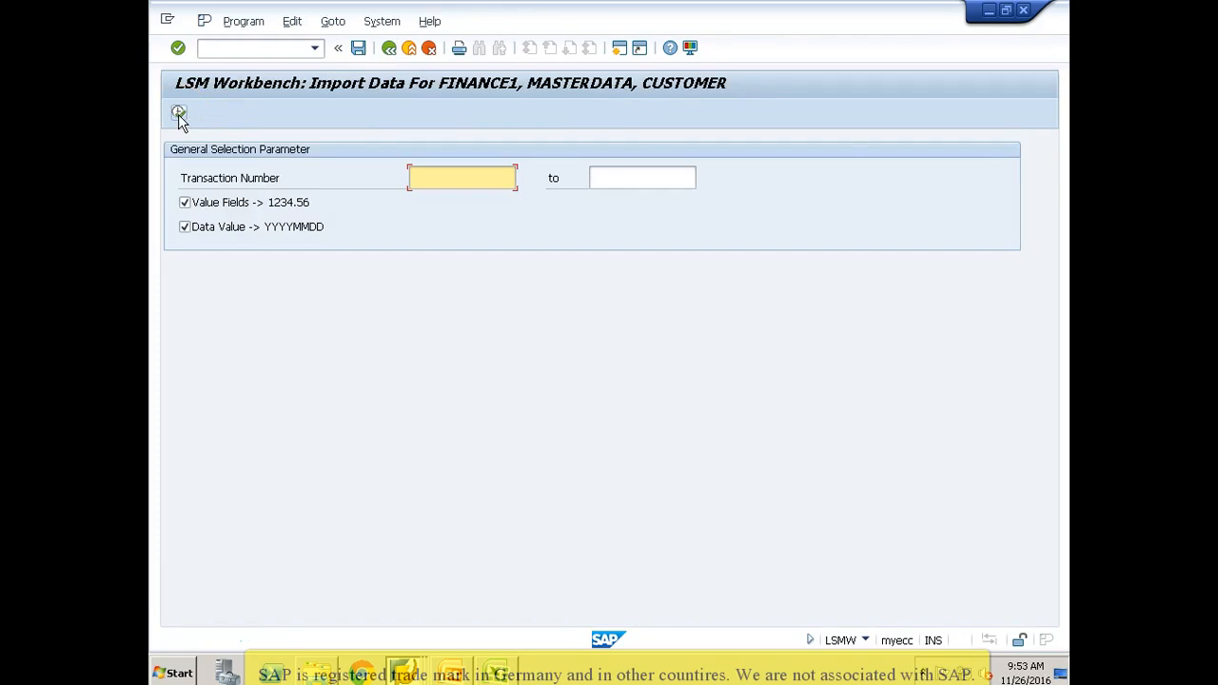
{"action": "left_click", "coordinate": [177, 114]}
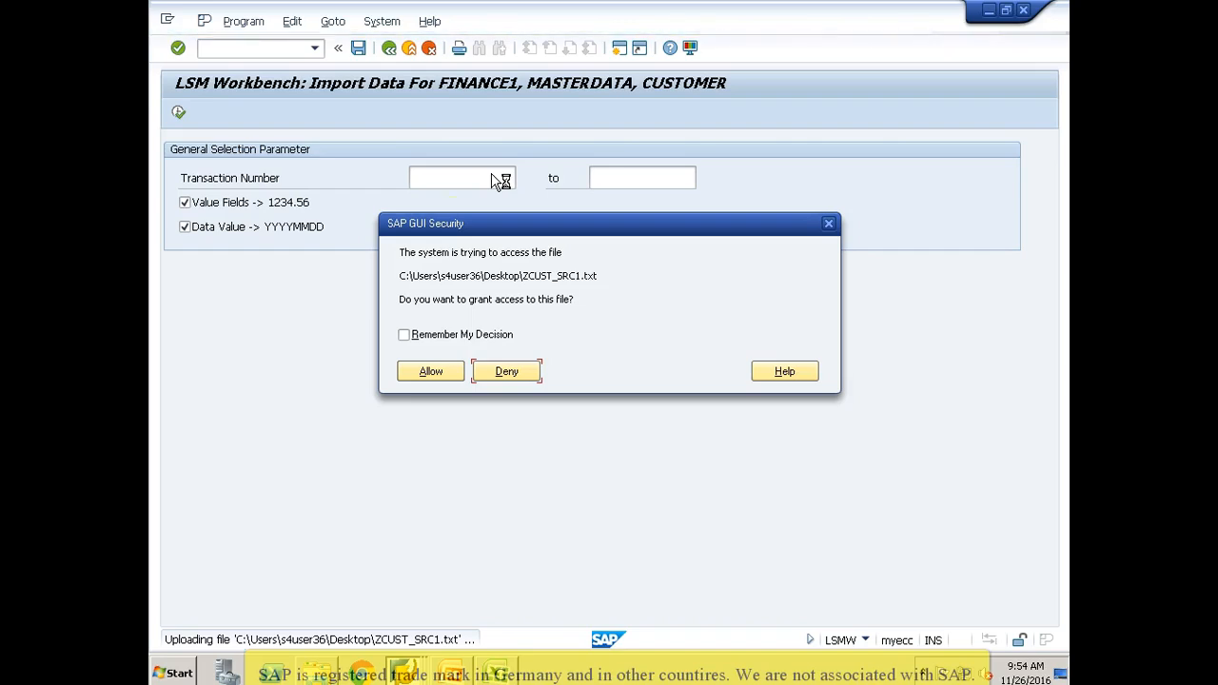
{"action": "left_click", "coordinate": [428, 371]}
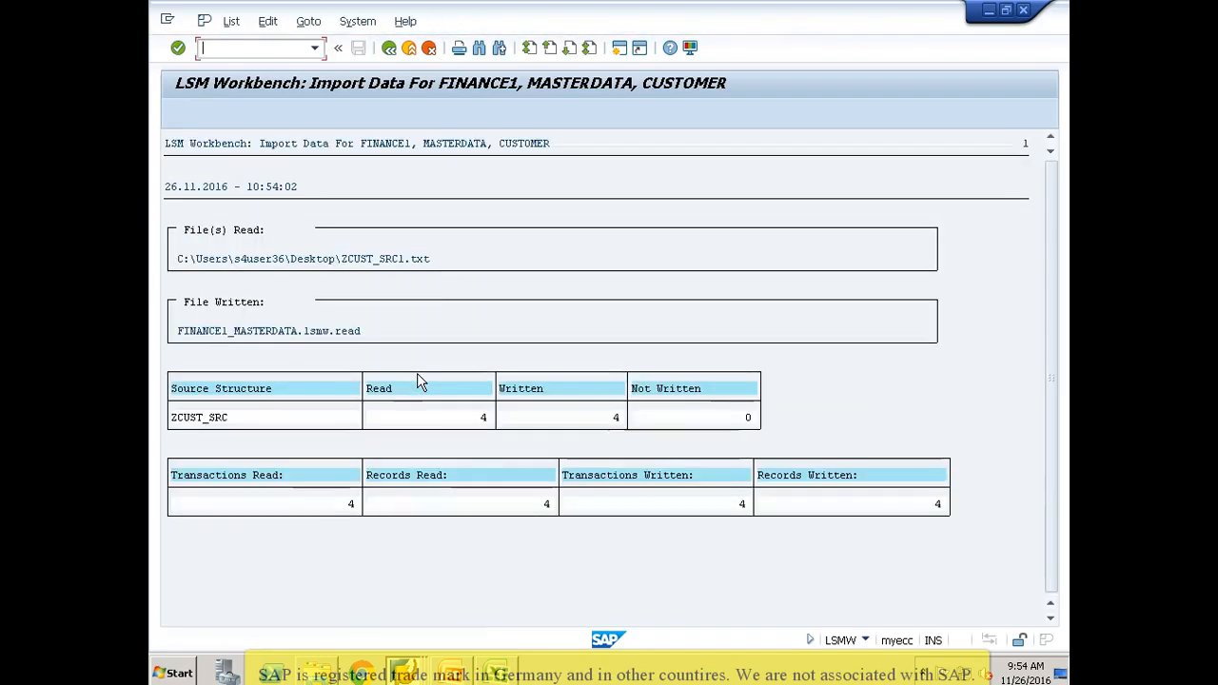
Step: Examine the read, written and not written counts in the import log and return to the selection parameters
{"action": "left_click", "coordinate": [481, 419]}
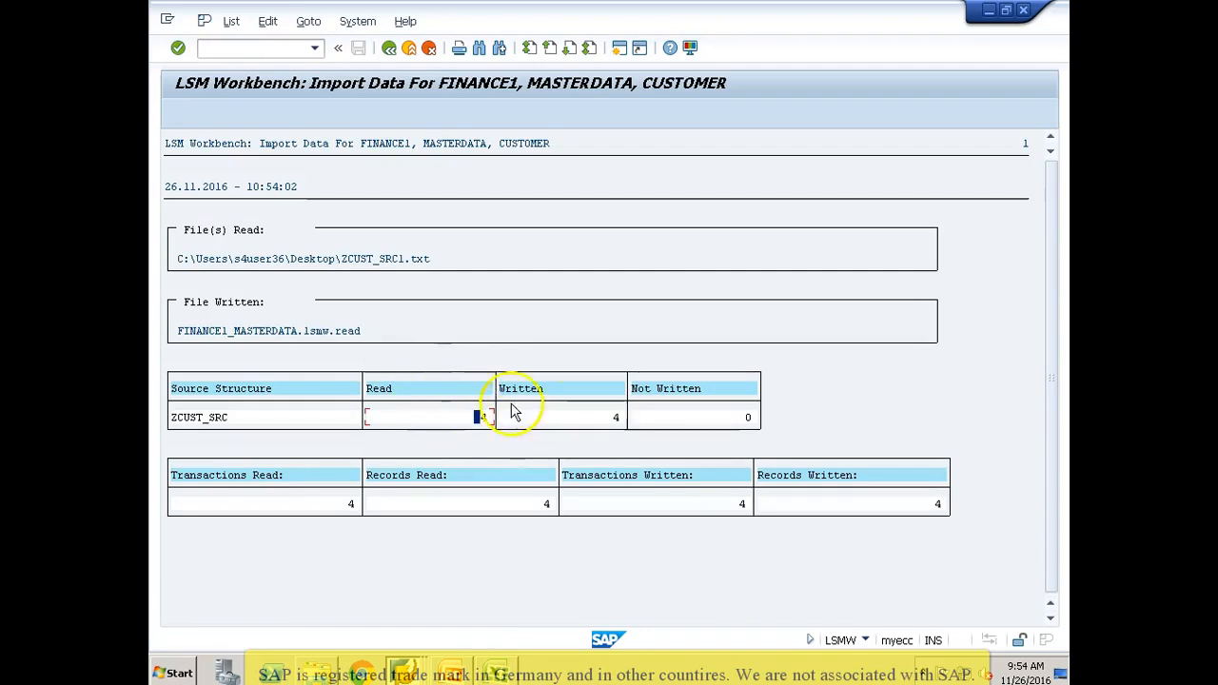
{"action": "left_click", "coordinate": [548, 420]}
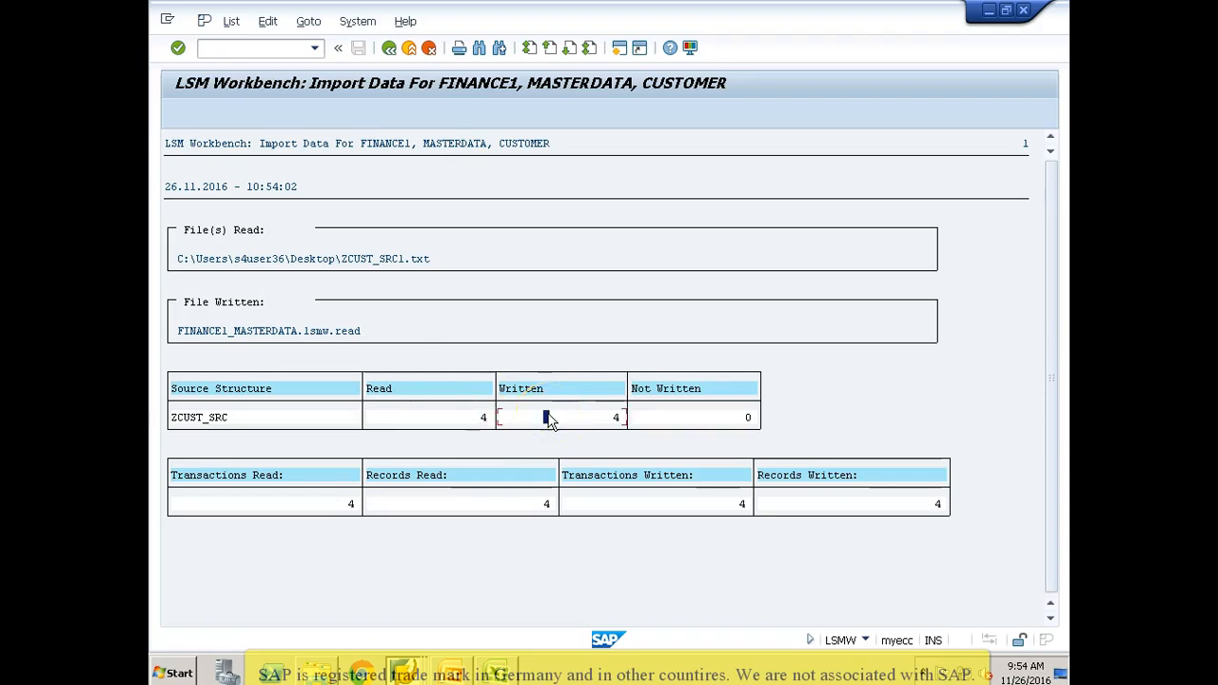
{"action": "left_click", "coordinate": [660, 420]}
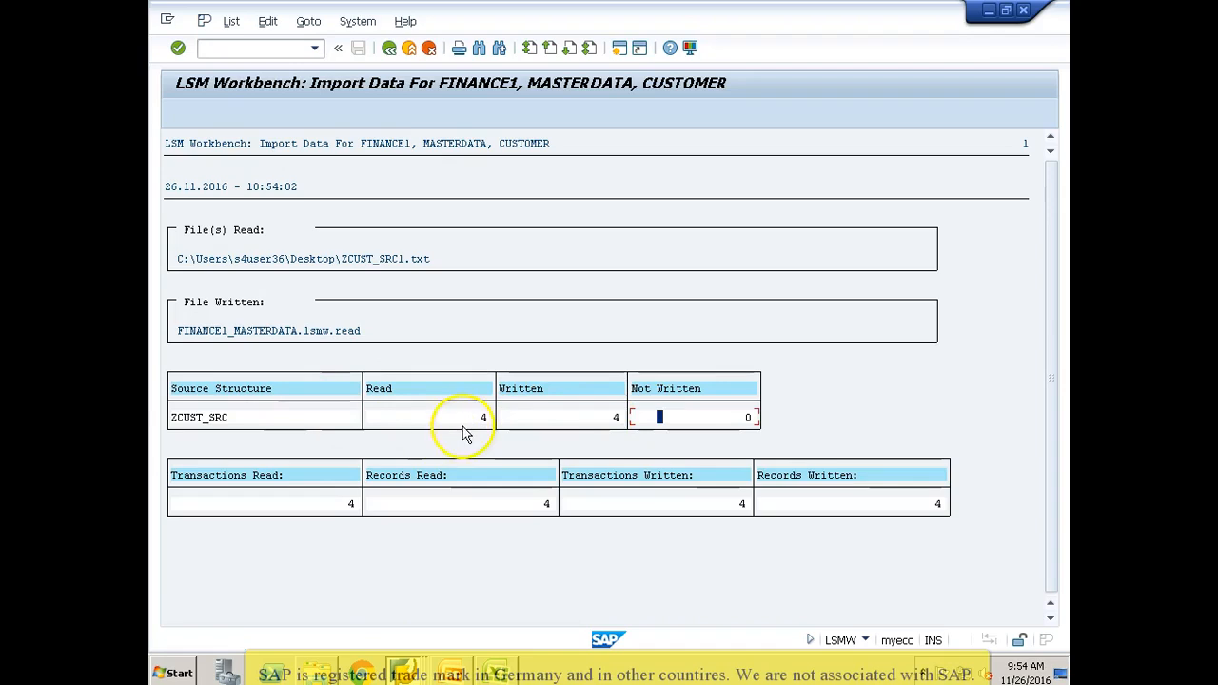
{"action": "left_click", "coordinate": [350, 504]}
{"action": "left_click", "coordinate": [510, 511]}
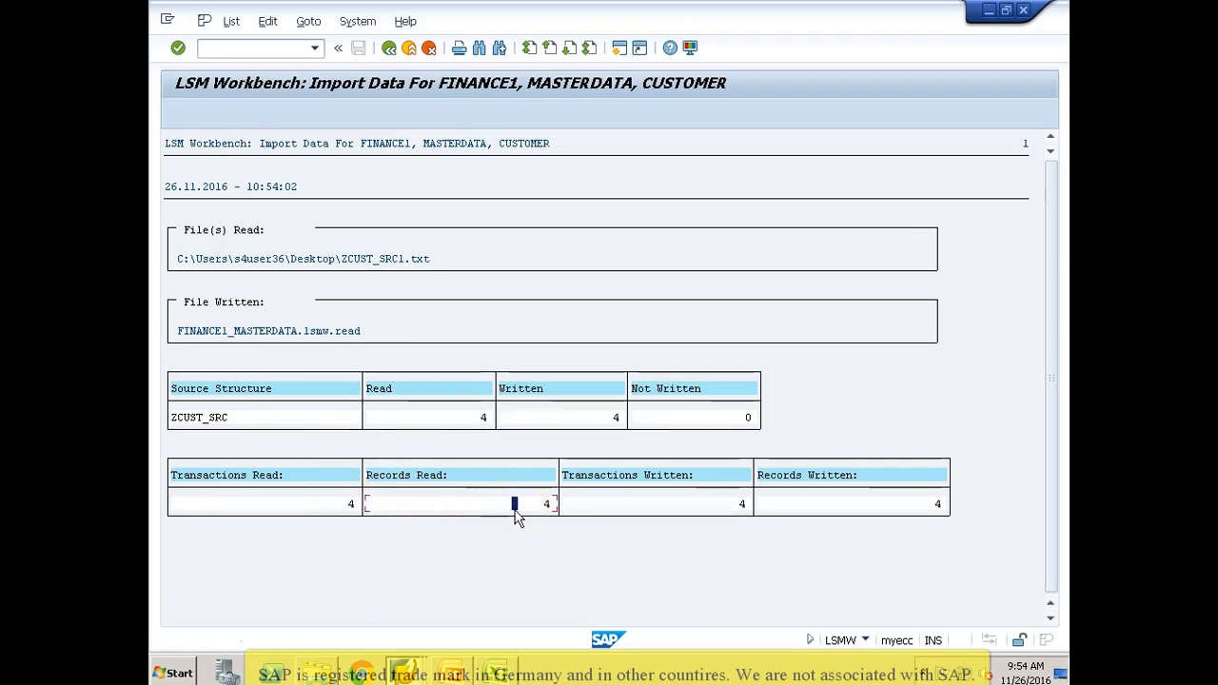
{"action": "left_click", "coordinate": [672, 512]}
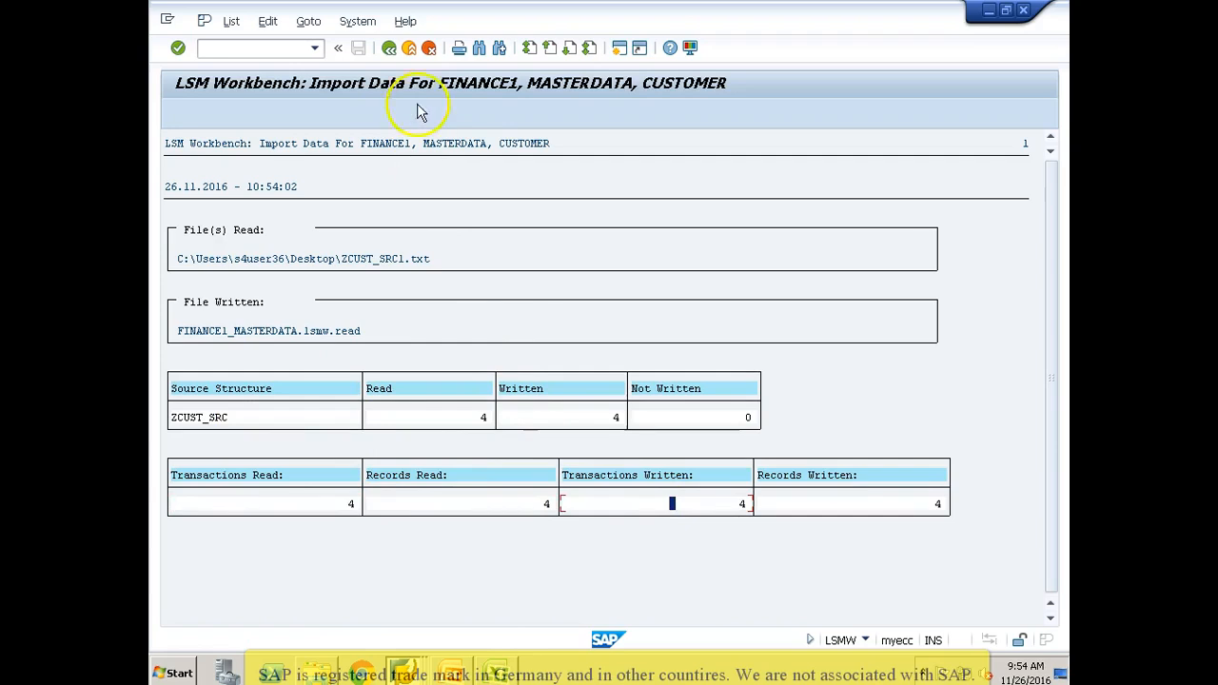
{"action": "left_click", "coordinate": [389, 47]}
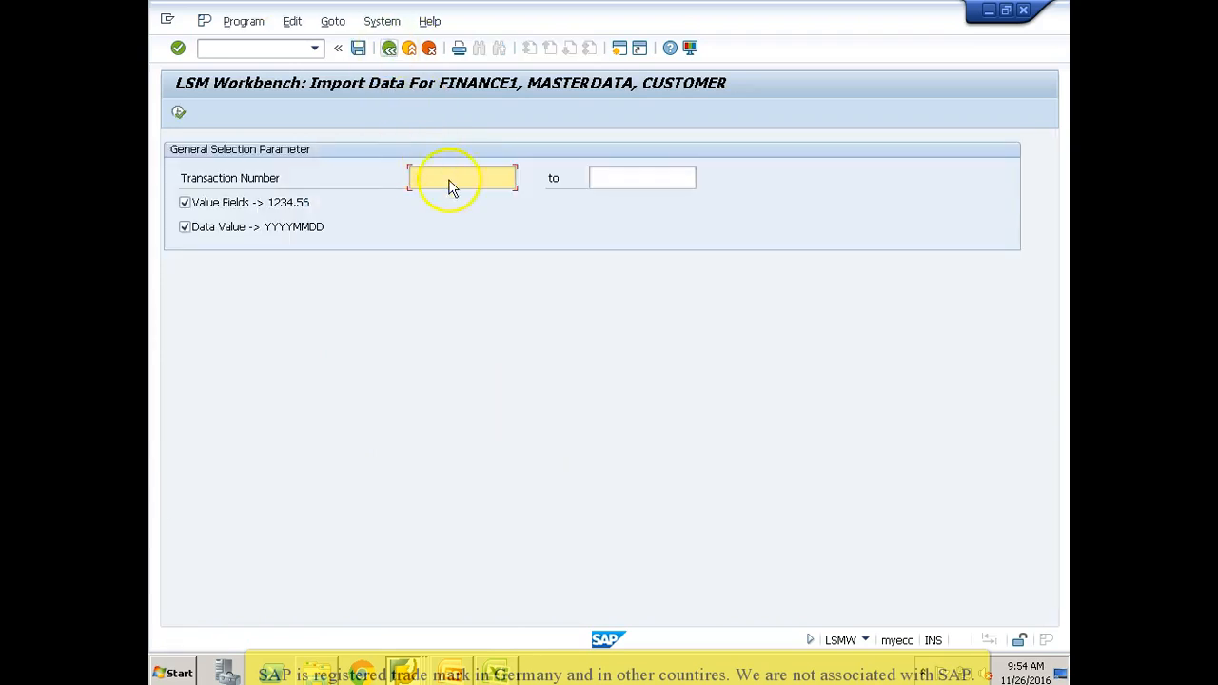
Step: Import only transaction numbers 1 to 2 from ZCUST_SRC1.txt, allowing file access, and review the resulting record counts
{"action": "key", "text": "Tab"}
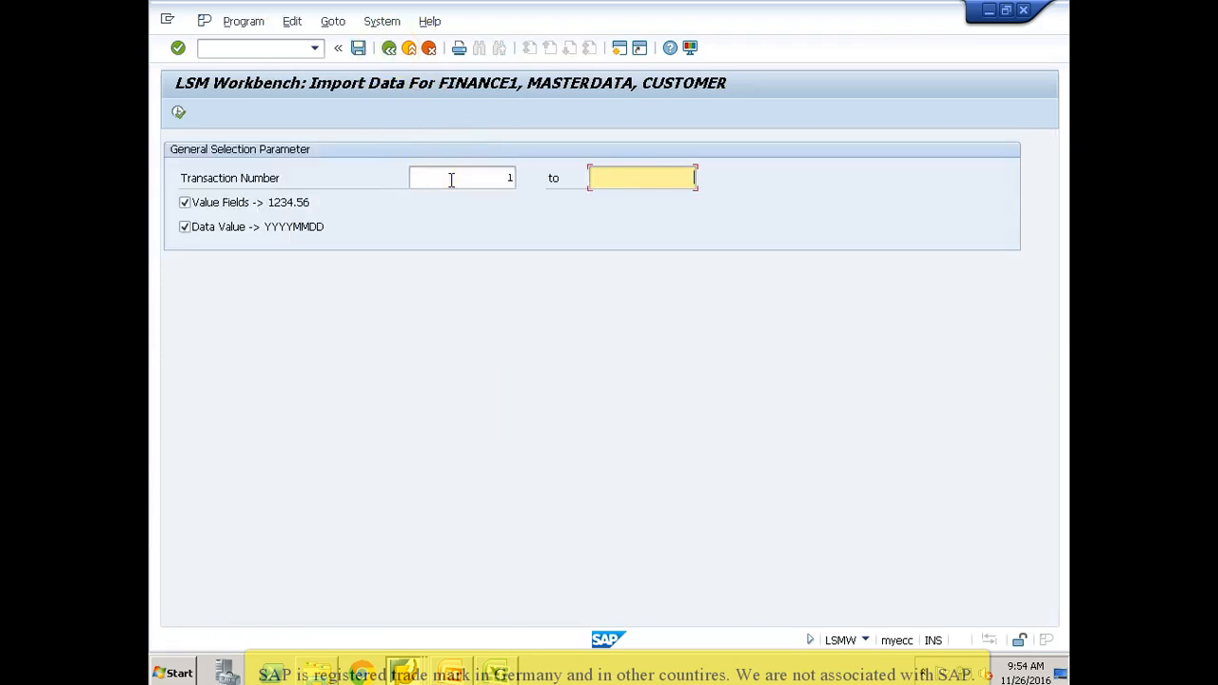
{"action": "type", "text": "2"}
{"action": "left_click", "coordinate": [180, 116]}
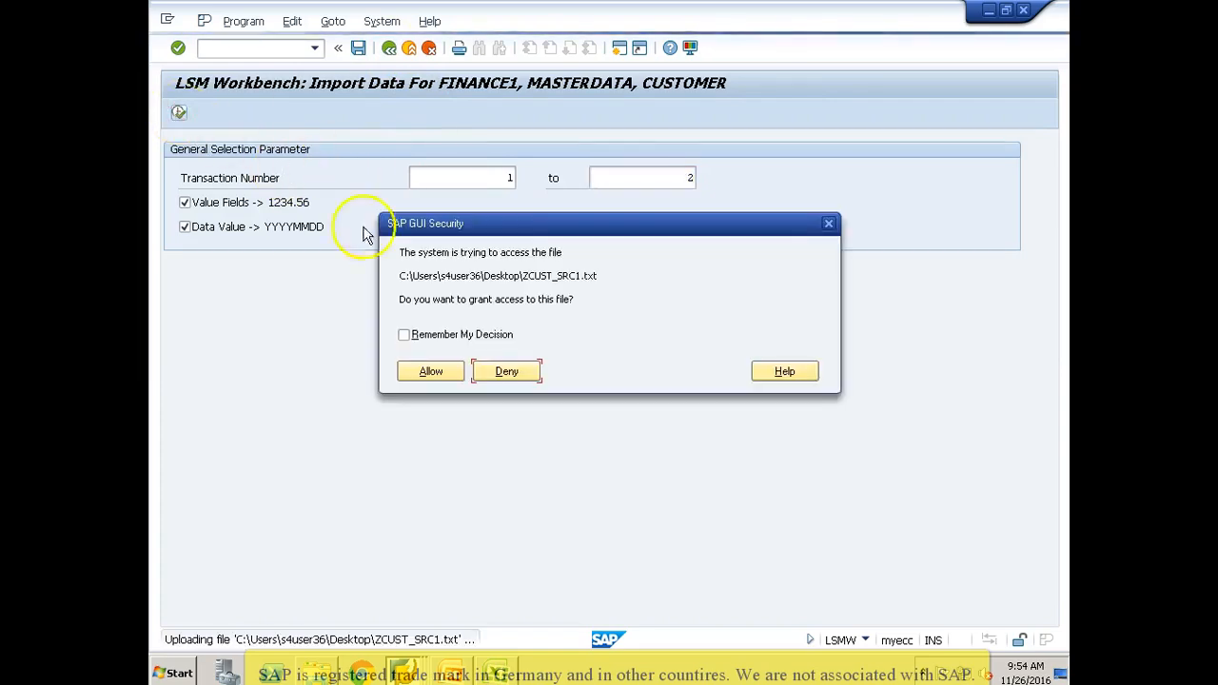
{"action": "left_click", "coordinate": [429, 371]}
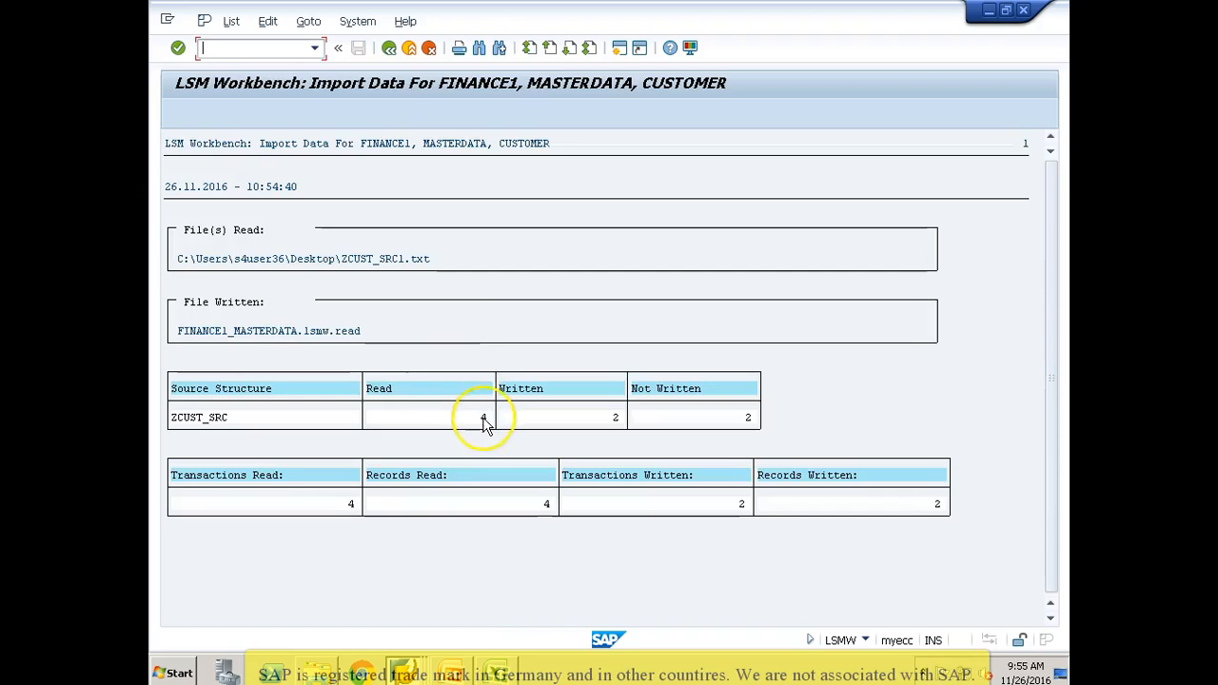
{"action": "left_click", "coordinate": [484, 419]}
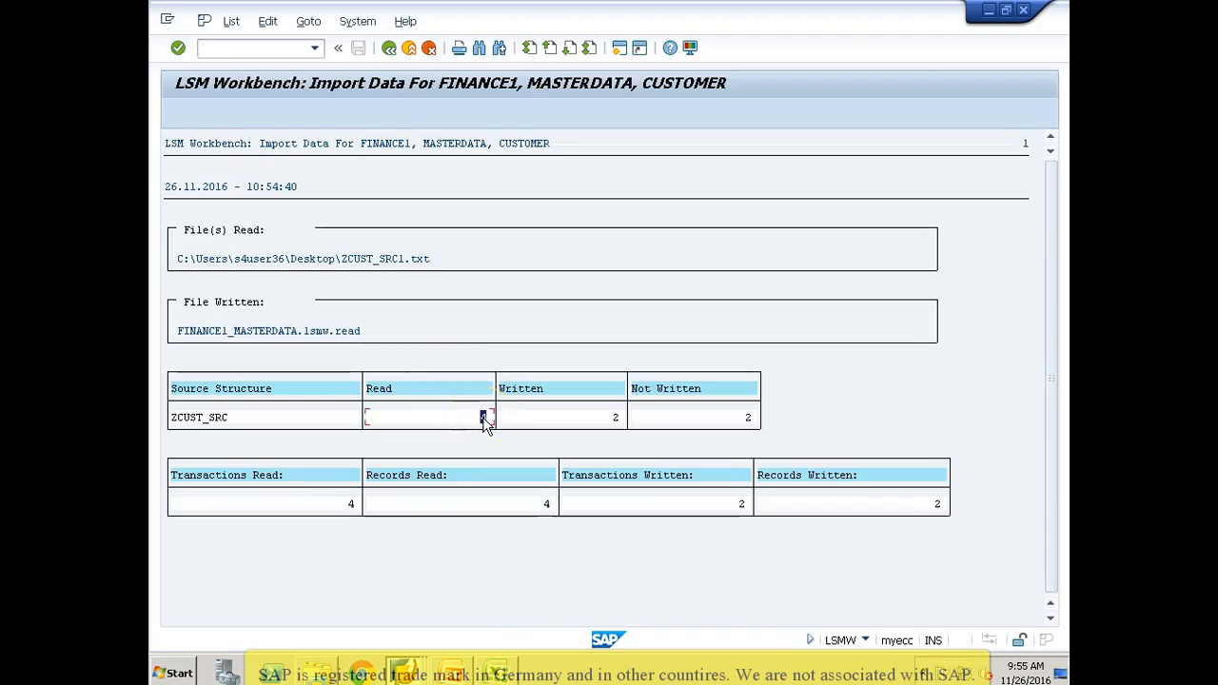
{"action": "left_click", "coordinate": [615, 420]}
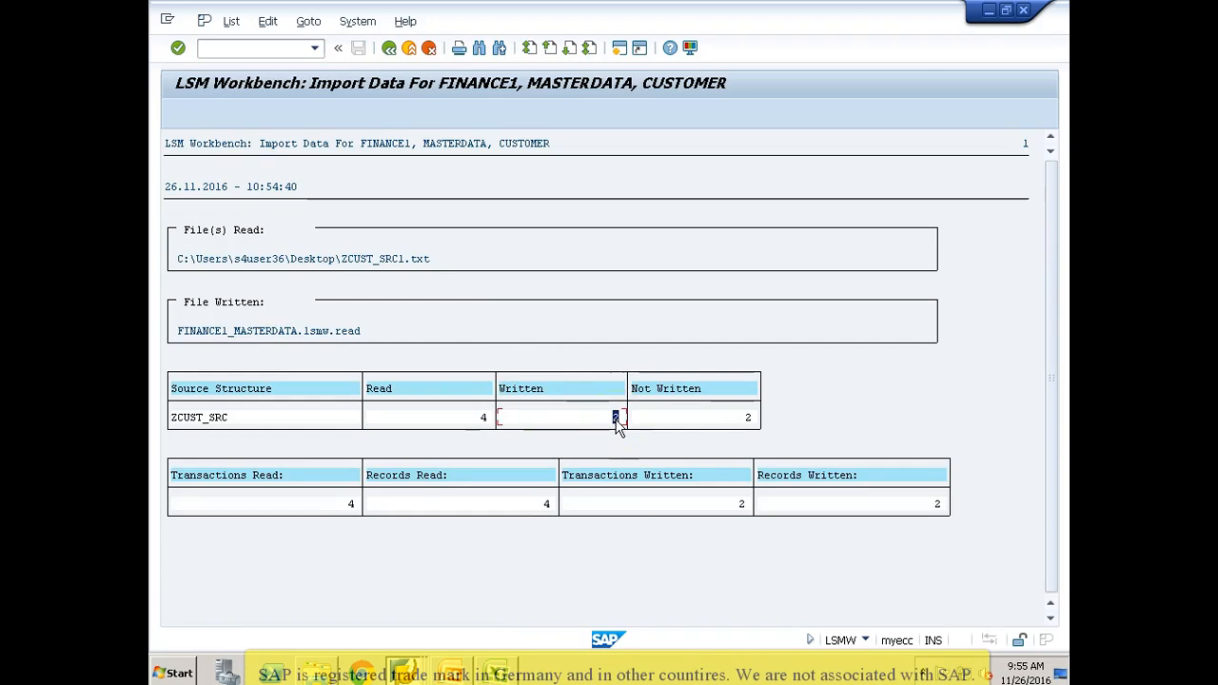
{"action": "left_click", "coordinate": [748, 419]}
{"action": "left_click", "coordinate": [388, 48]}
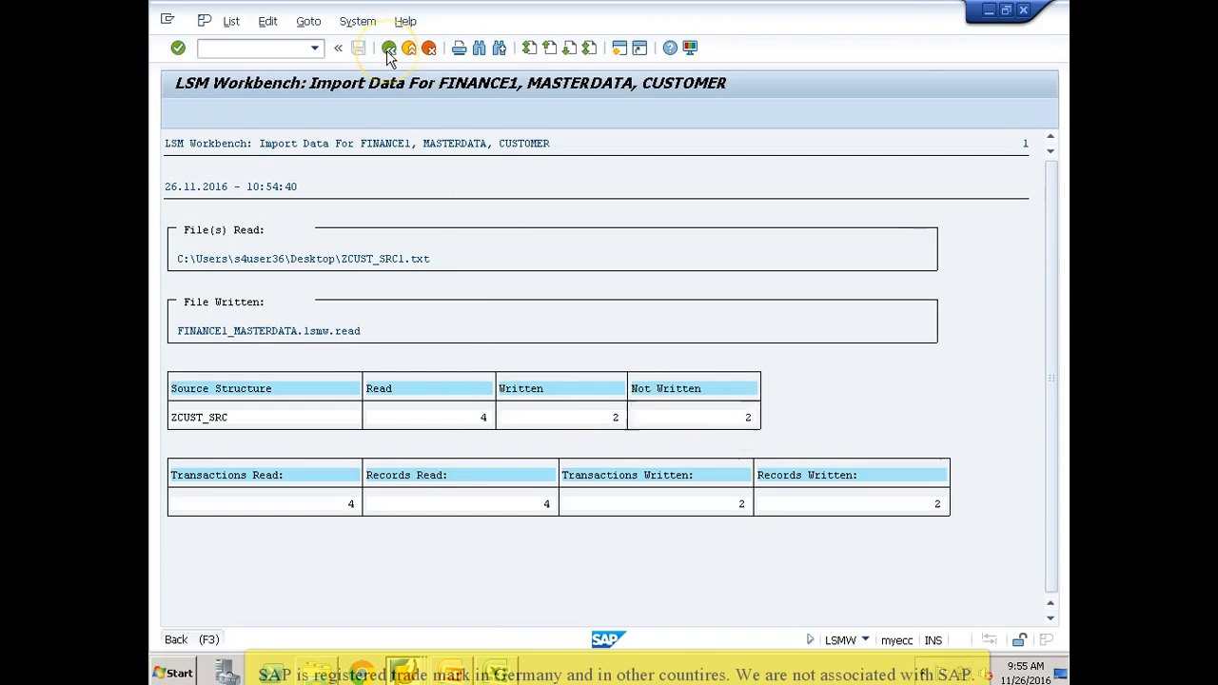
Step: Clear the transaction number range, import all records from ZCUST_SRC1.txt with file access allowed, and return to the process steps
{"action": "key", "text": "Delete"}
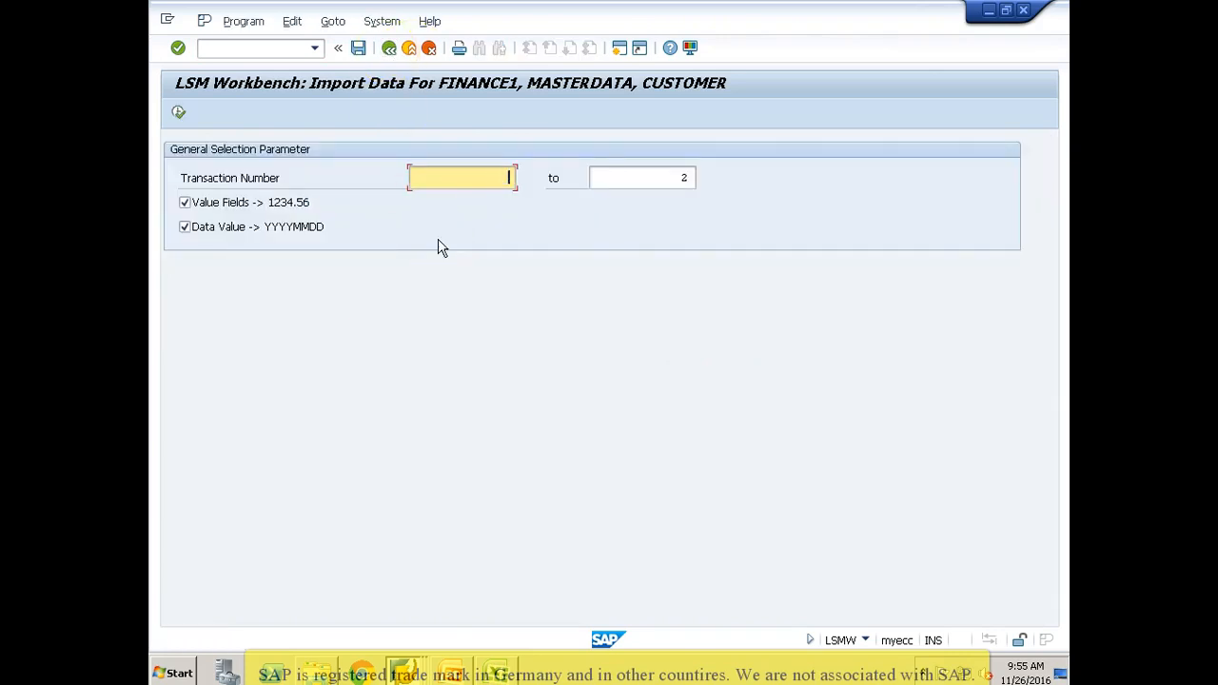
{"action": "key", "text": "Tab"}
{"action": "key", "text": "Delete"}
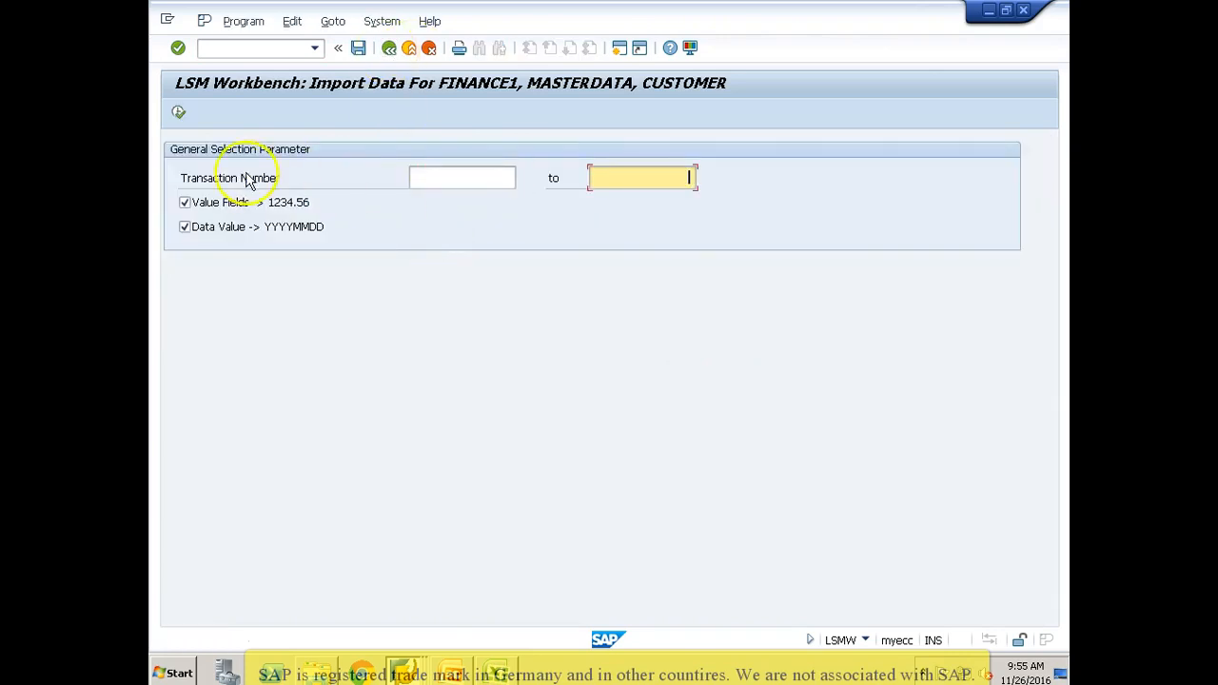
{"action": "left_click", "coordinate": [178, 112]}
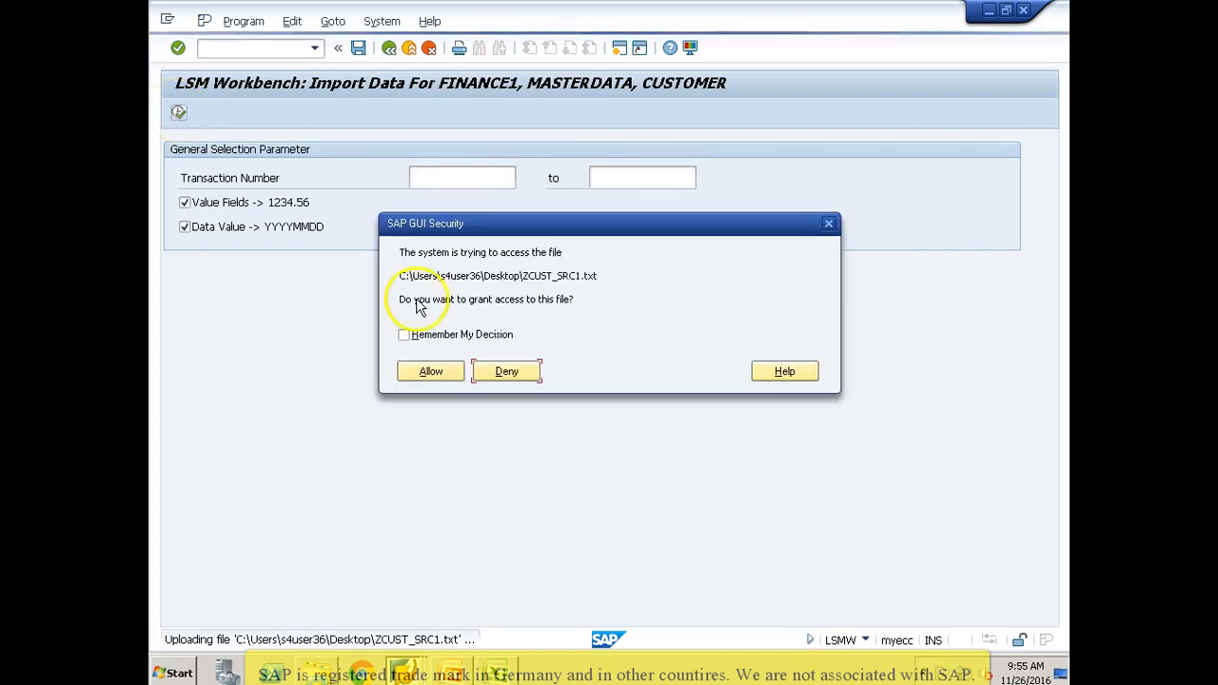
{"action": "left_click", "coordinate": [430, 373]}
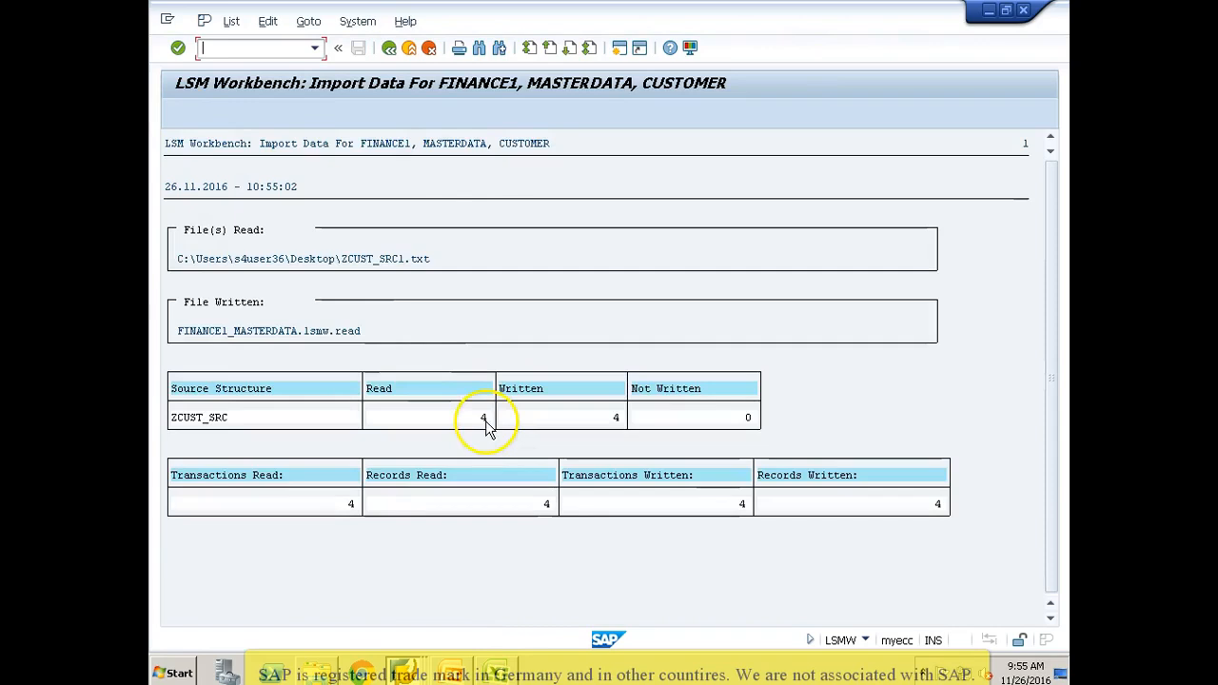
{"action": "left_click", "coordinate": [389, 47]}
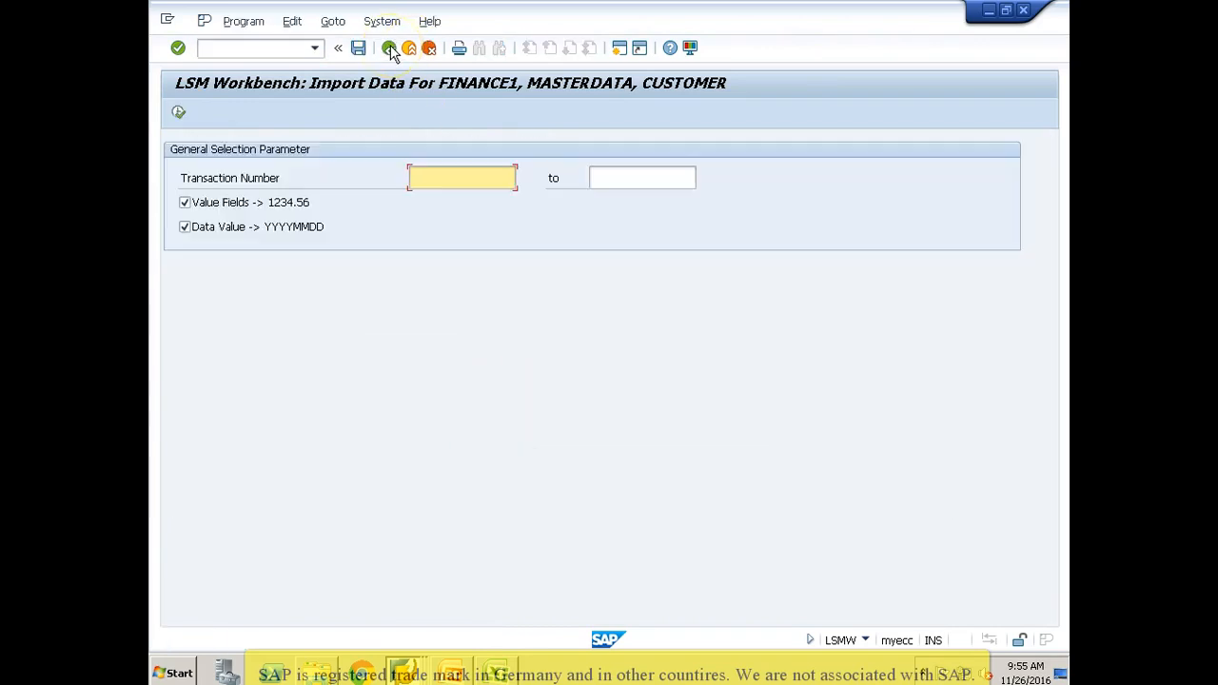
{"action": "left_click", "coordinate": [389, 48]}
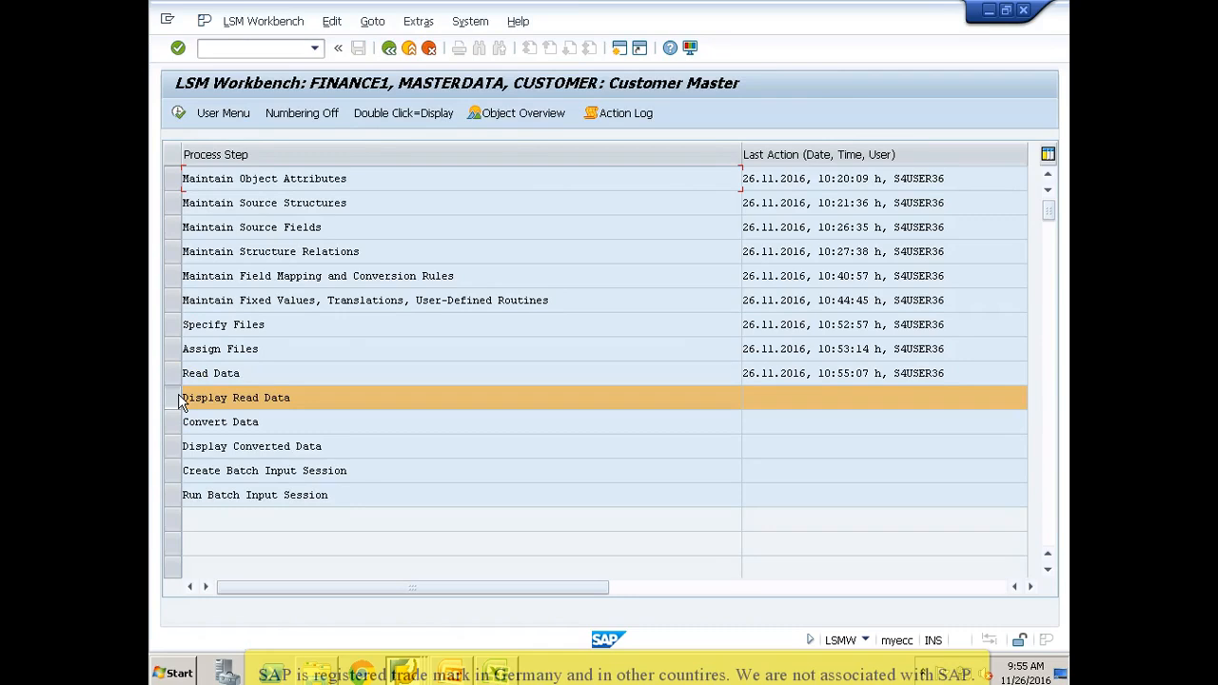
Step: Run Display Read Data for FINANCE1_MASTERDATA.lsmw.read with the default line range
{"action": "left_click", "coordinate": [187, 219]}
{"action": "left_click", "coordinate": [177, 114]}
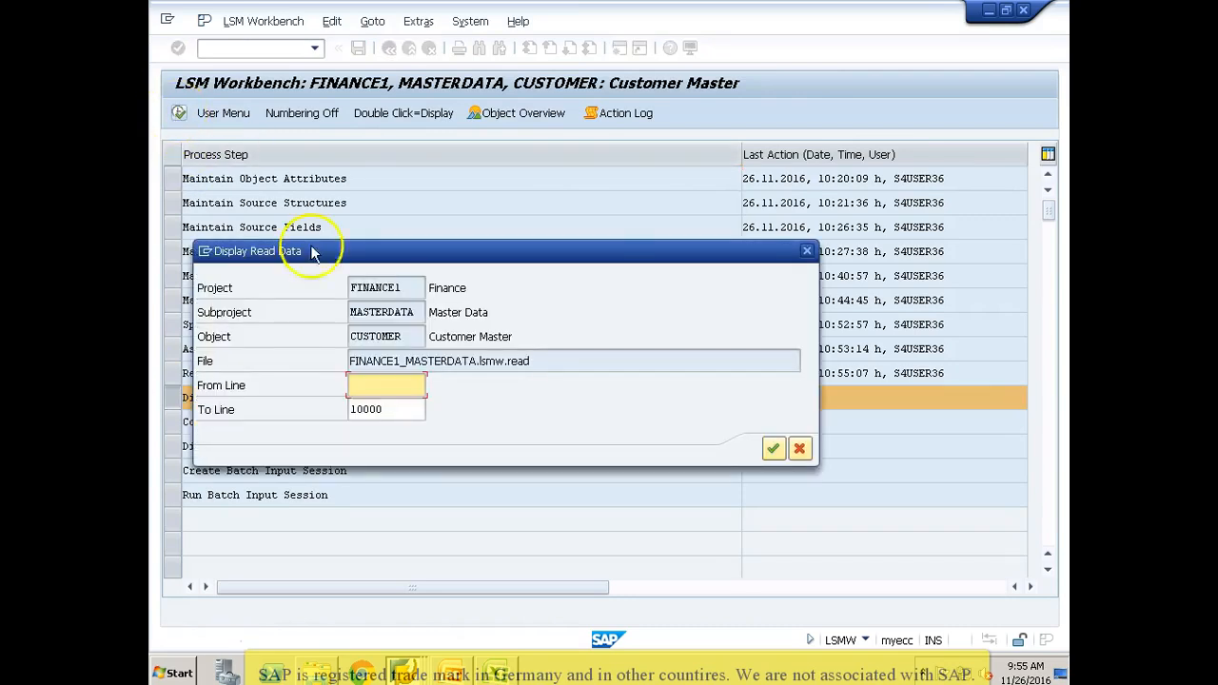
{"action": "key", "text": "Return"}
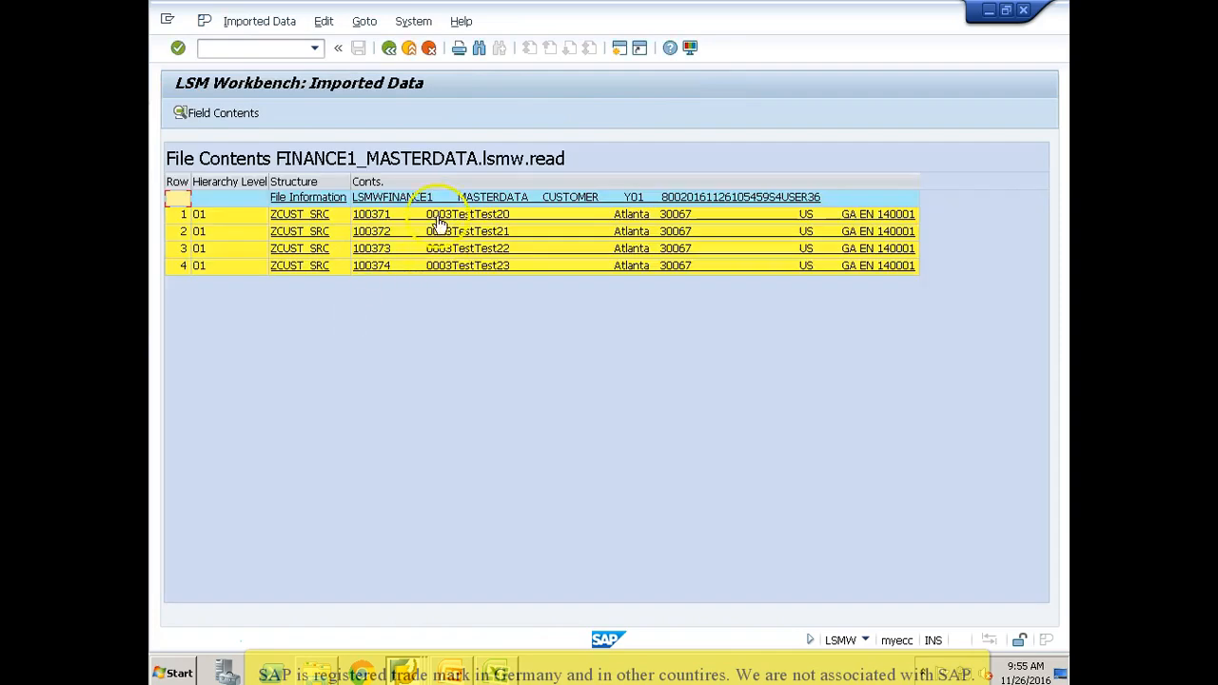
Step: Open the first imported ZCUST_SRC record and examine its field values from Customer and Company Code through ZWELS
{"action": "left_click", "coordinate": [438, 219]}
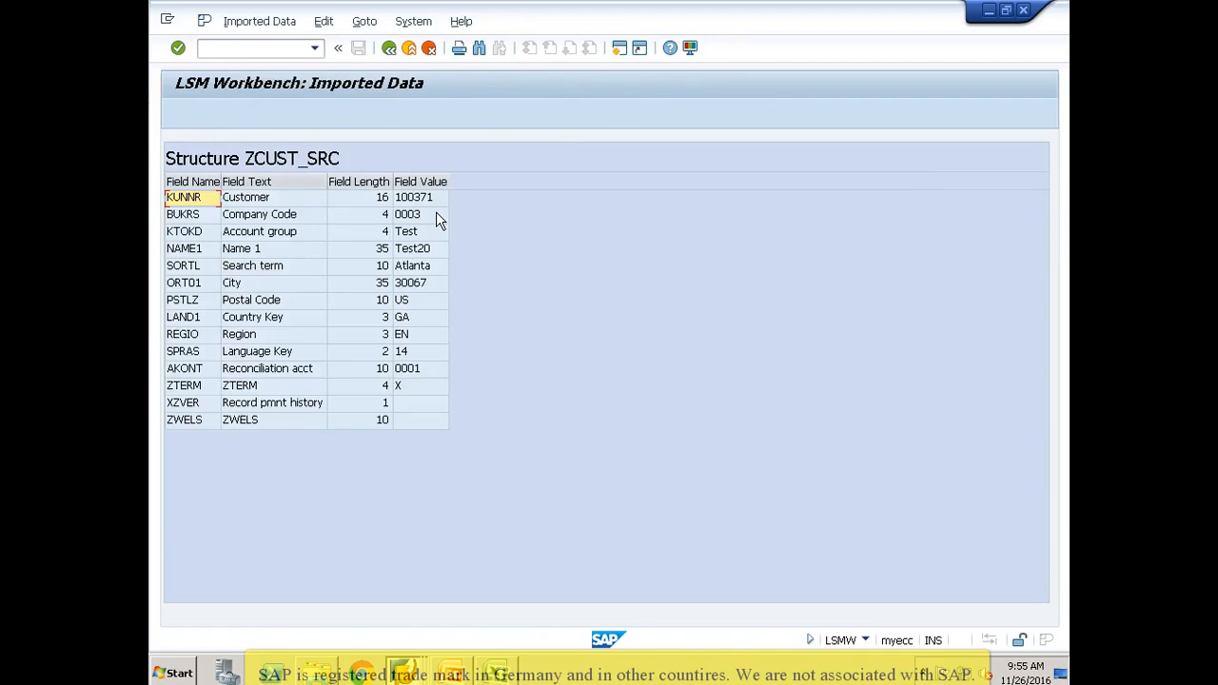
{"action": "left_click", "coordinate": [413, 203]}
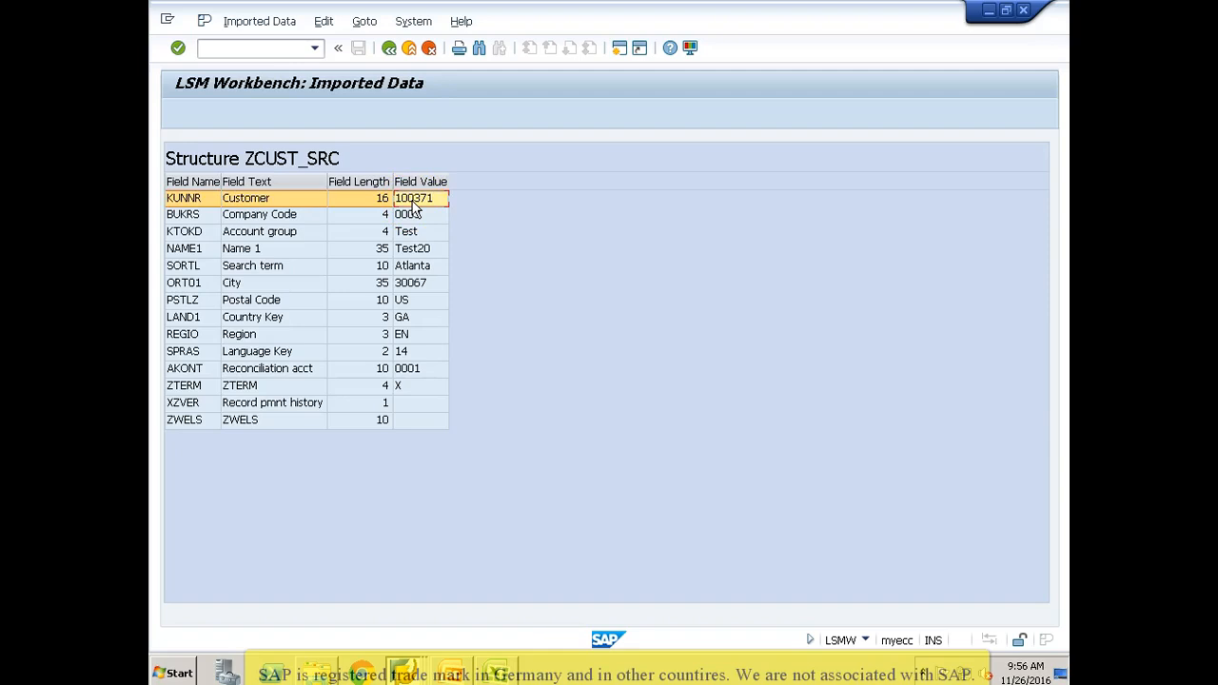
{"action": "left_click", "coordinate": [407, 219]}
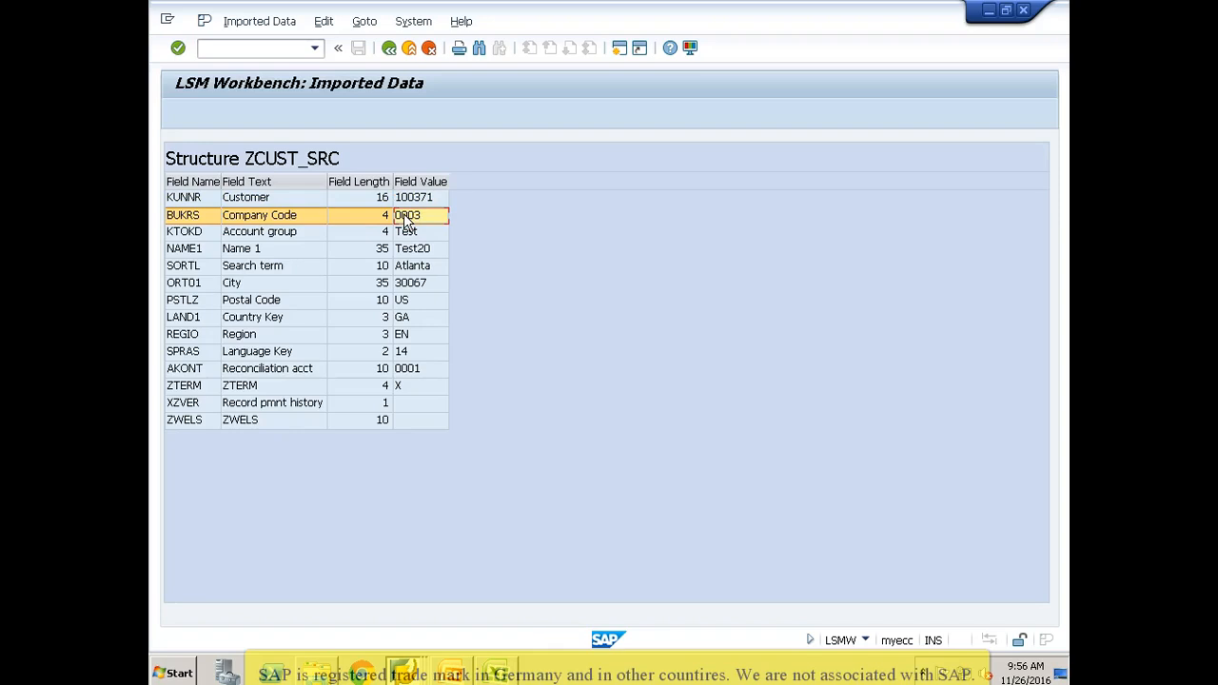
{"action": "left_click", "coordinate": [286, 217]}
{"action": "left_click", "coordinate": [251, 422]}
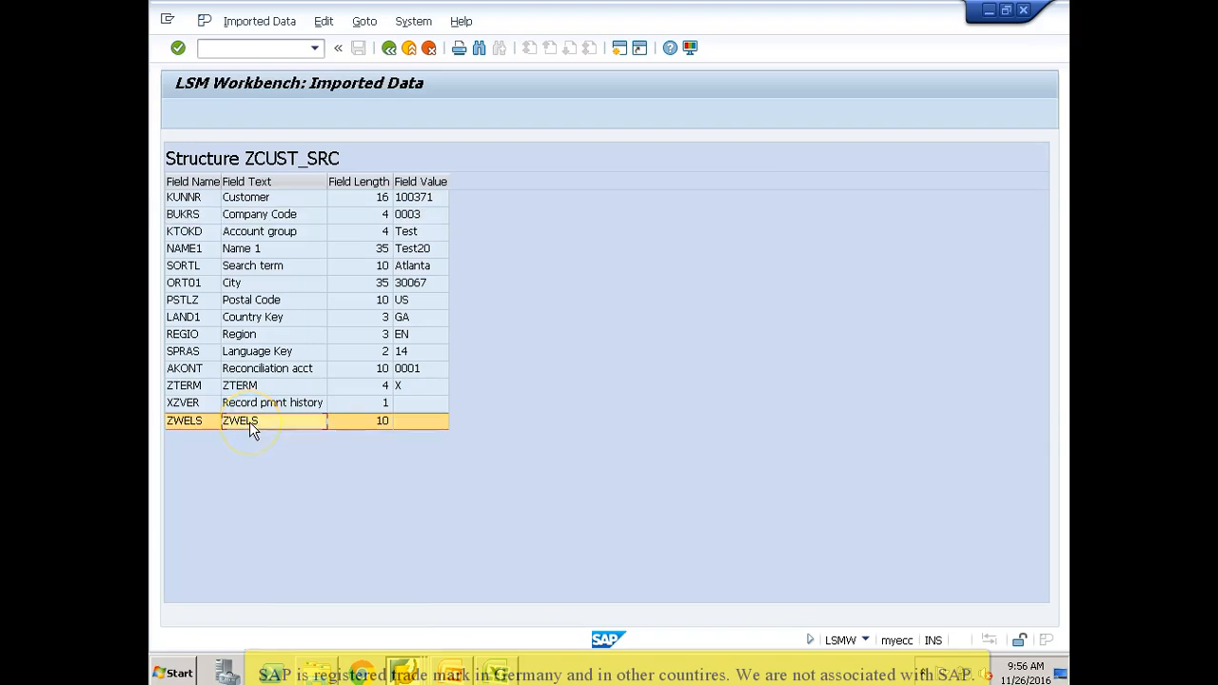
Step: In Maintain Source Fields, delete the BUKRS and ZWELS fields from structure ZCUST_SRC, save, and return to the process steps
{"action": "left_click", "coordinate": [390, 50]}
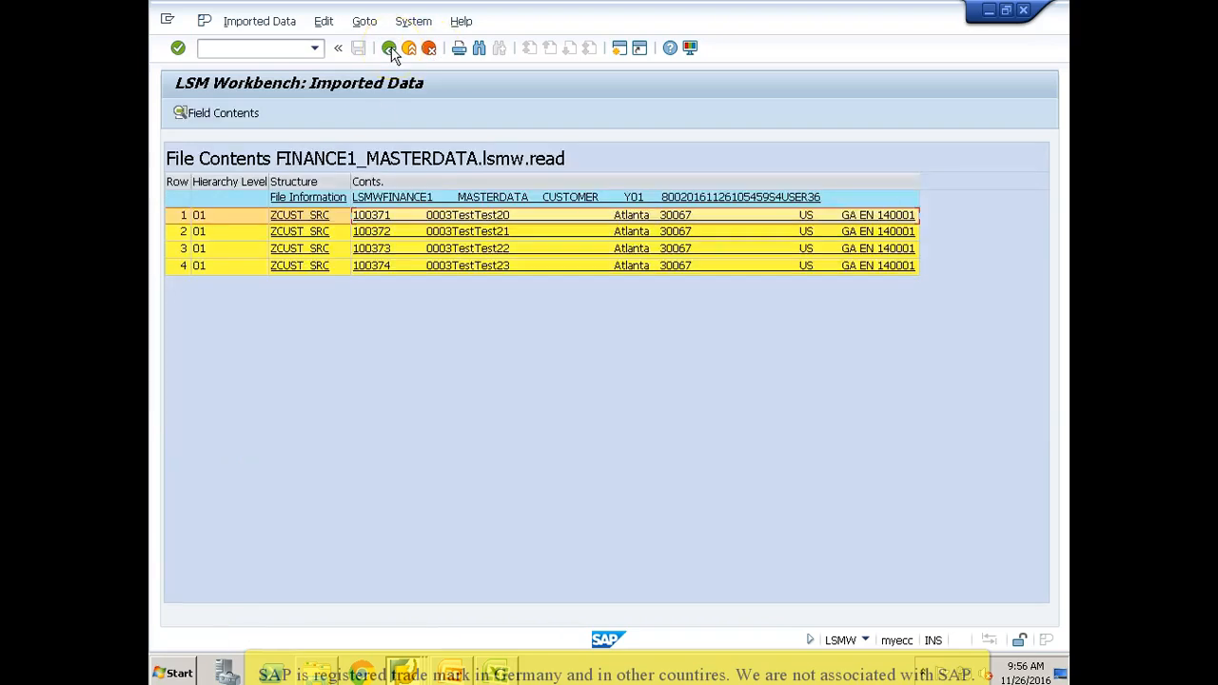
{"action": "left_click", "coordinate": [390, 49]}
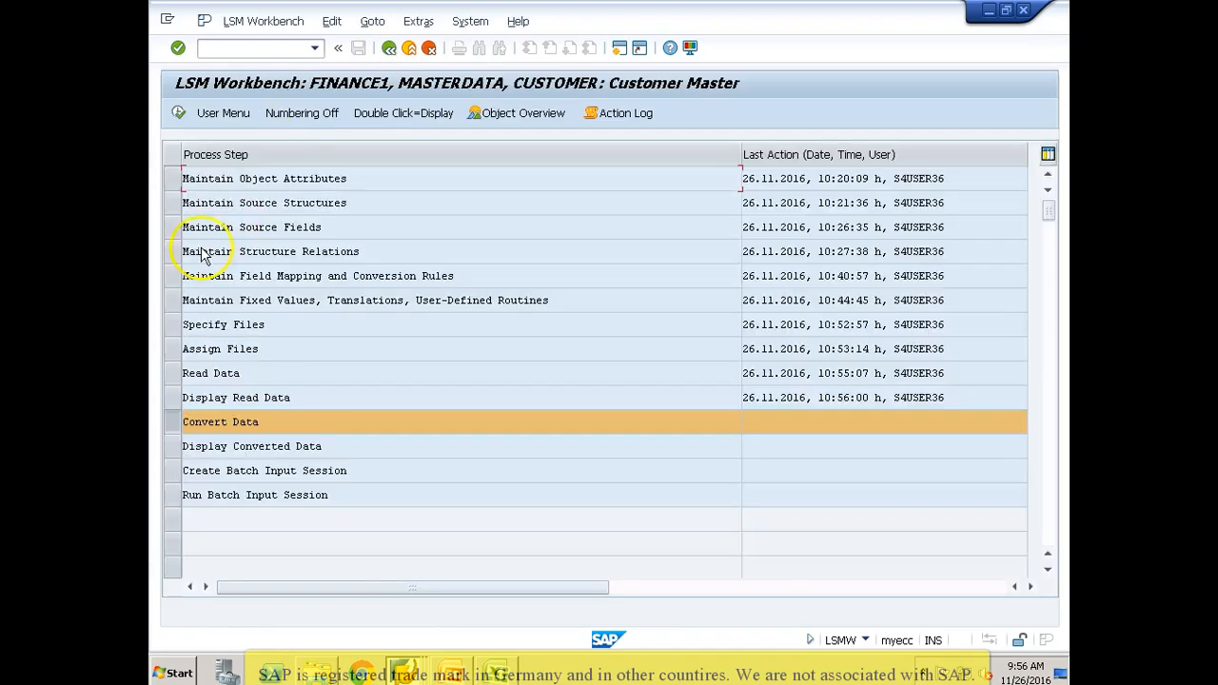
{"action": "left_click", "coordinate": [172, 226]}
{"action": "left_click", "coordinate": [178, 114]}
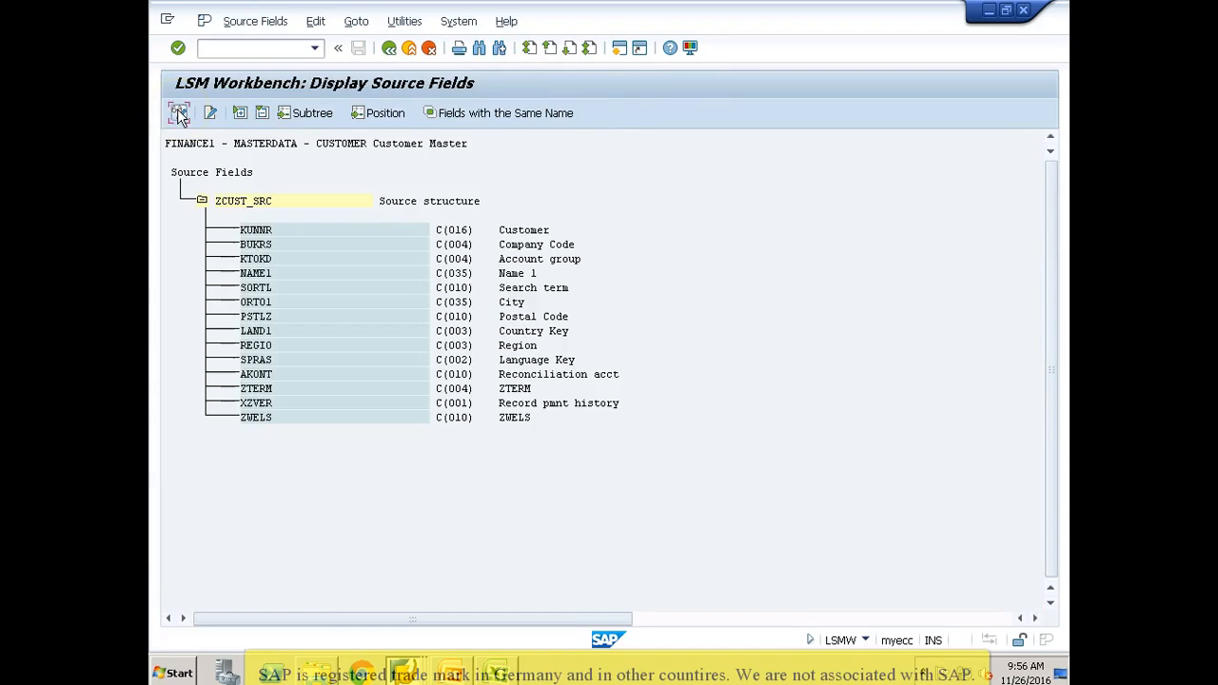
{"action": "left_click", "coordinate": [179, 114]}
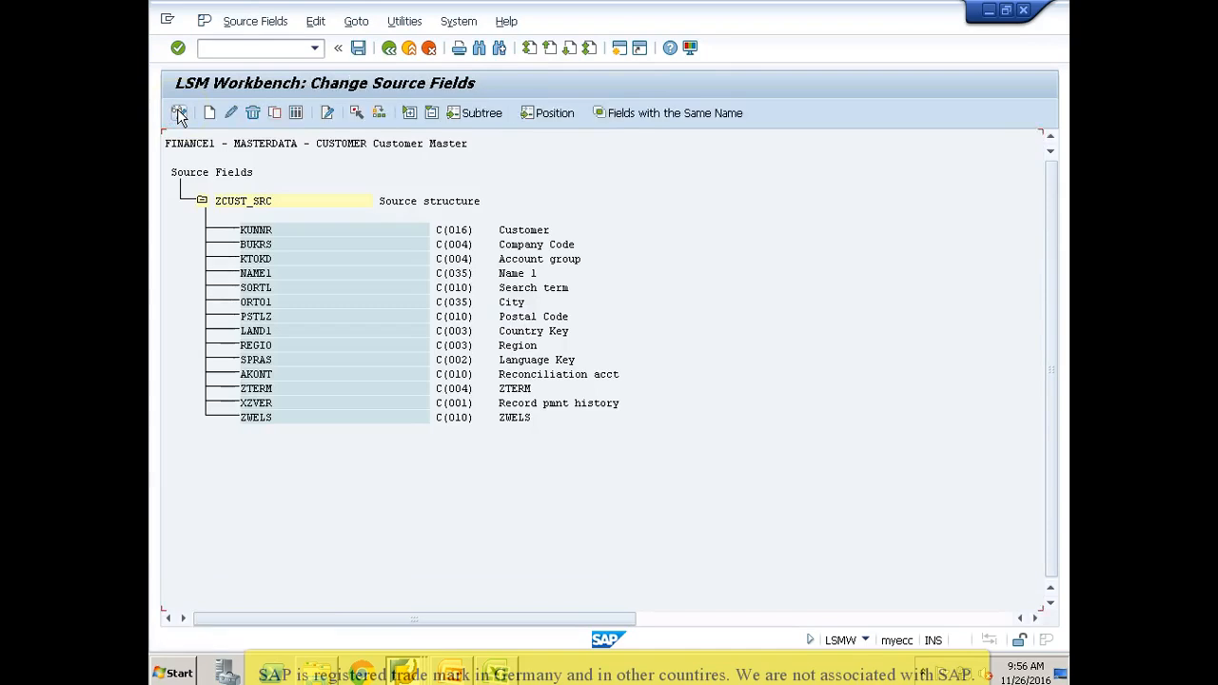
{"action": "left_click", "coordinate": [273, 244]}
{"action": "left_click", "coordinate": [253, 113]}
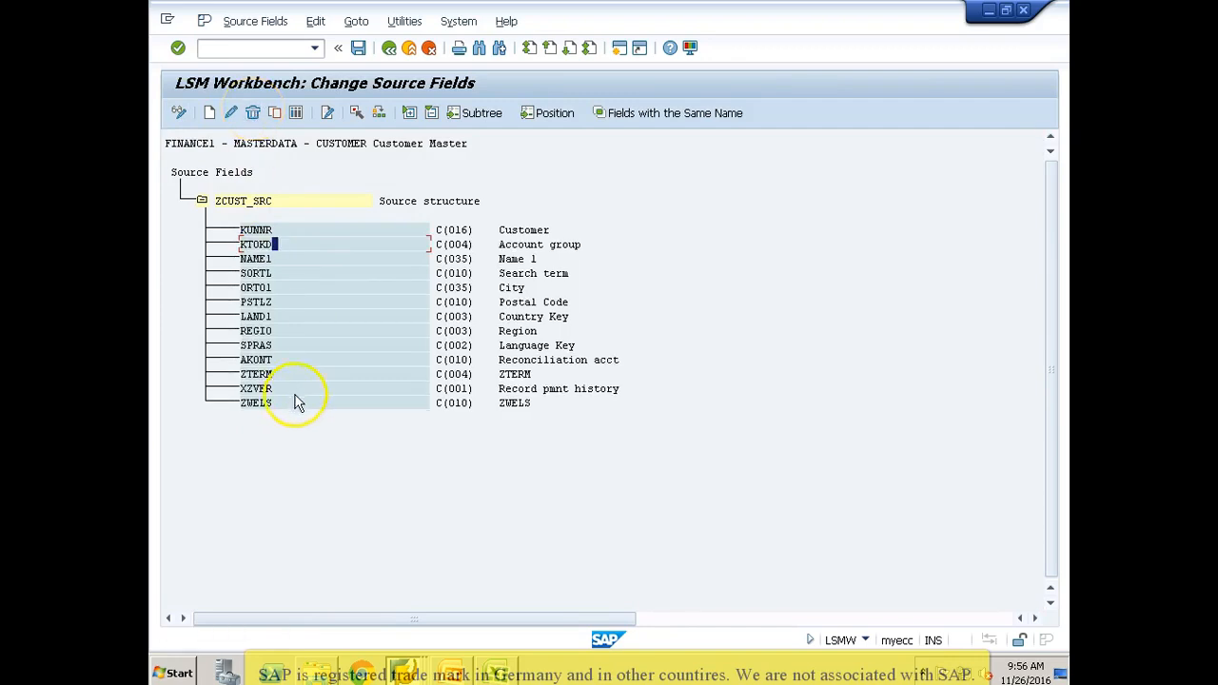
{"action": "left_click", "coordinate": [289, 403]}
{"action": "left_click", "coordinate": [253, 113]}
{"action": "left_click", "coordinate": [360, 50]}
{"action": "left_click", "coordinate": [388, 49]}
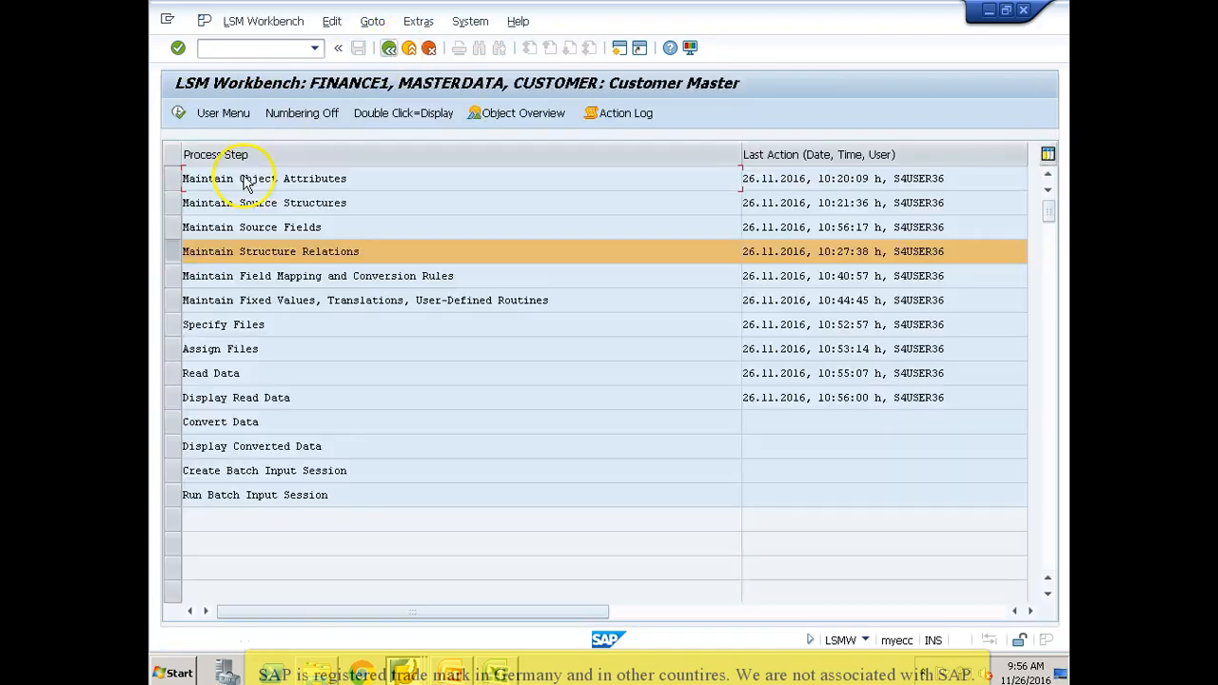
Step: Review the field mapping and conversion rules of ZCUST1 from KUNNR through ZWELS, including the Company Code rule
{"action": "left_click", "coordinate": [174, 276]}
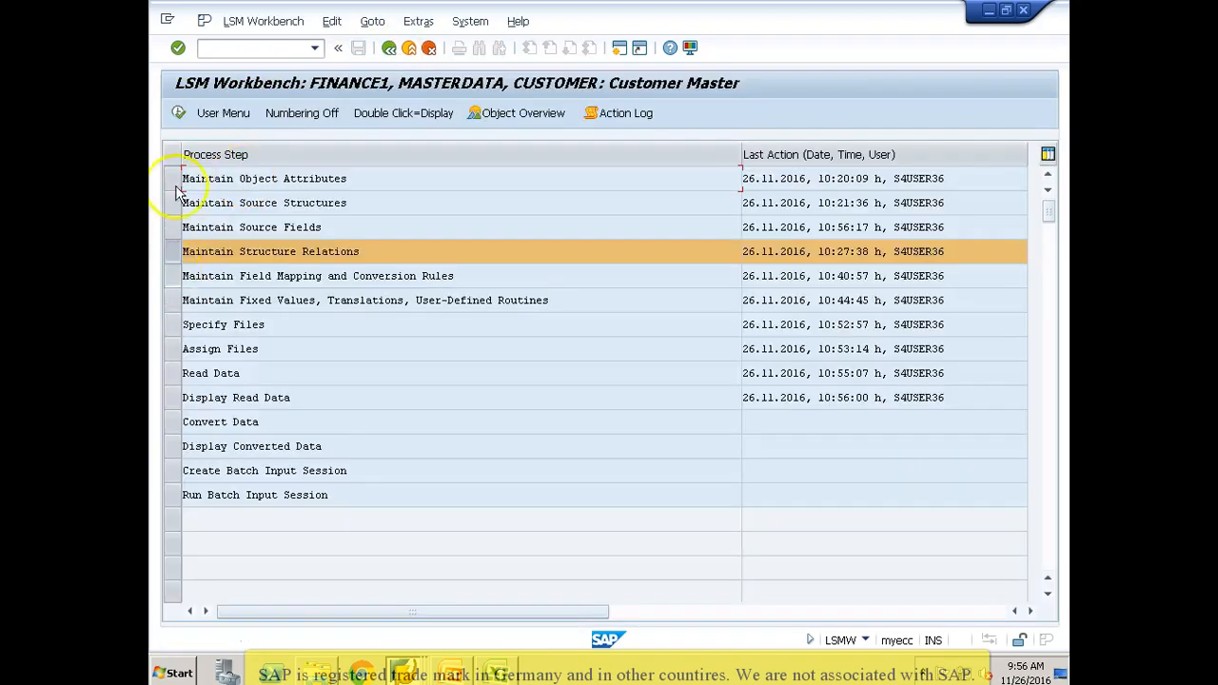
{"action": "left_click", "coordinate": [178, 113]}
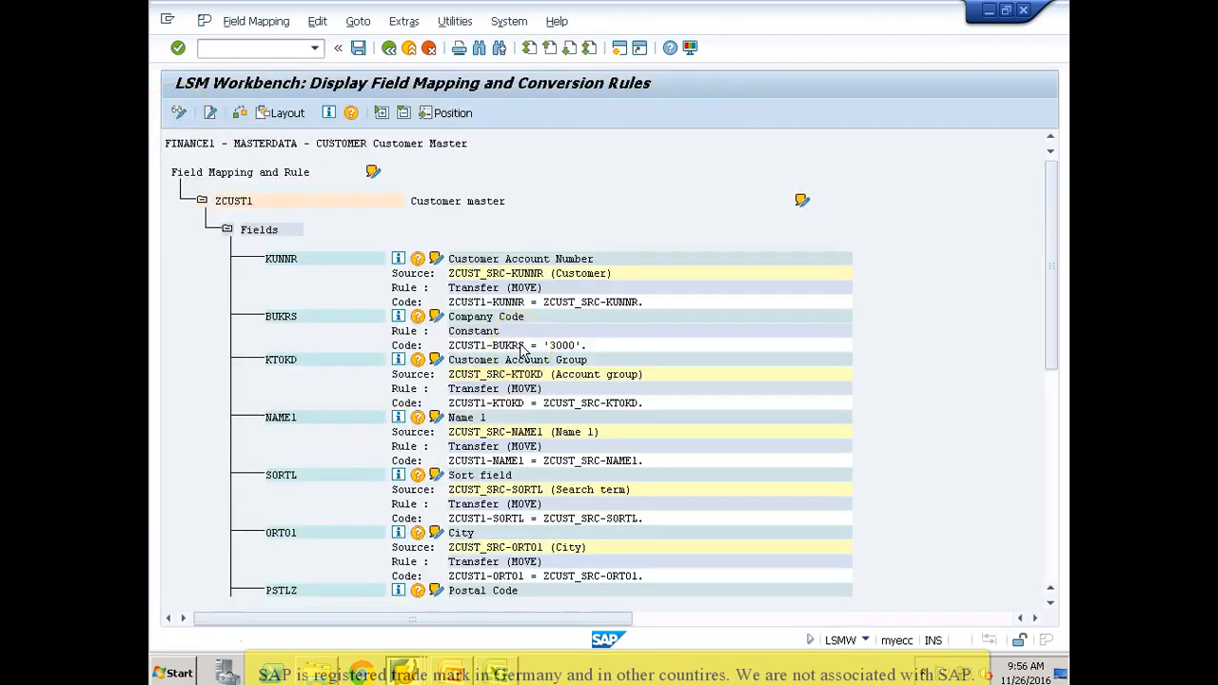
{"action": "scroll", "coordinate": [520, 352], "scroll_direction": "down", "scroll_amount": 10}
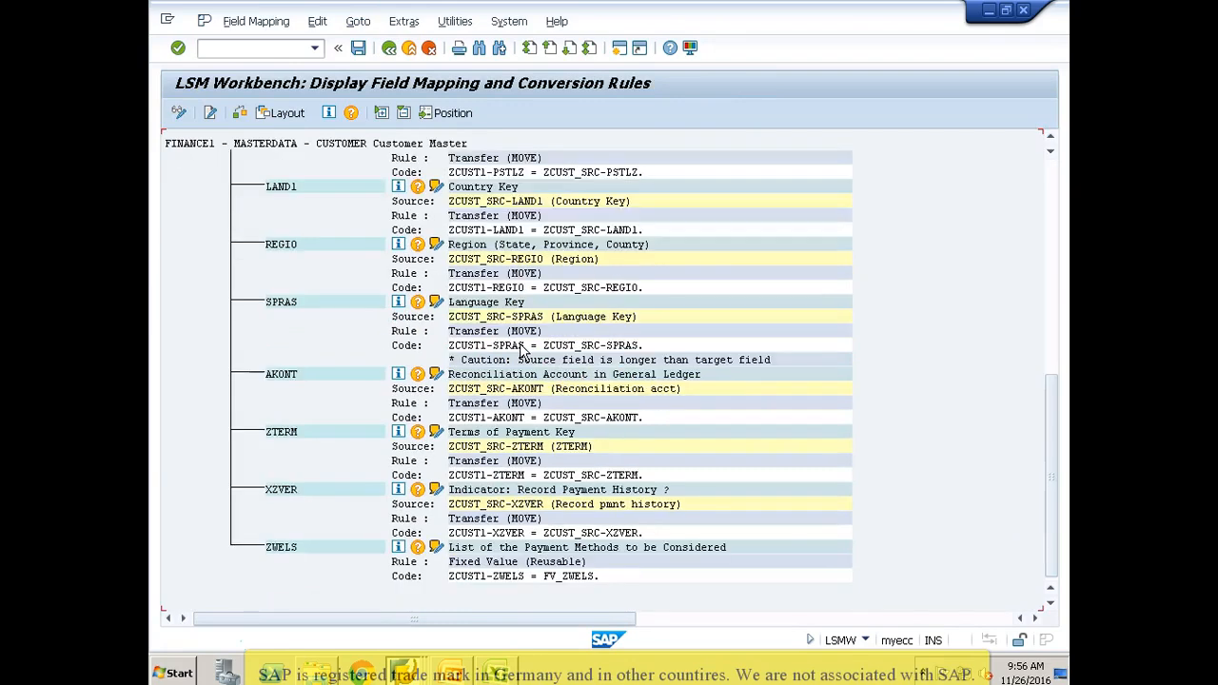
{"action": "left_click", "coordinate": [409, 195]}
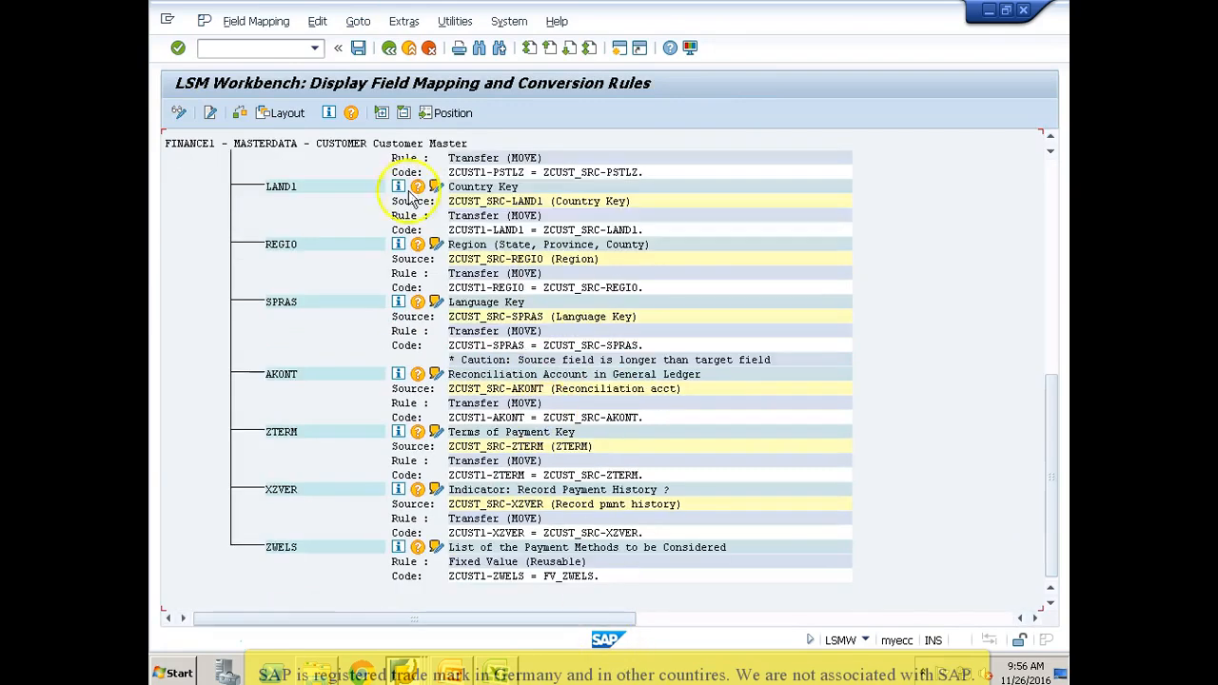
{"action": "left_click", "coordinate": [388, 50]}
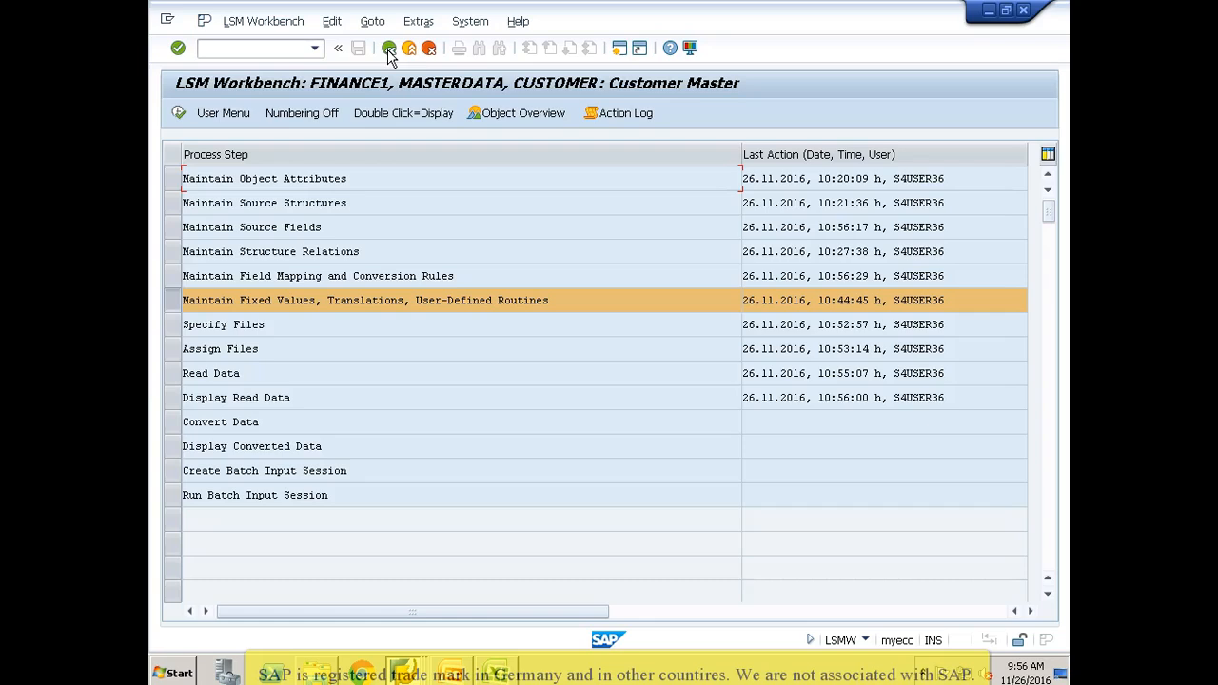
Step: Run Read Data again for all records of ZCUST_SRC1.txt with file access allowed, and return to the process steps
{"action": "left_click", "coordinate": [171, 373]}
{"action": "left_click", "coordinate": [178, 112]}
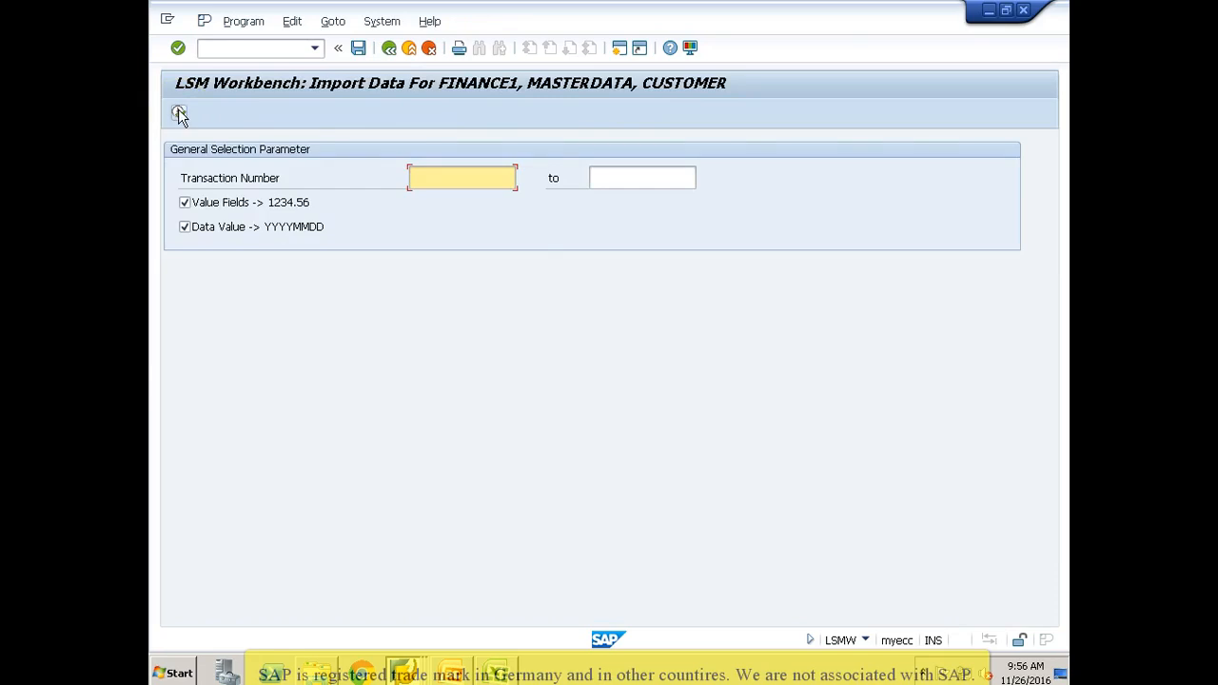
{"action": "left_click", "coordinate": [178, 112]}
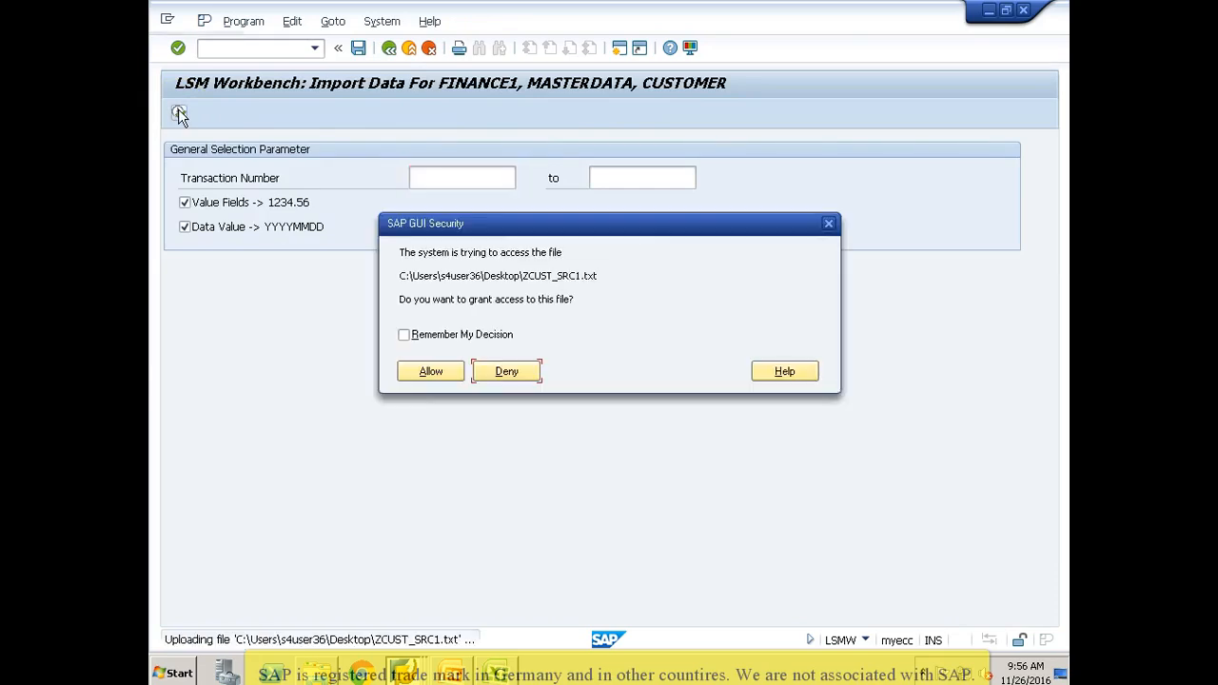
{"action": "left_click", "coordinate": [435, 372]}
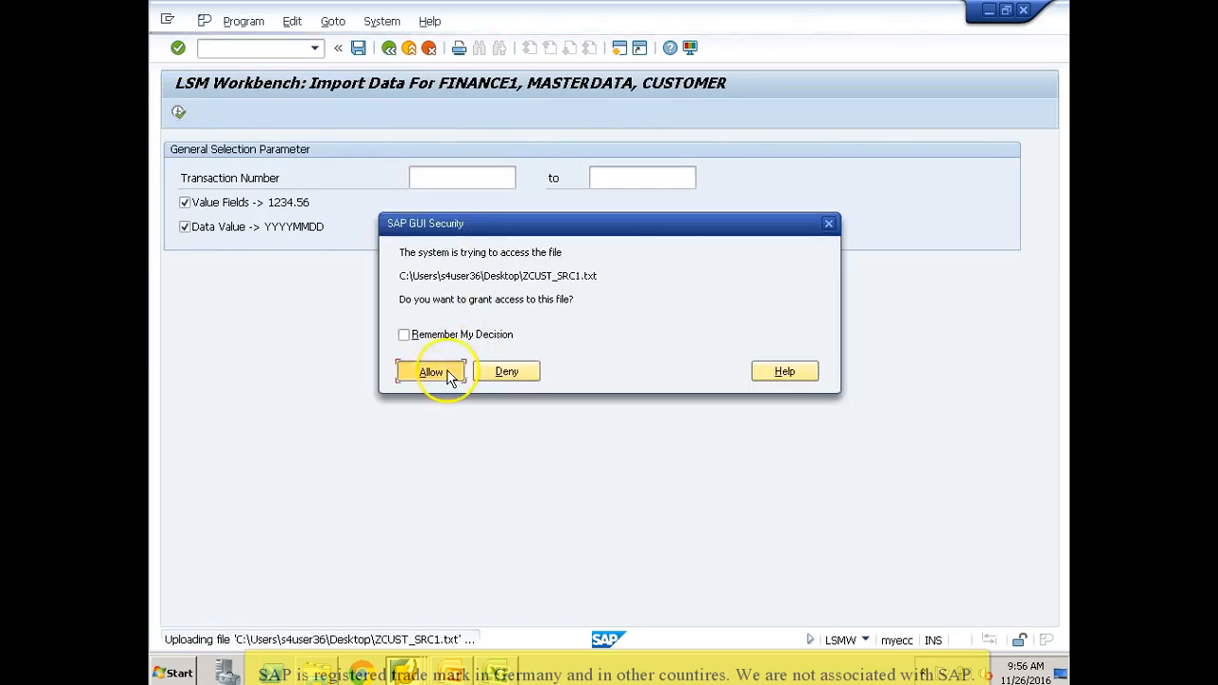
{"action": "left_click", "coordinate": [389, 47]}
{"action": "left_click", "coordinate": [389, 48]}
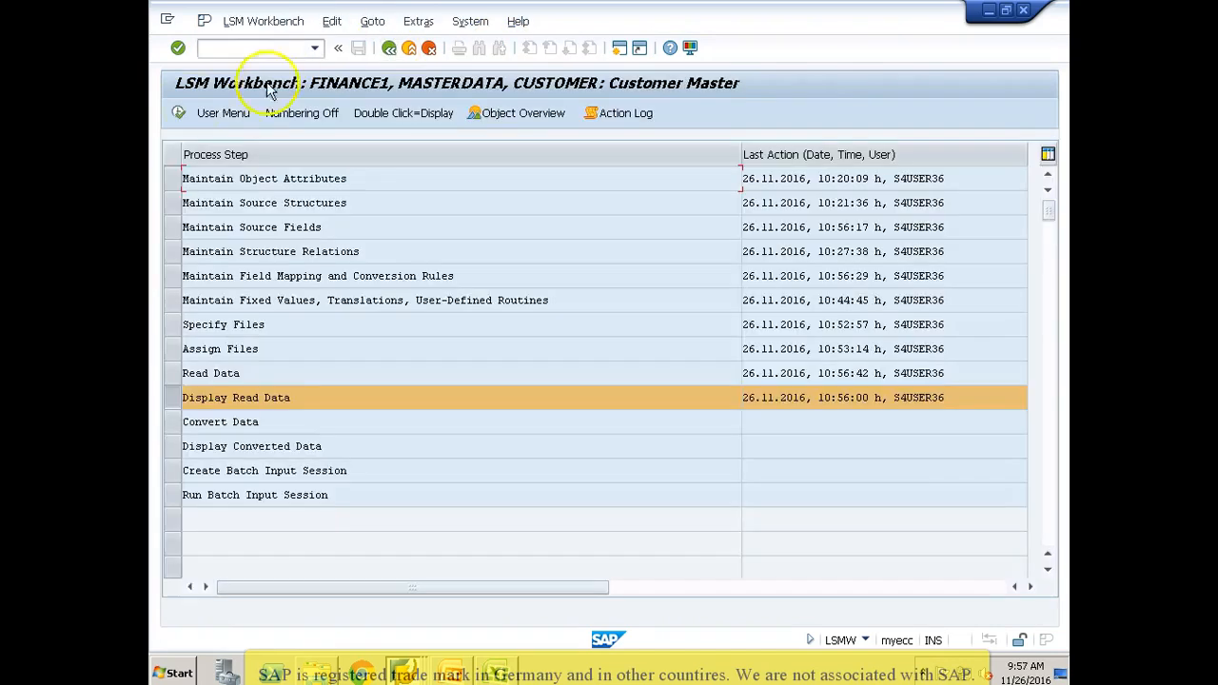
Step: Display the read data with the default line range and examine the first ZCUST_SRC record's field values, including Account group
{"action": "left_click", "coordinate": [177, 113]}
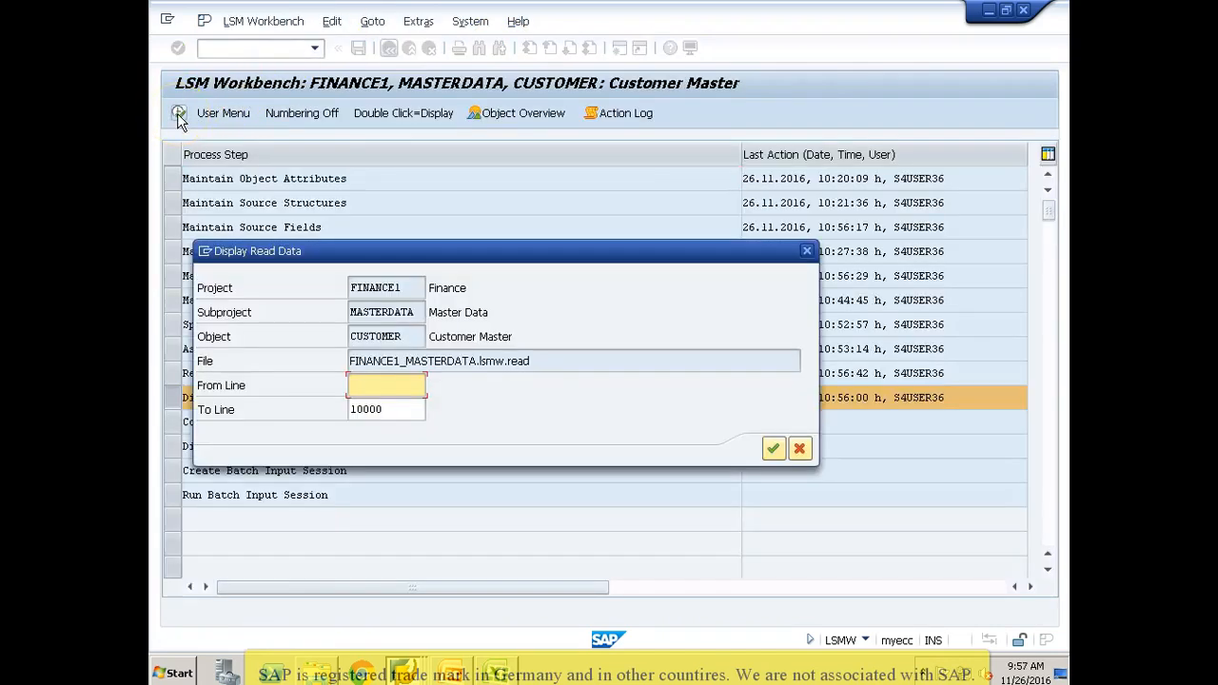
{"action": "key", "text": "Return"}
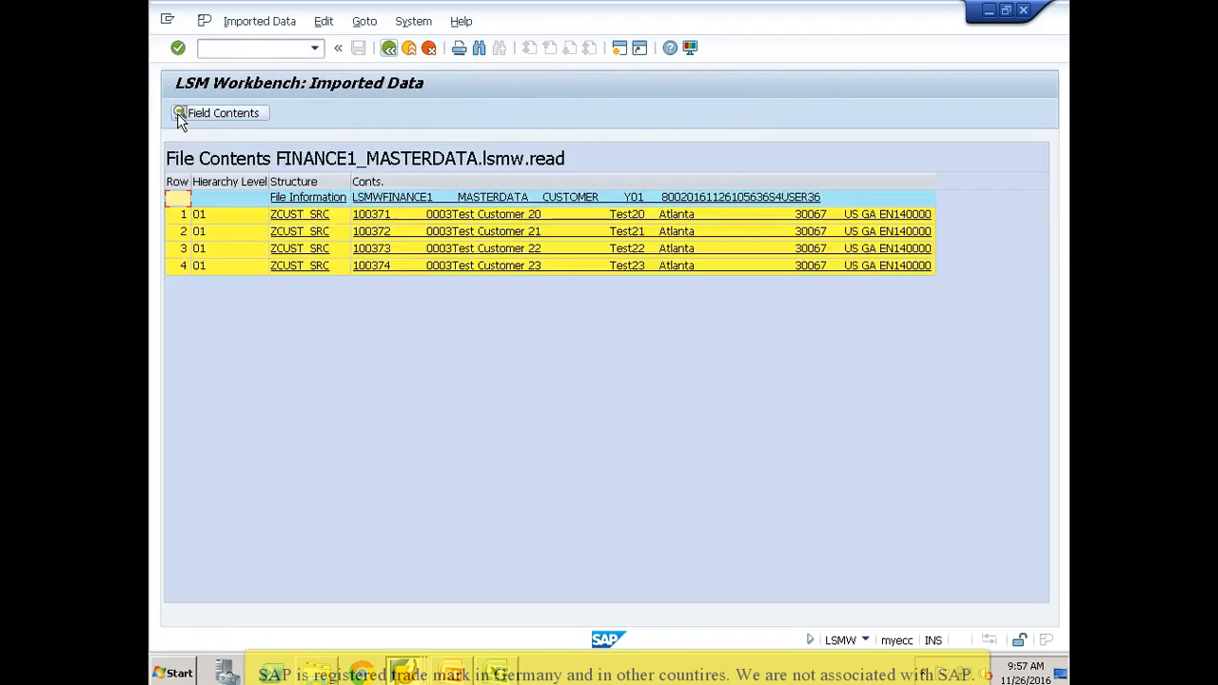
{"action": "double_click", "coordinate": [377, 215]}
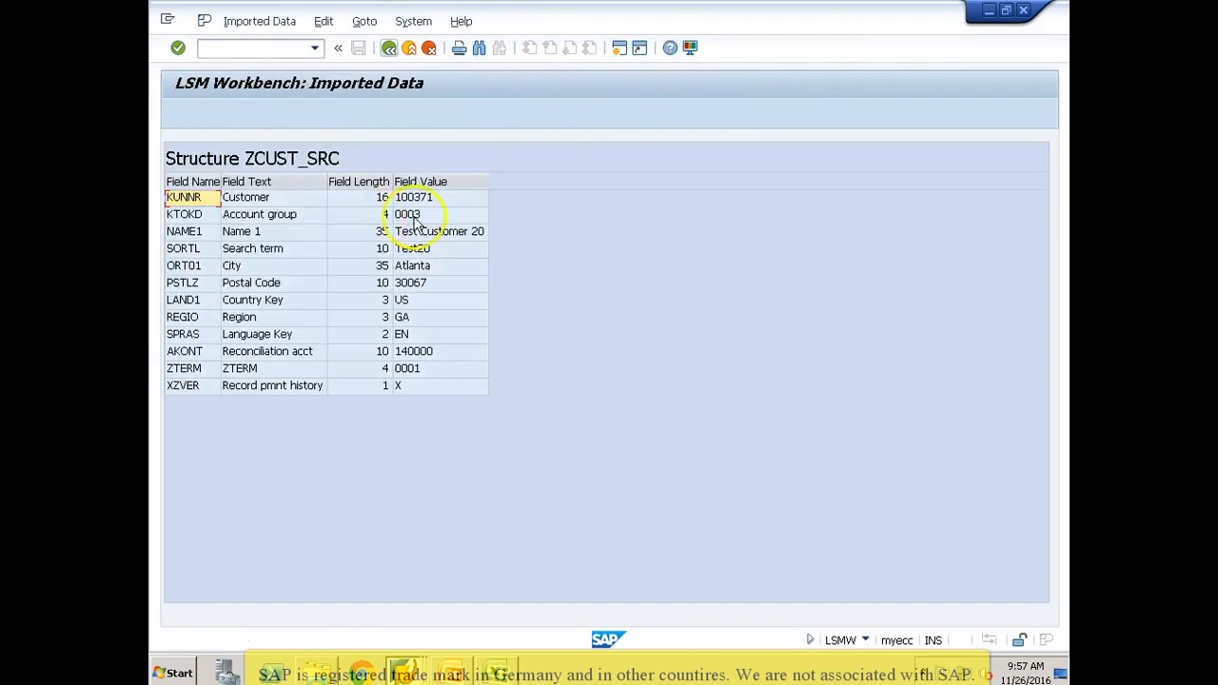
{"action": "left_click", "coordinate": [310, 218]}
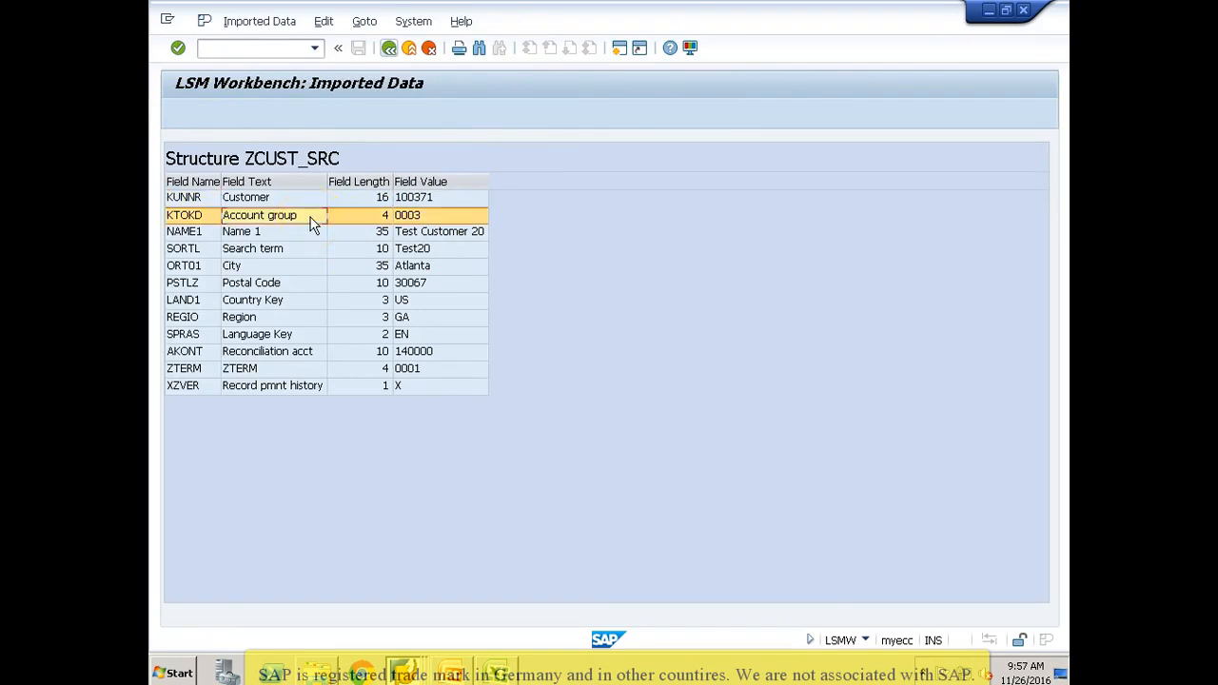
{"action": "left_click", "coordinate": [389, 48]}
{"action": "left_click", "coordinate": [389, 48]}
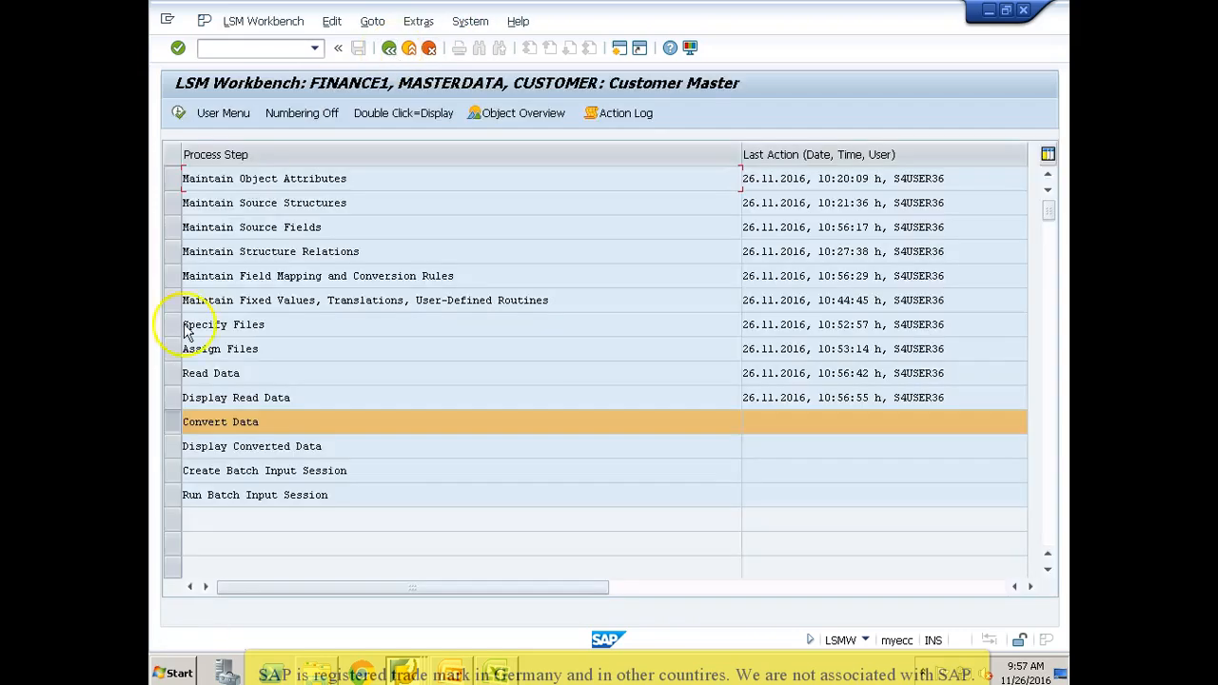
Step: Run Convert Data for all transactions without a number restriction, and return to the process steps
{"action": "left_click", "coordinate": [178, 114]}
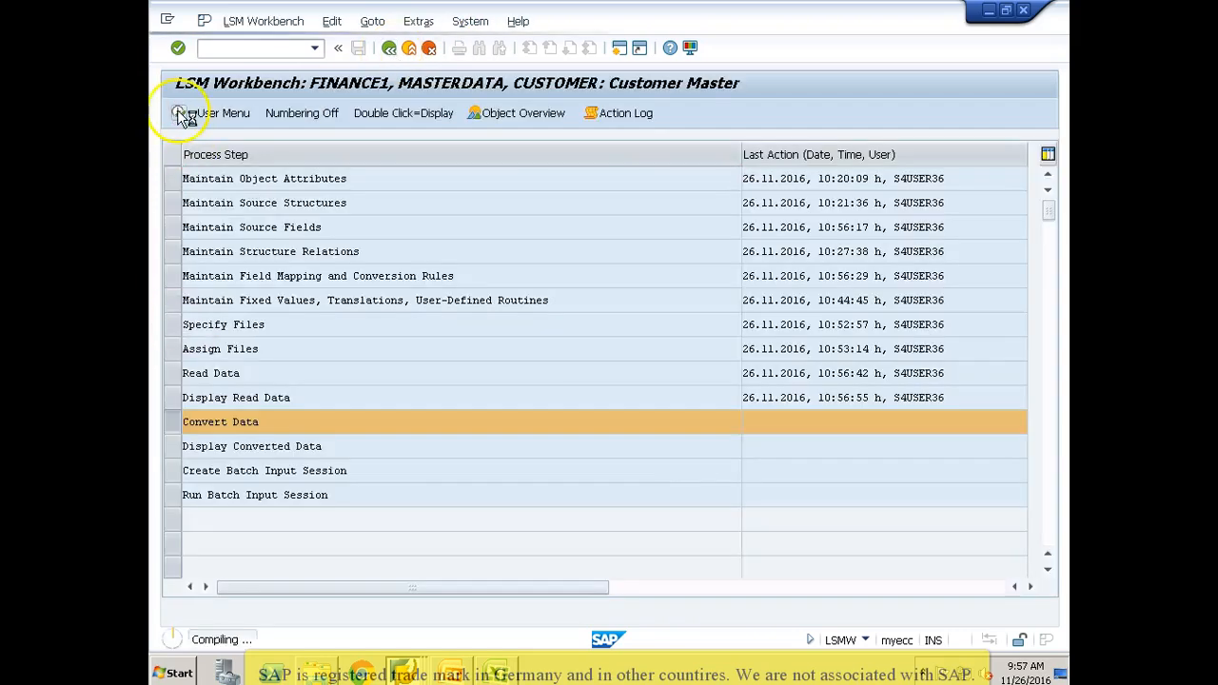
{"action": "left_click", "coordinate": [179, 115]}
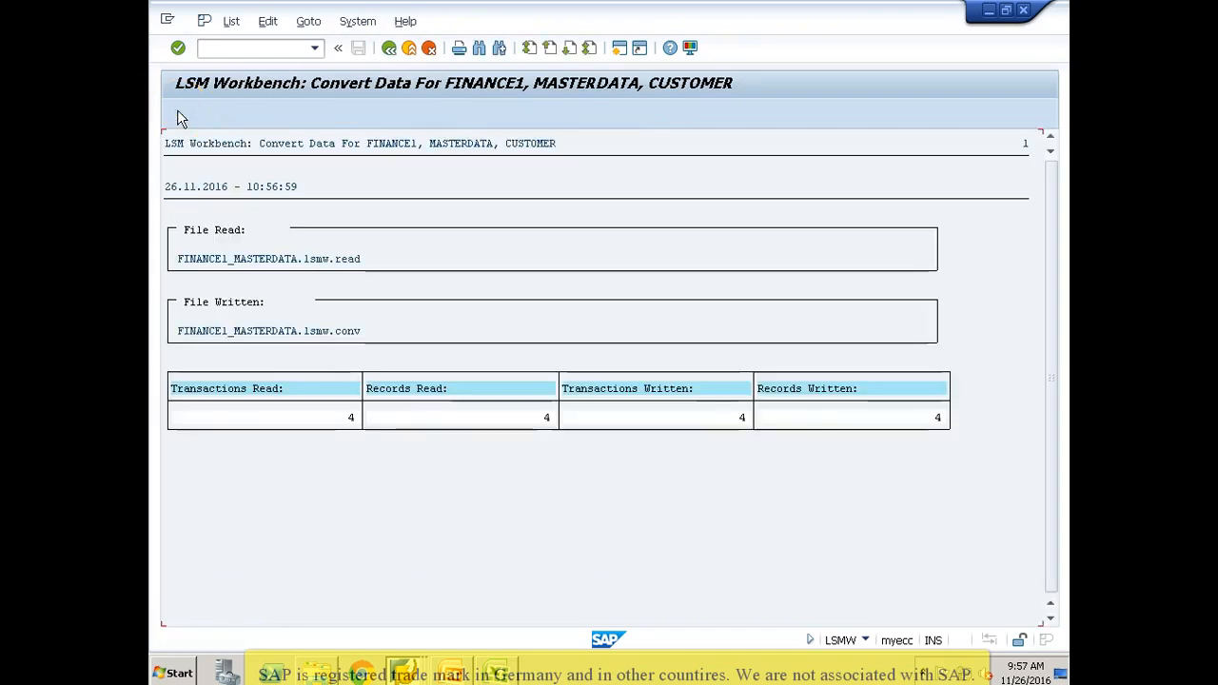
{"action": "left_click", "coordinate": [390, 48]}
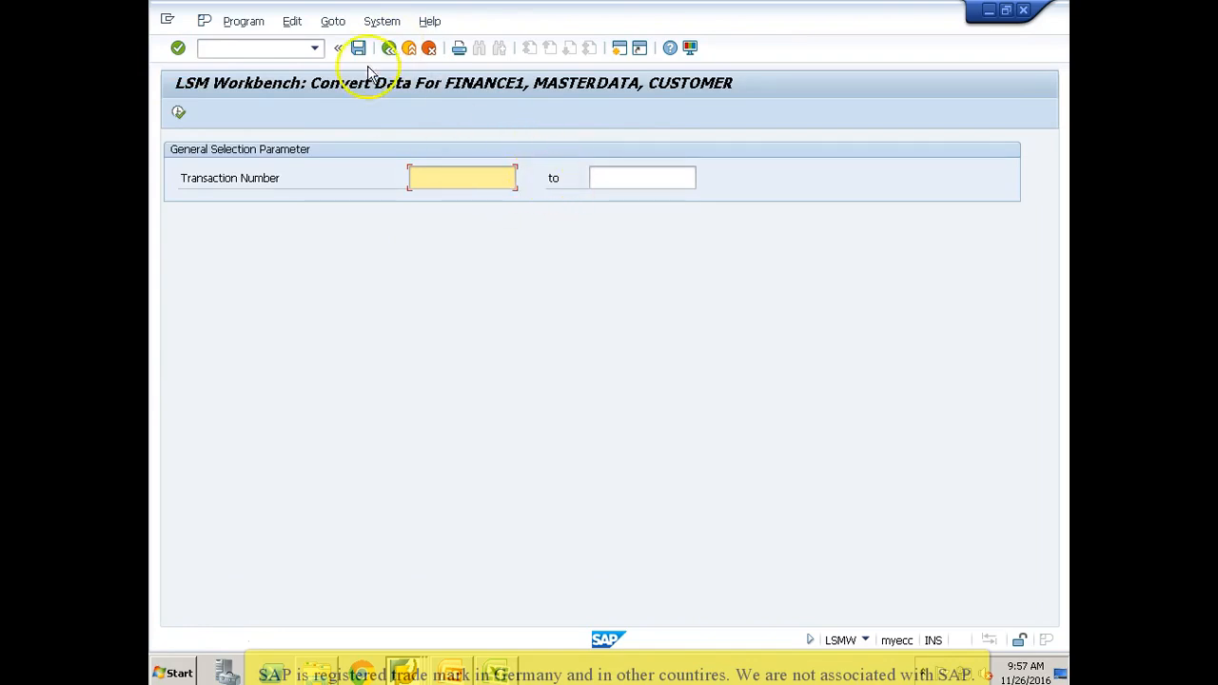
{"action": "left_click", "coordinate": [389, 48]}
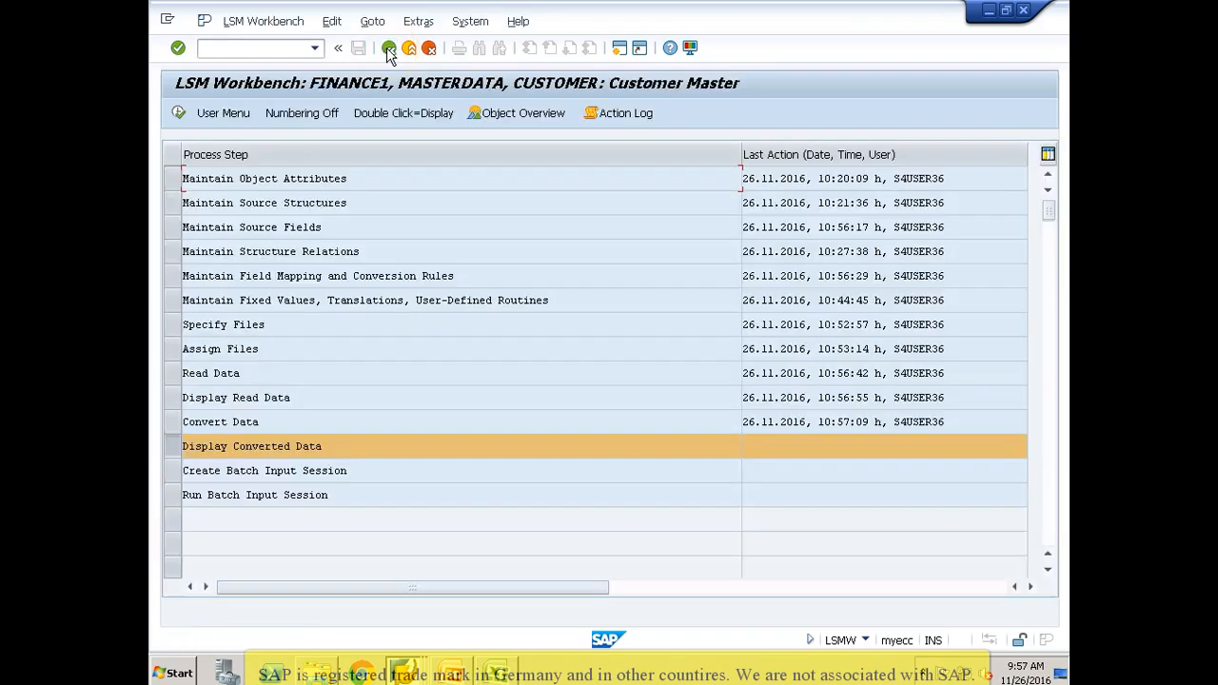
Step: Display the converted data with the default line range and check the Company Code and ZWELS values of the first ZCUST1 record
{"action": "left_click", "coordinate": [178, 113]}
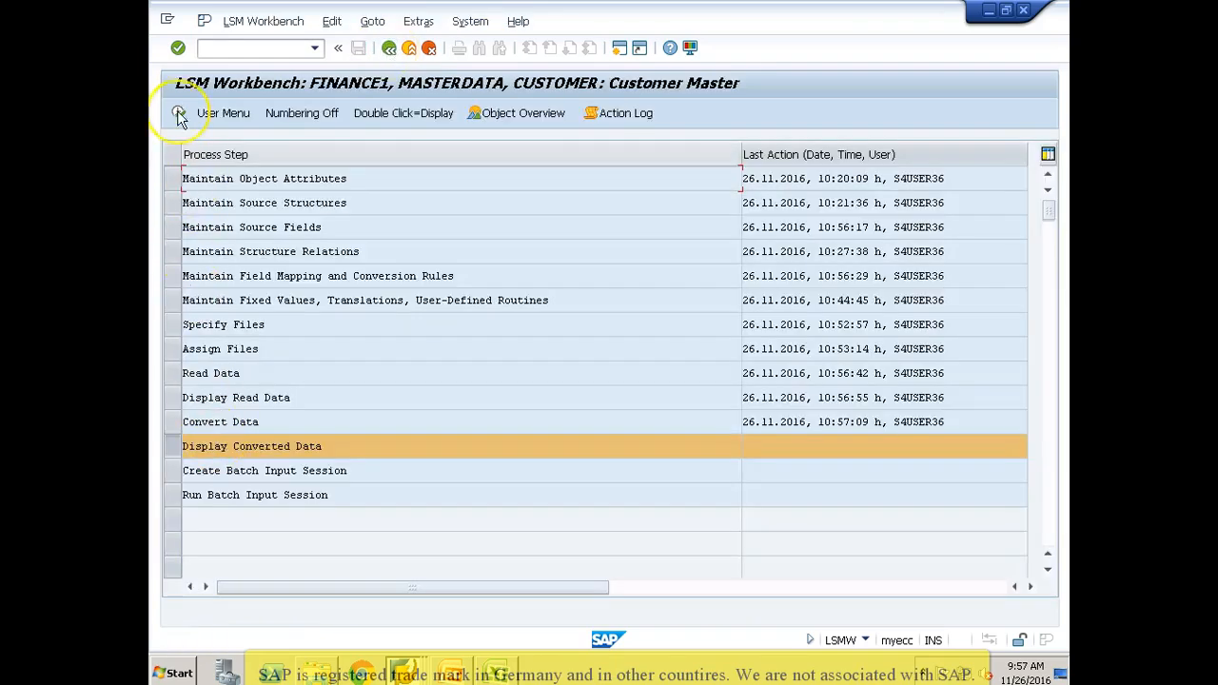
{"action": "key", "text": "Return"}
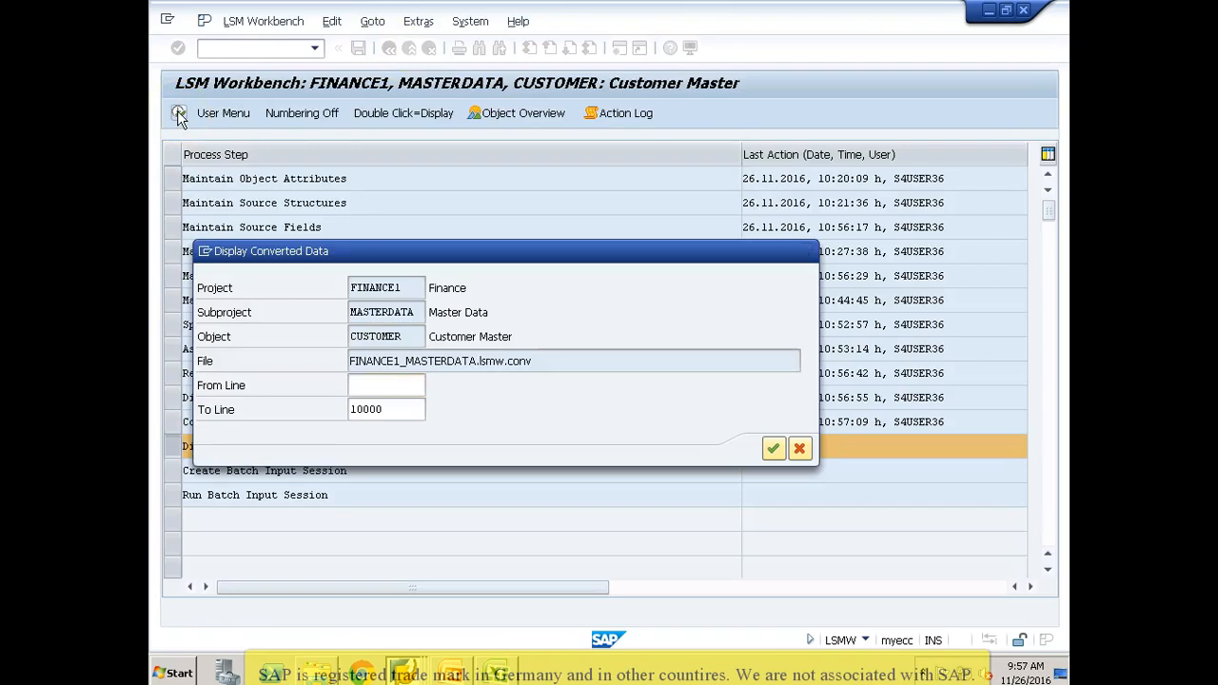
{"action": "left_click", "coordinate": [404, 200]}
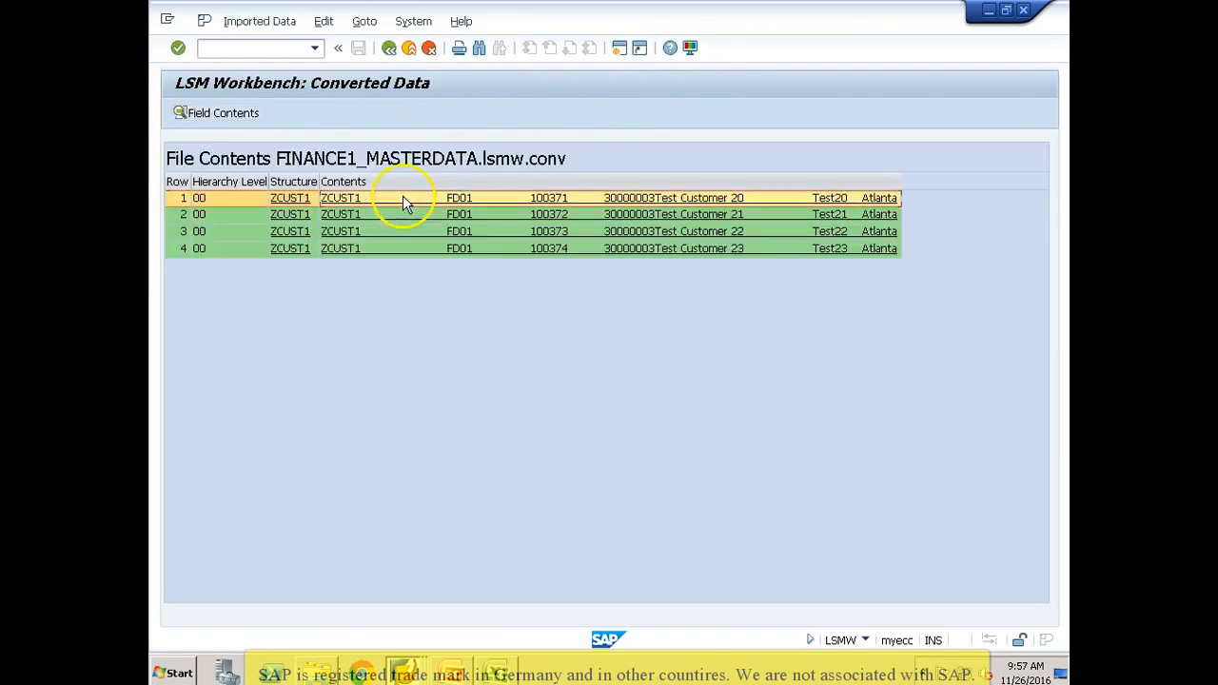
{"action": "double_click", "coordinate": [402, 197]}
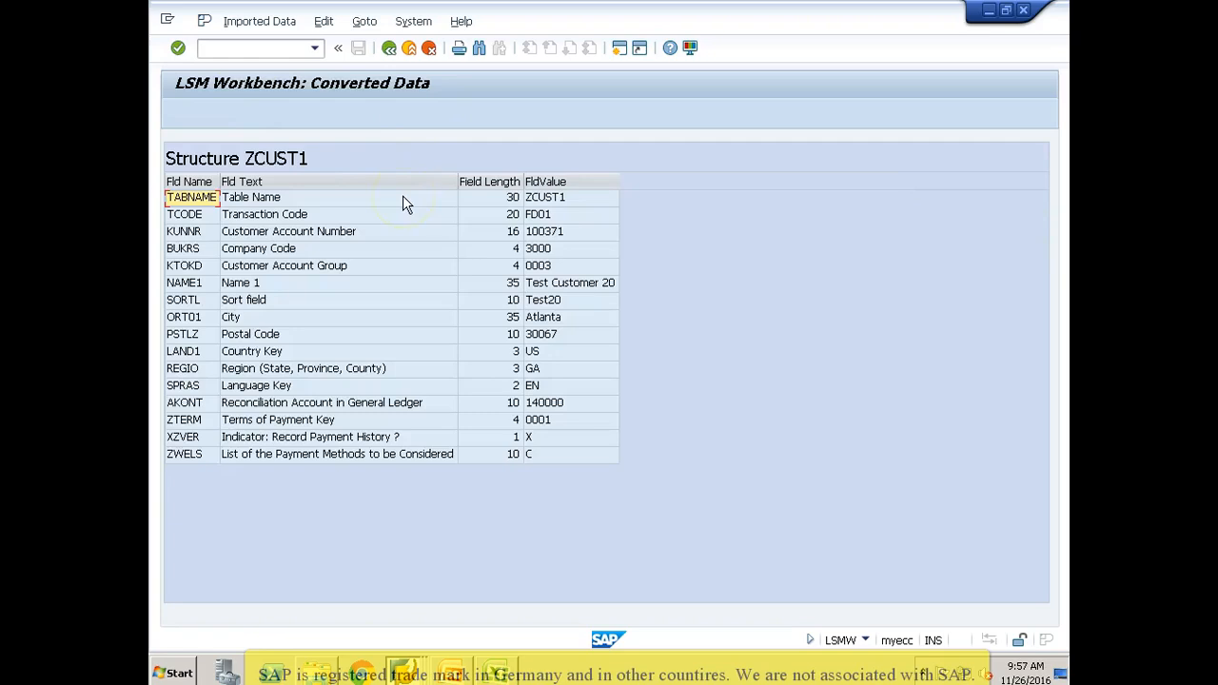
{"action": "left_click", "coordinate": [541, 238]}
{"action": "left_click", "coordinate": [541, 250]}
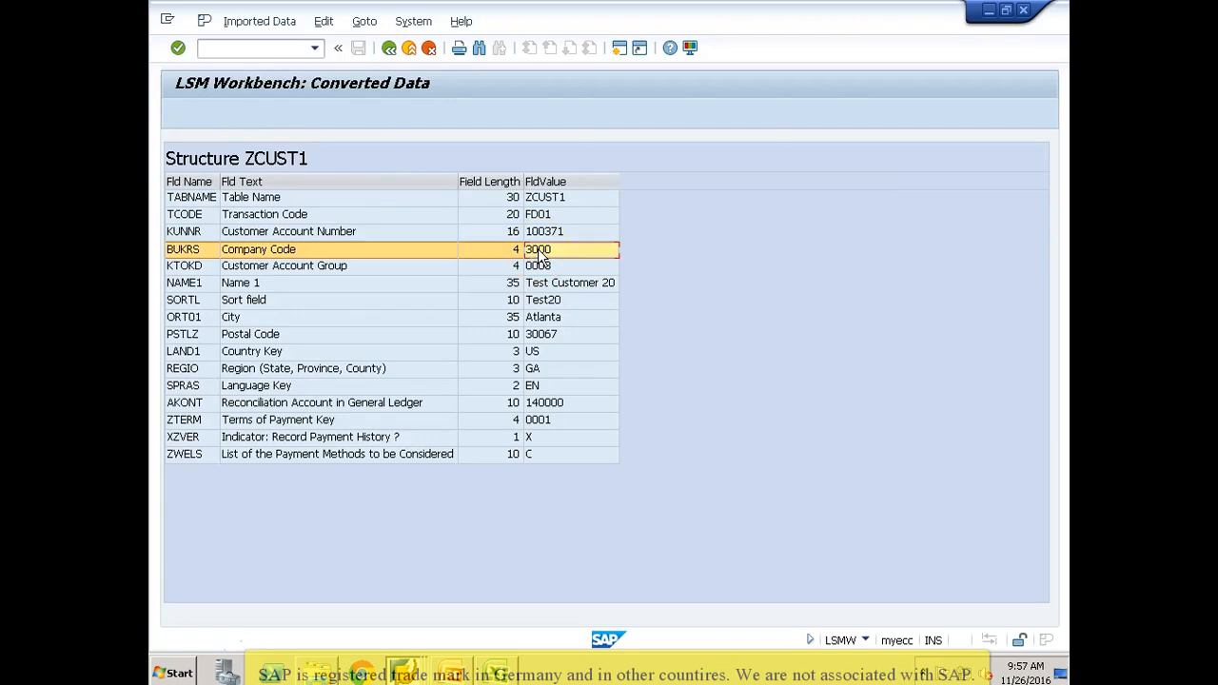
{"action": "left_click", "coordinate": [534, 457]}
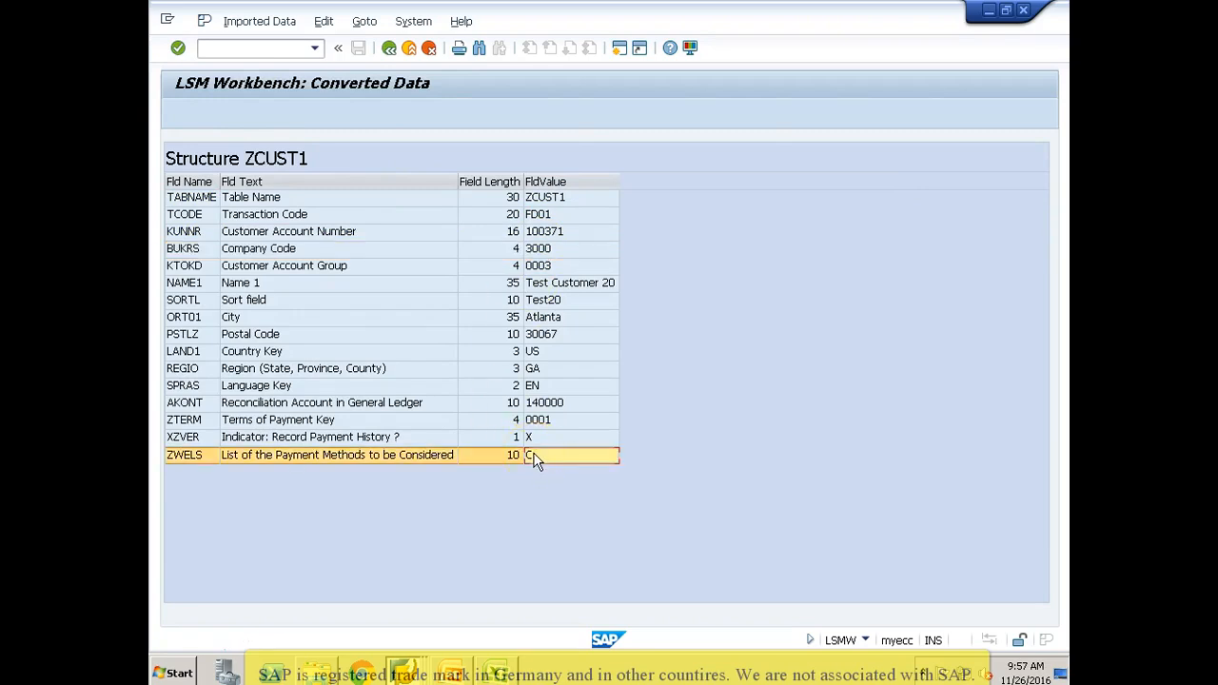
{"action": "left_click", "coordinate": [390, 48]}
{"action": "left_click", "coordinate": [389, 48]}
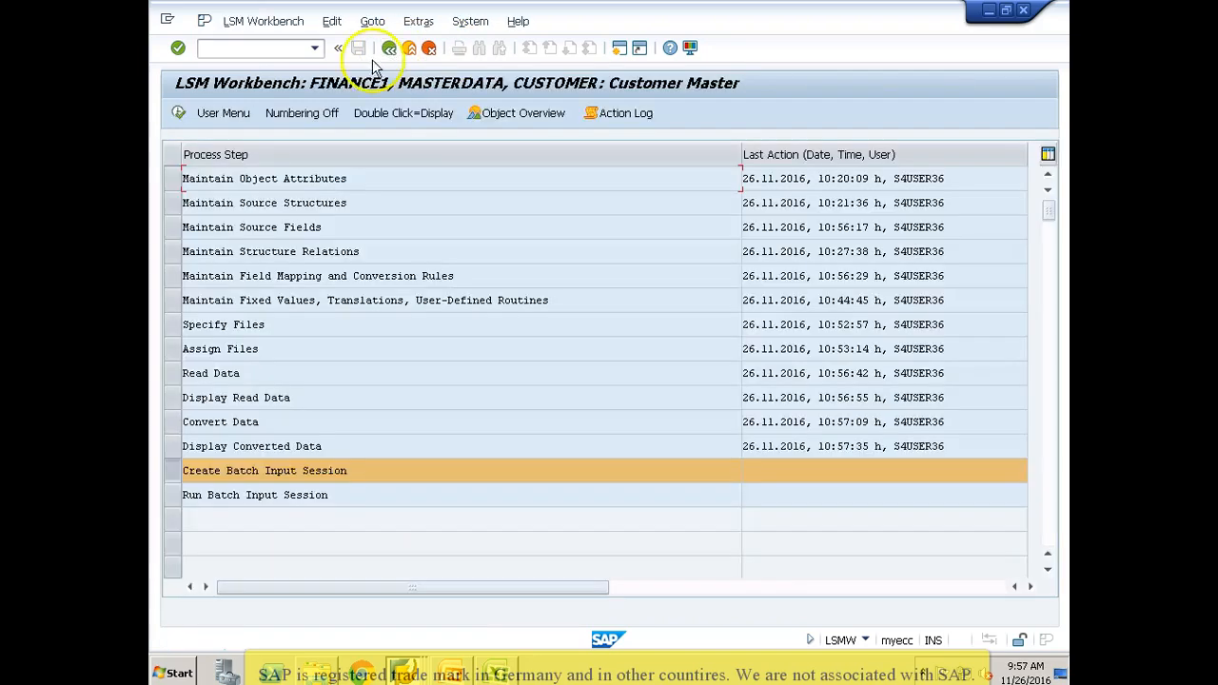
Step: Generate the batch input folder CUSTOMER from FINANCE1_MASTERDATA.lsmw.conv, with the option to keep batch input folders enabled
{"action": "left_click", "coordinate": [179, 114]}
{"action": "left_click", "coordinate": [169, 252]}
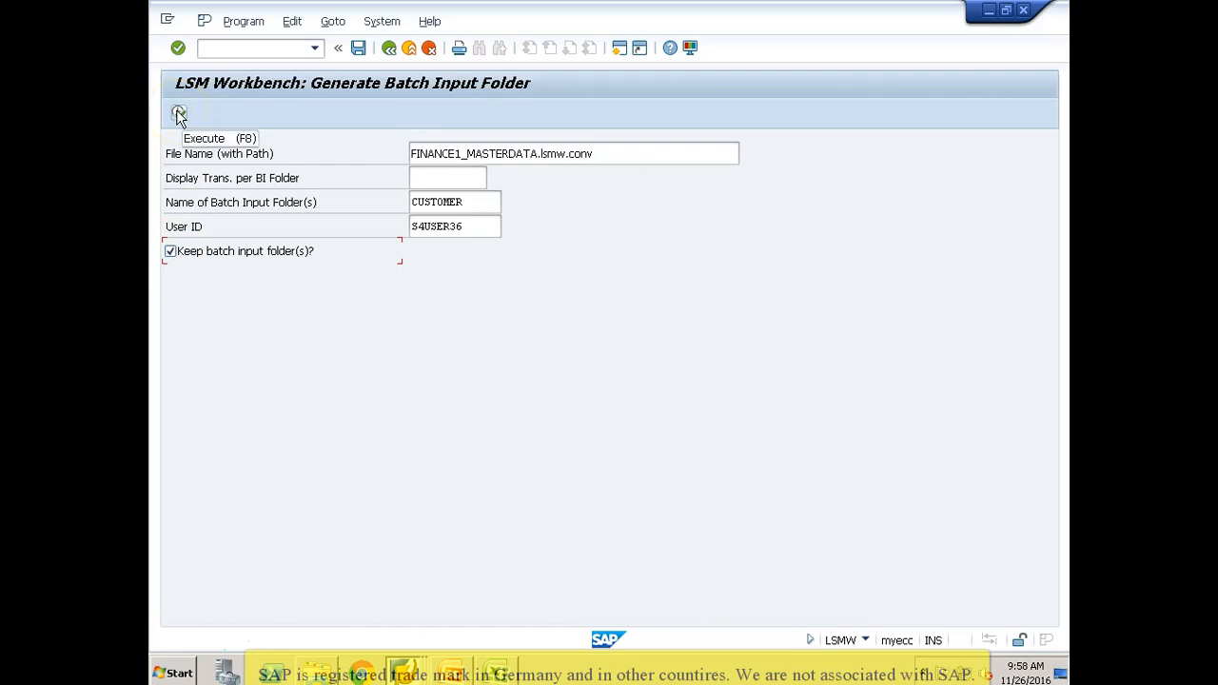
{"action": "left_click", "coordinate": [477, 204]}
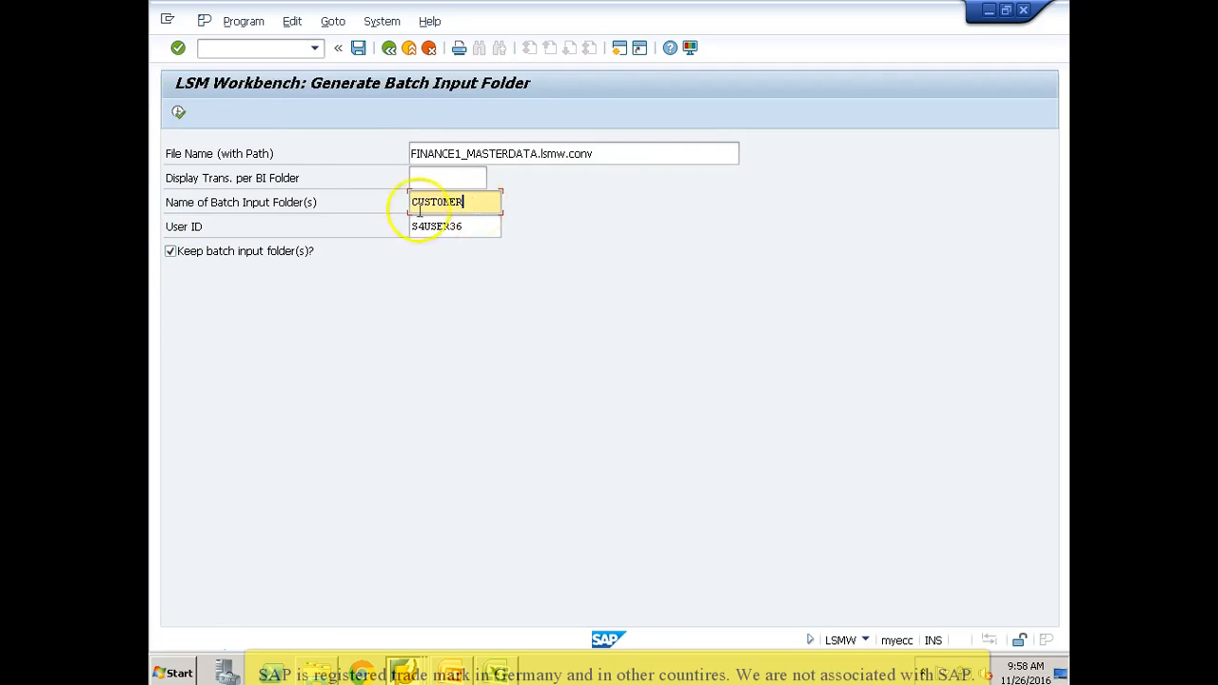
{"action": "left_click", "coordinate": [475, 227]}
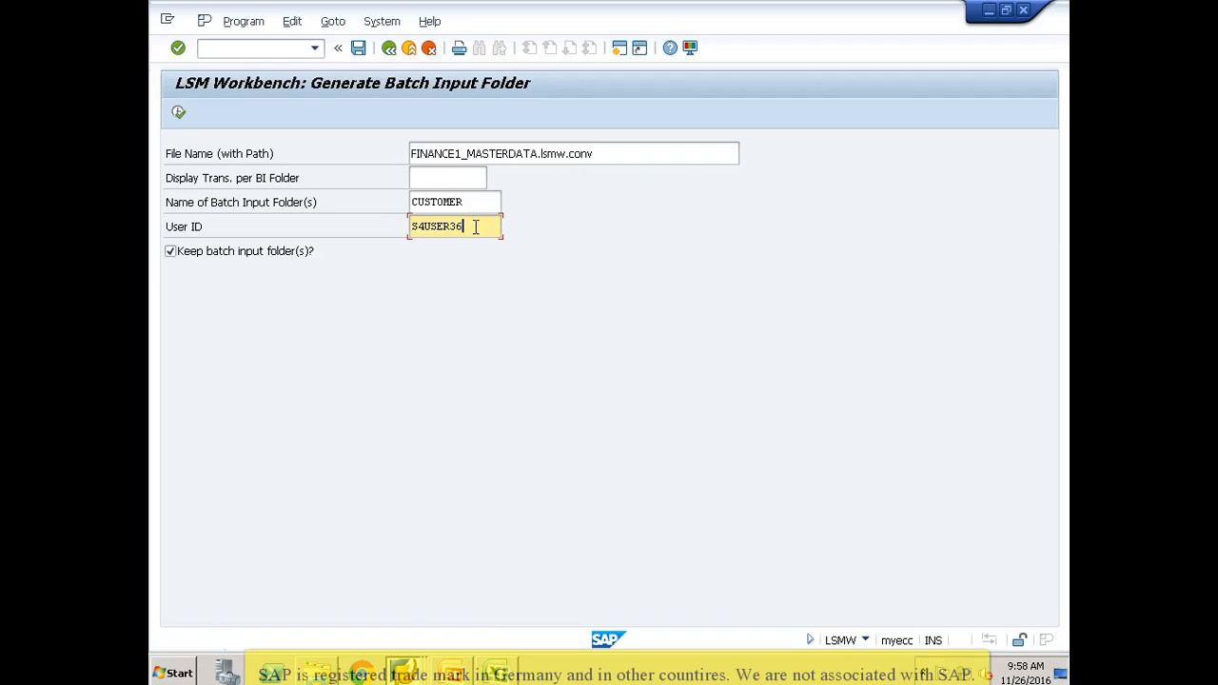
{"action": "double_click", "coordinate": [475, 226]}
{"action": "left_click", "coordinate": [475, 227]}
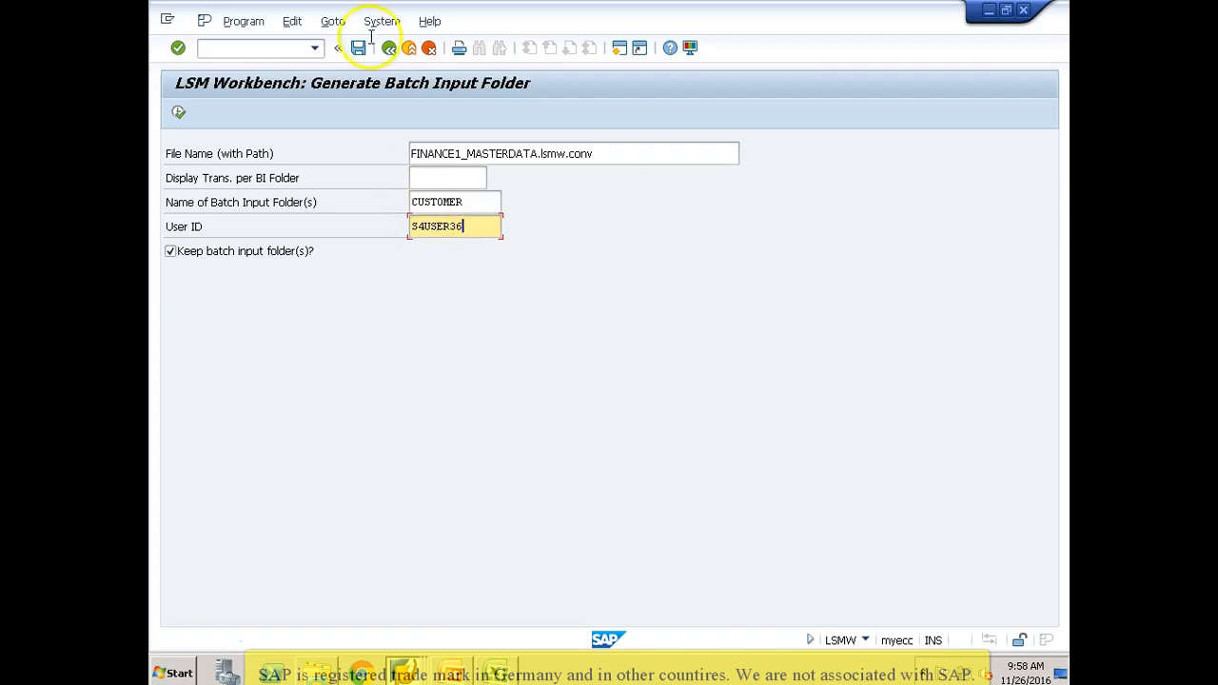
{"action": "left_click", "coordinate": [178, 114]}
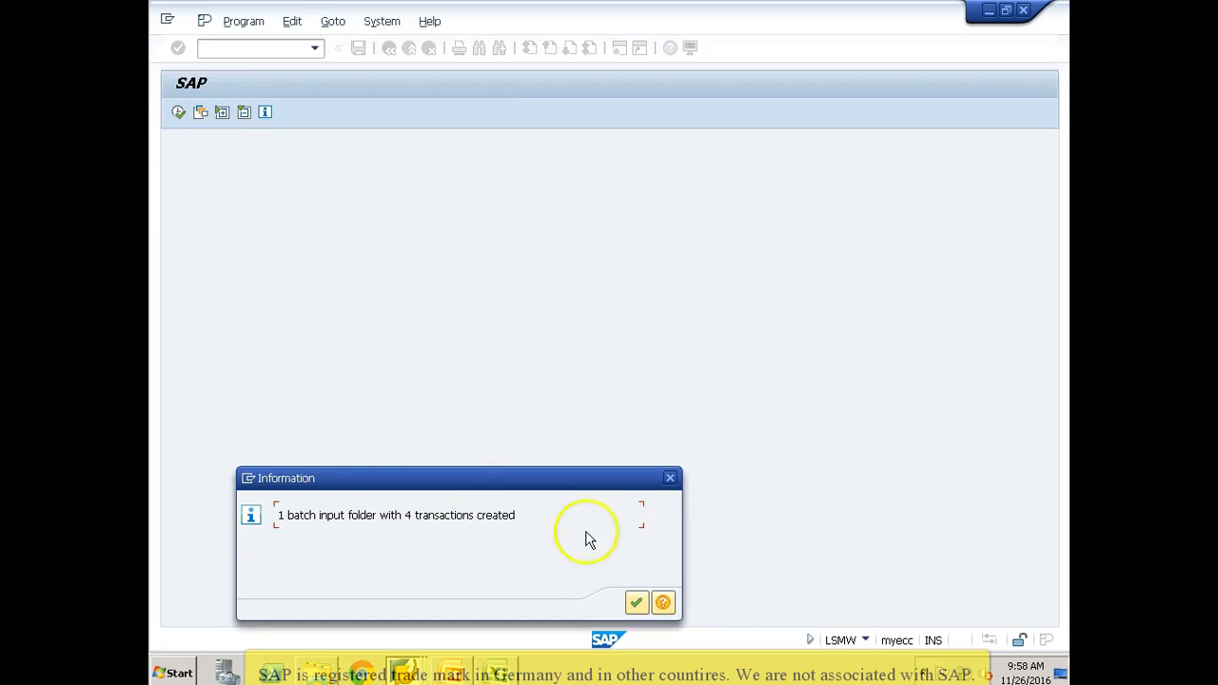
Step: Open Run Batch Input Session from the process steps and select the new CUSTOMER session dated 26.11.2016
{"action": "left_click", "coordinate": [636, 603]}
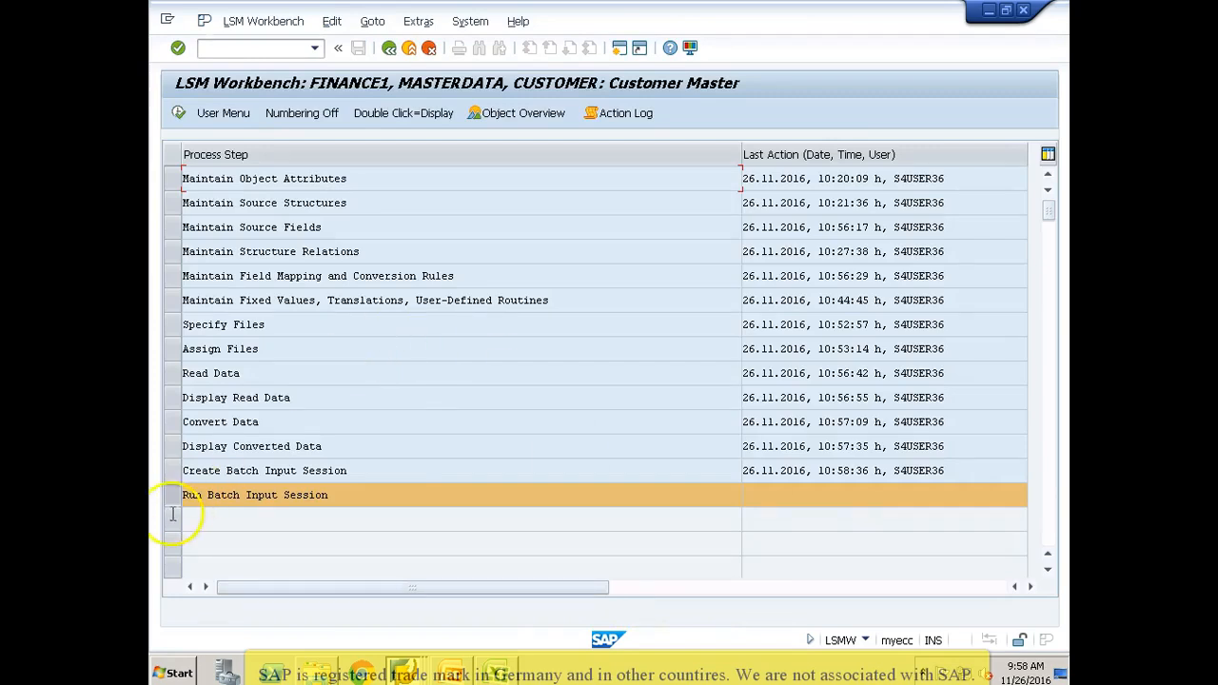
{"action": "left_click", "coordinate": [179, 114]}
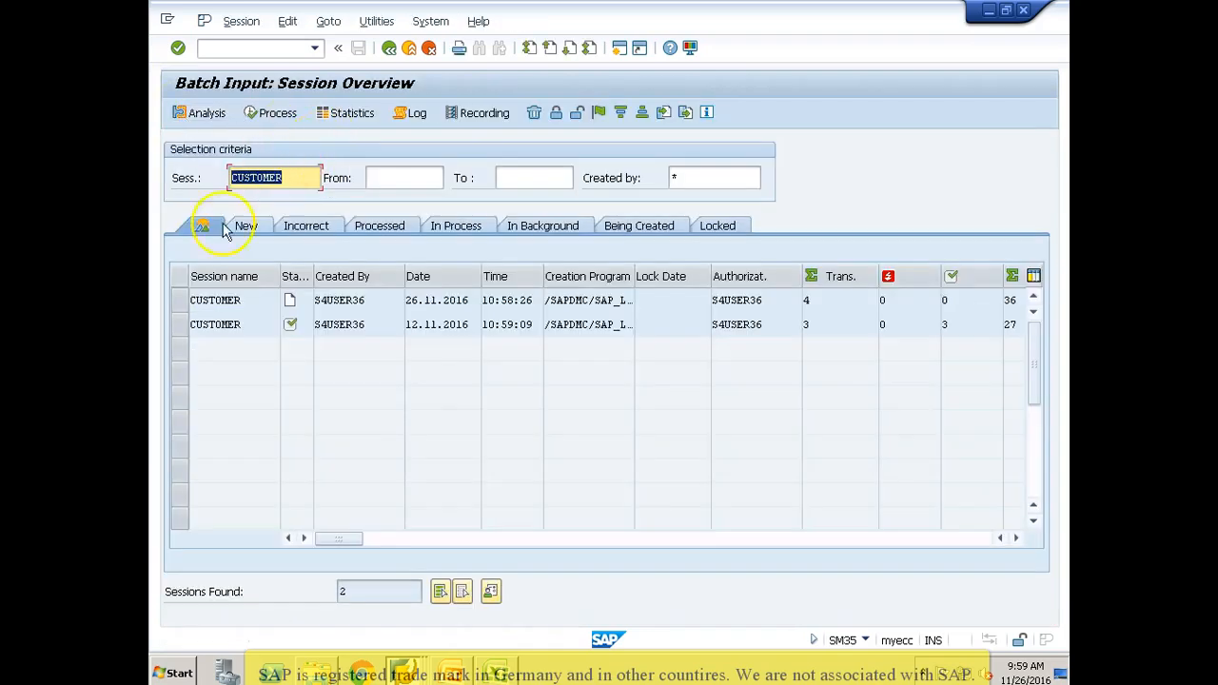
{"action": "left_click", "coordinate": [183, 301]}
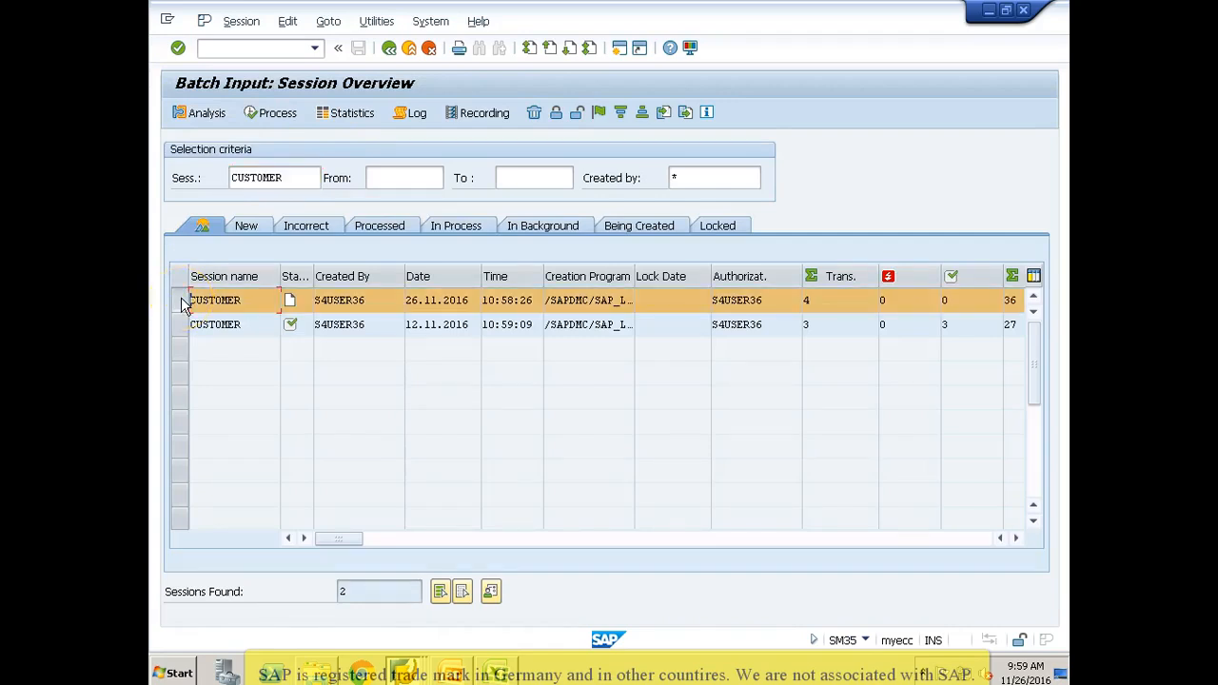
Step: Process the selected CUSTOMER session in Background mode with Extended log and Dynpro standard size enabled
{"action": "left_click", "coordinate": [275, 116]}
{"action": "left_click", "coordinate": [276, 114]}
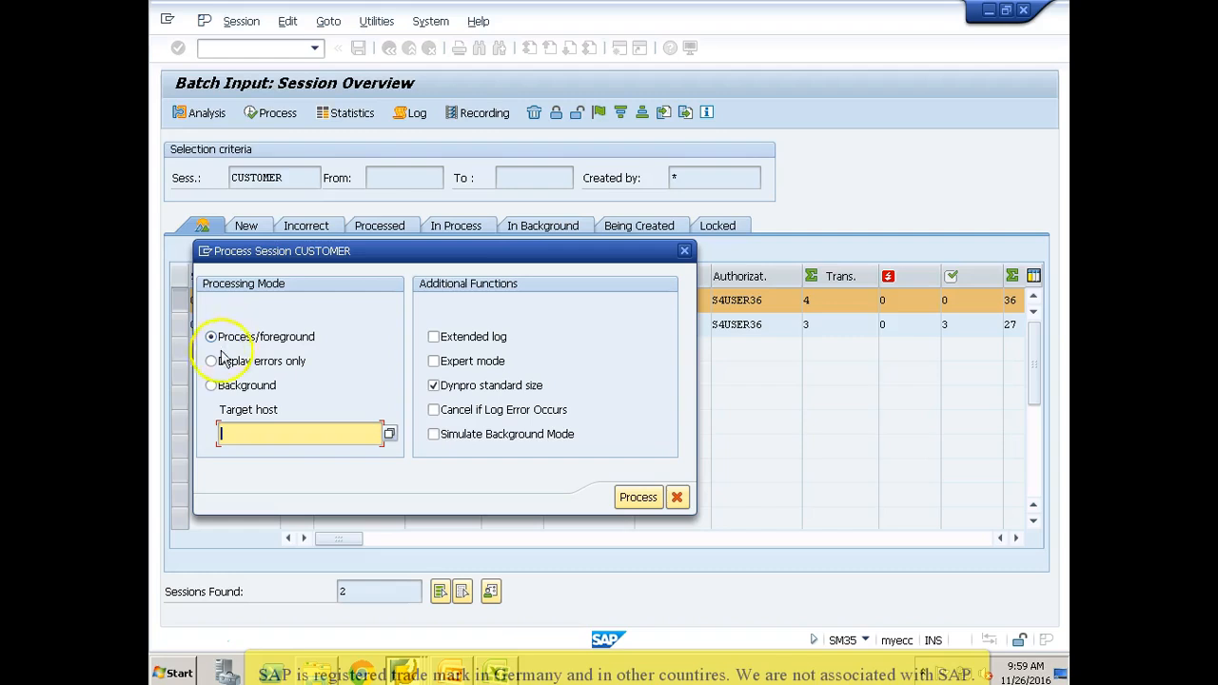
{"action": "left_click", "coordinate": [211, 362]}
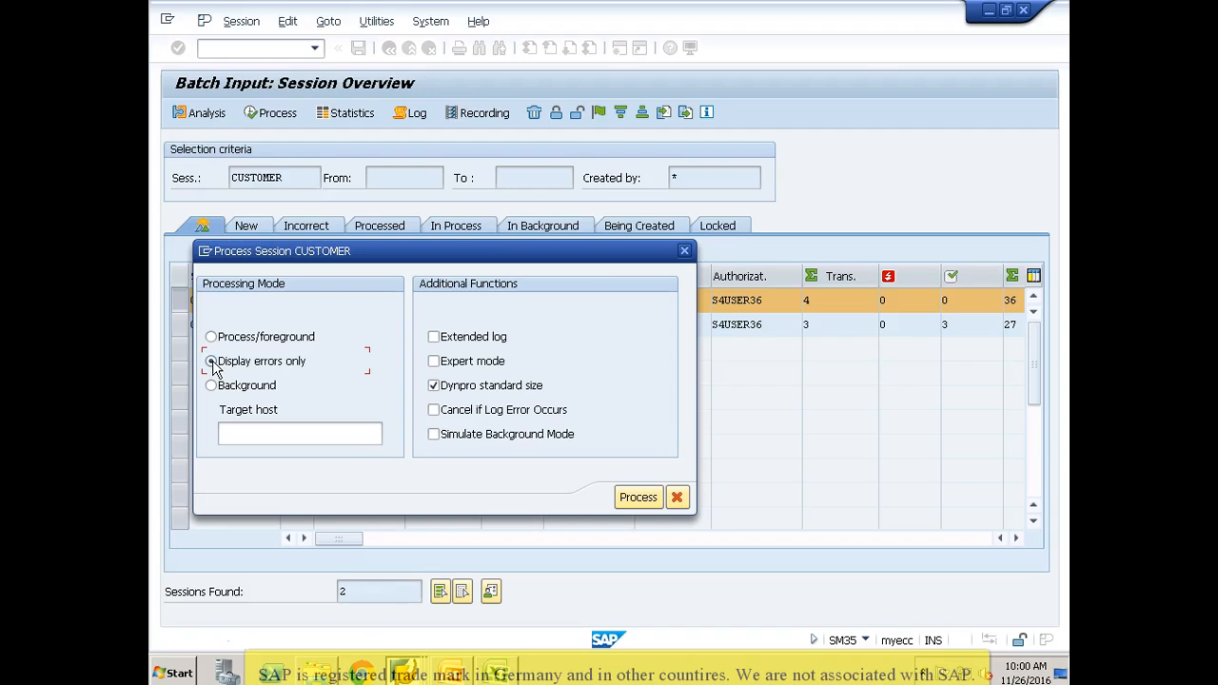
{"action": "left_click", "coordinate": [213, 389]}
{"action": "left_click", "coordinate": [635, 498]}
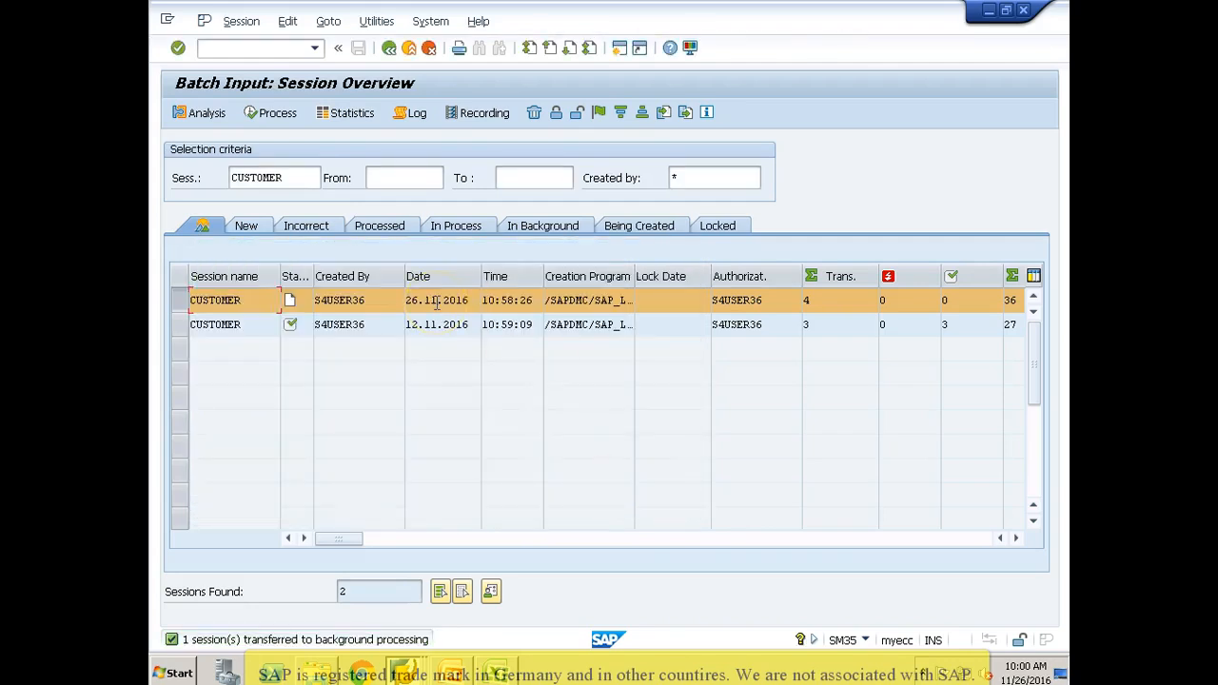
Step: Open transaction SM37 in a new session and run the job selection with its default criteria
{"action": "left_click", "coordinate": [310, 177]}
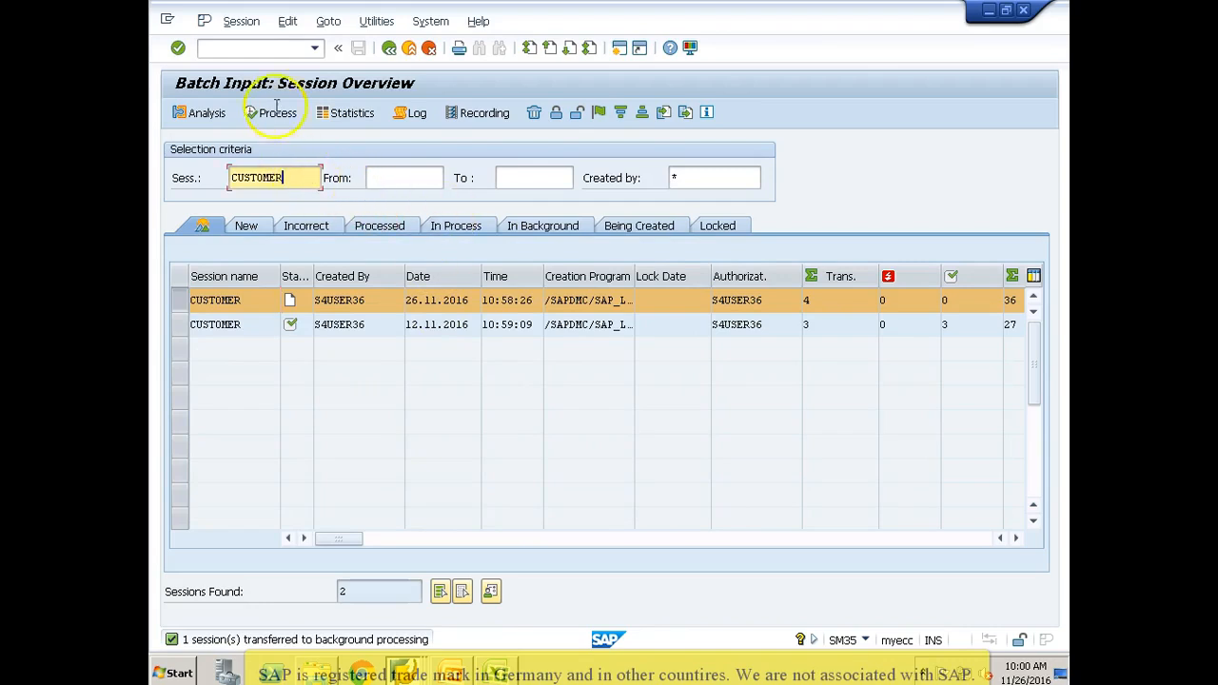
{"action": "left_click", "coordinate": [275, 47]}
{"action": "type", "text": "/osm37"}
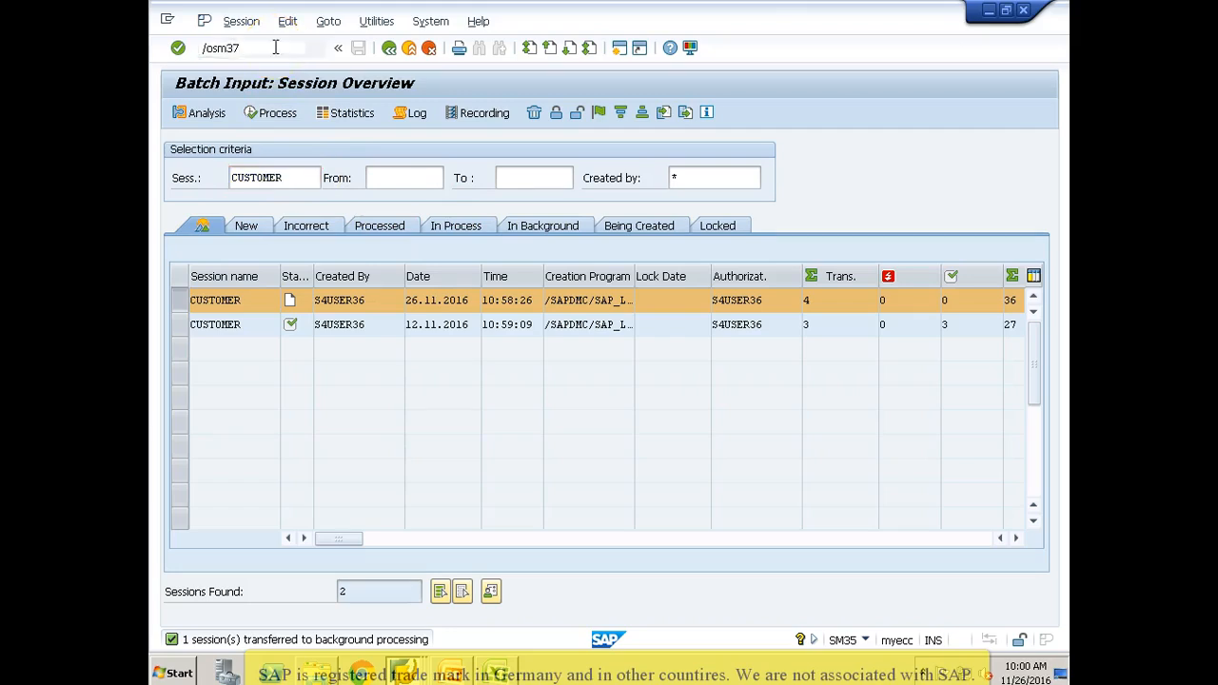
{"action": "key", "text": "Return"}
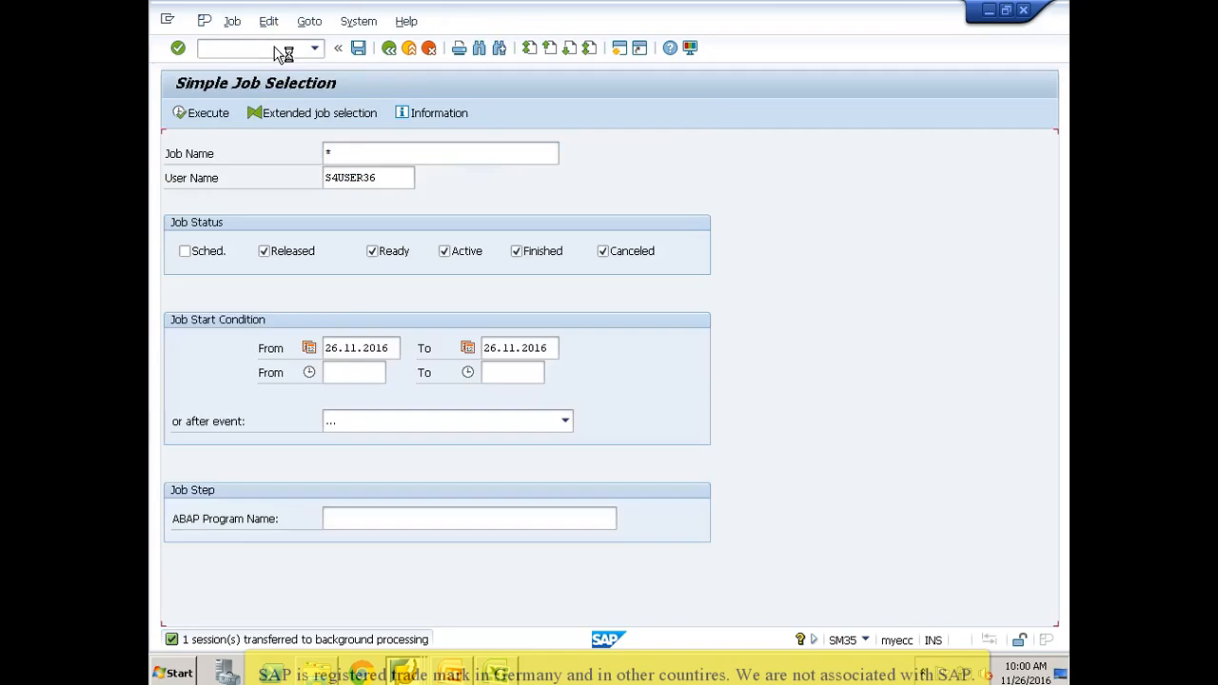
{"action": "left_click", "coordinate": [200, 113]}
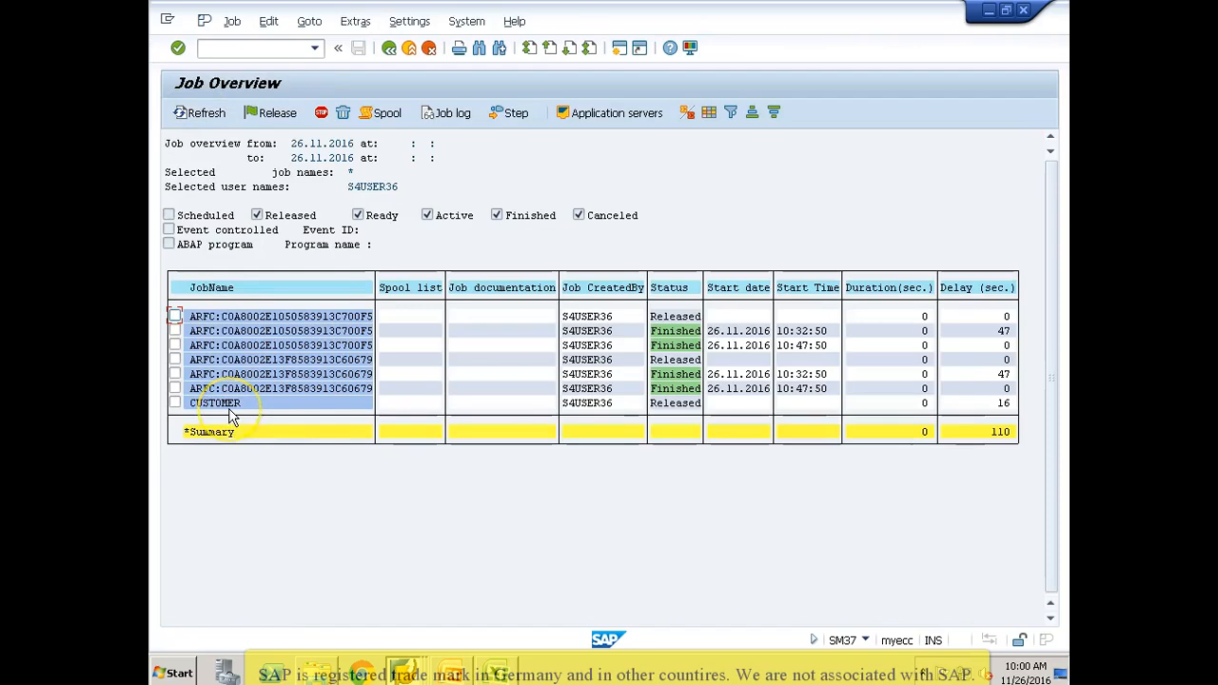
Step: Refresh the job overview to check the CUSTOMER job's status, and try to release the job
{"action": "left_click", "coordinate": [177, 404]}
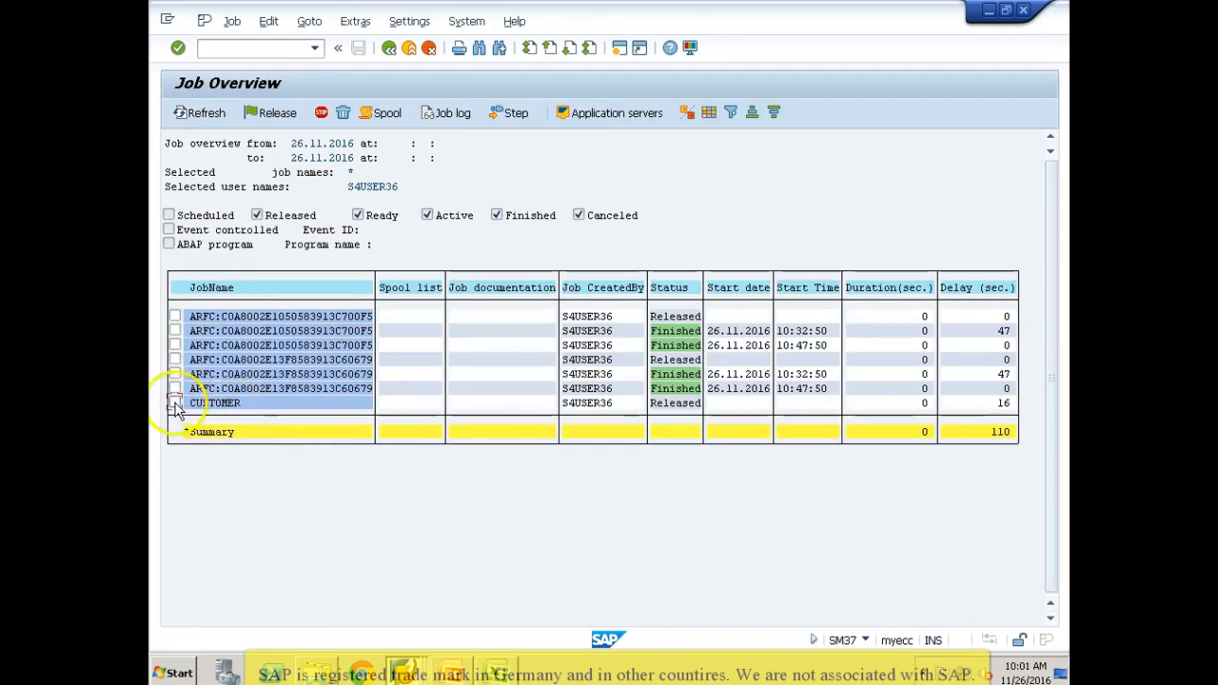
{"action": "left_click", "coordinate": [212, 121]}
{"action": "left_click", "coordinate": [212, 121]}
{"action": "left_click", "coordinate": [212, 121]}
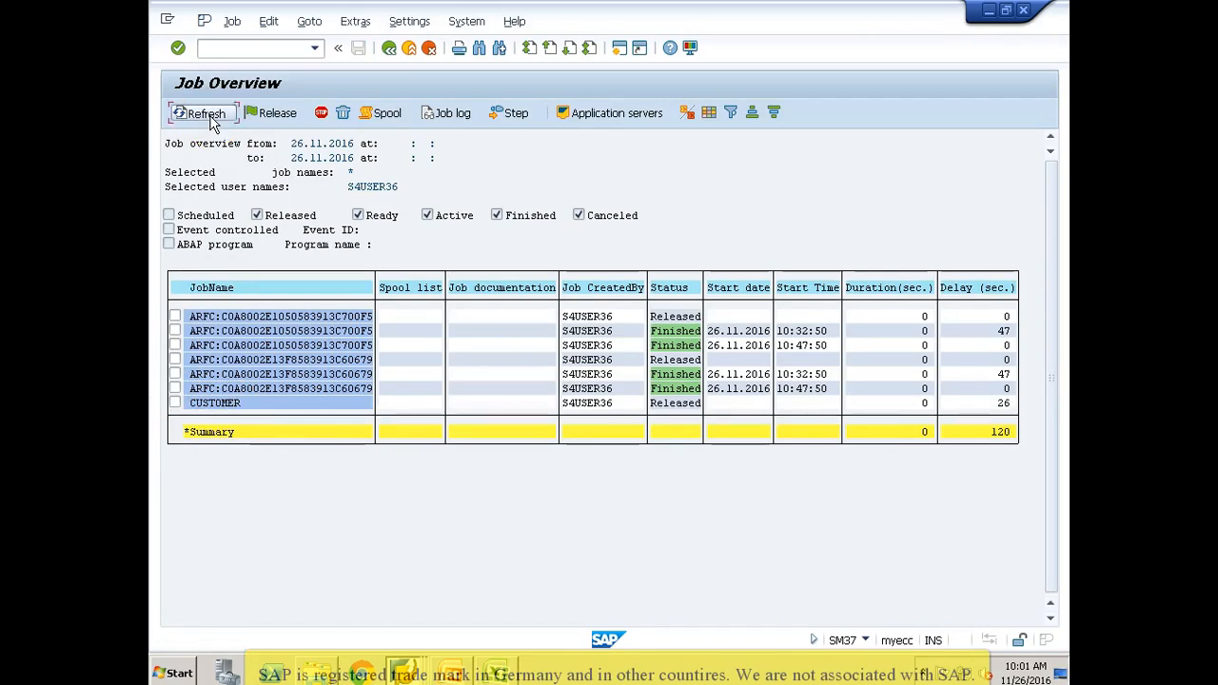
{"action": "left_click", "coordinate": [175, 404]}
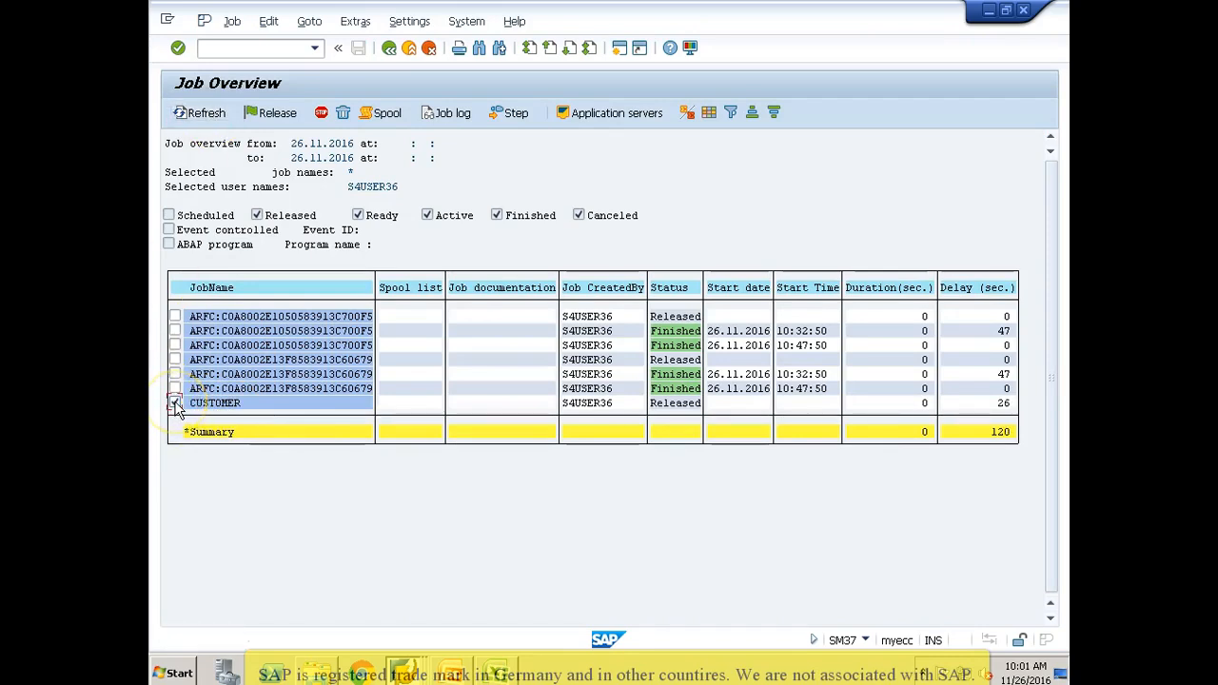
{"action": "left_click", "coordinate": [267, 114]}
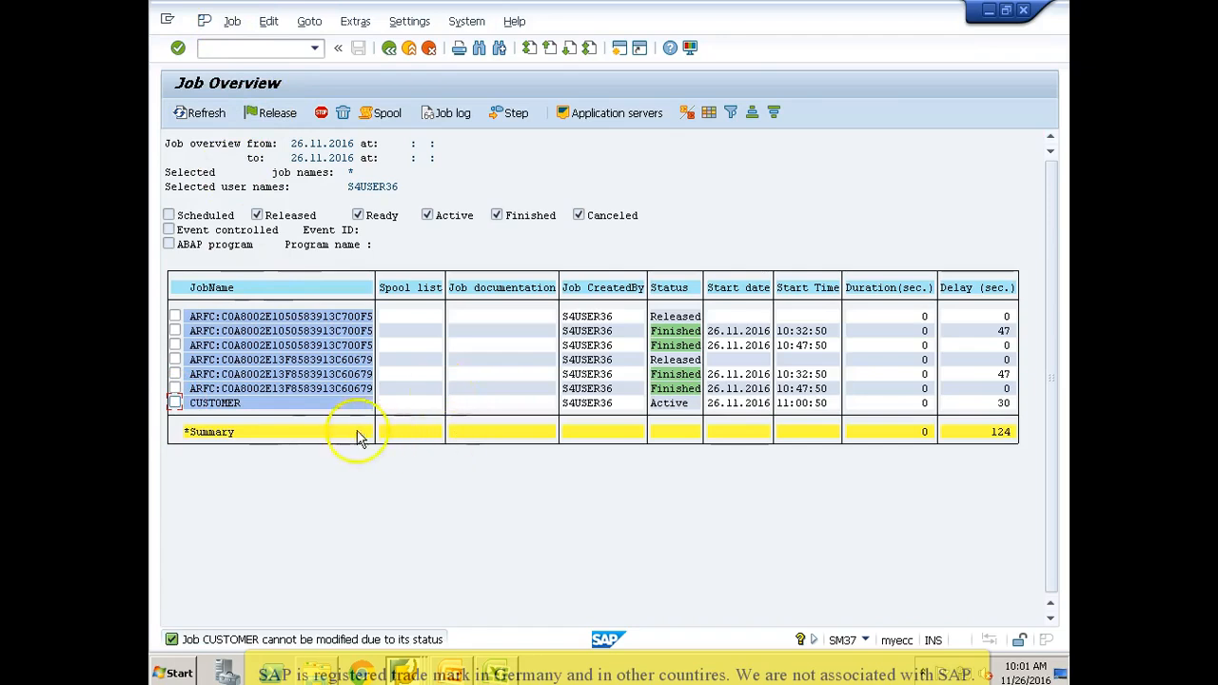
{"action": "left_click", "coordinate": [205, 114]}
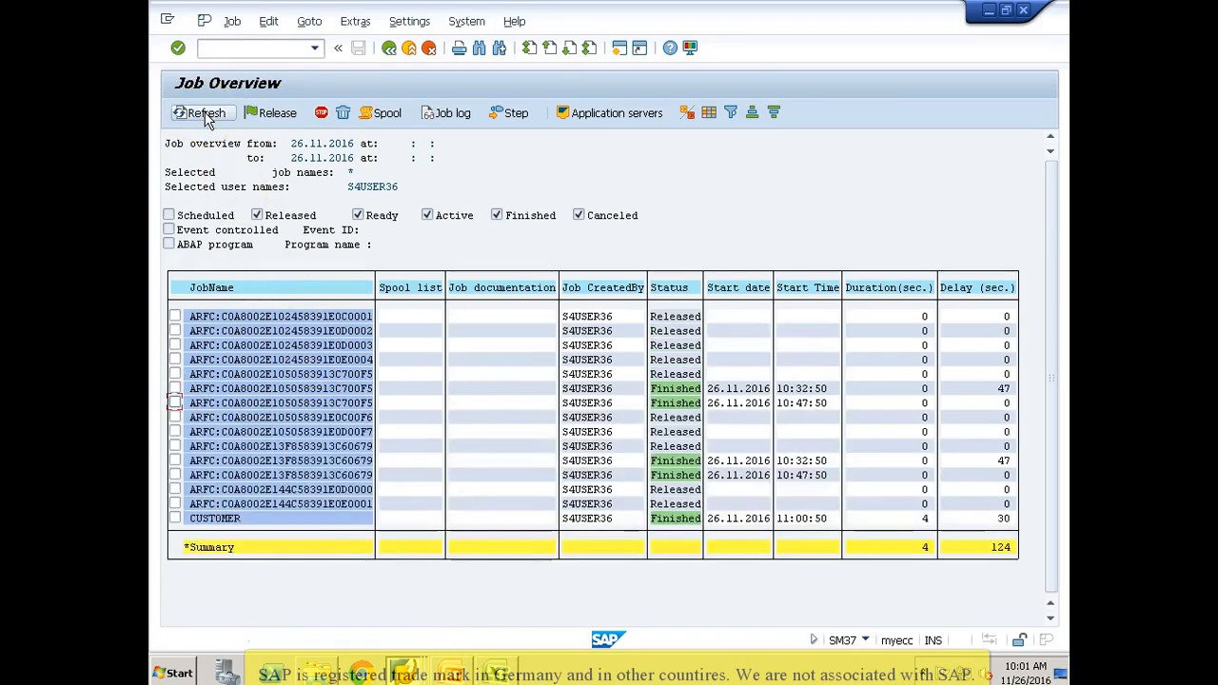
{"action": "left_click", "coordinate": [267, 518]}
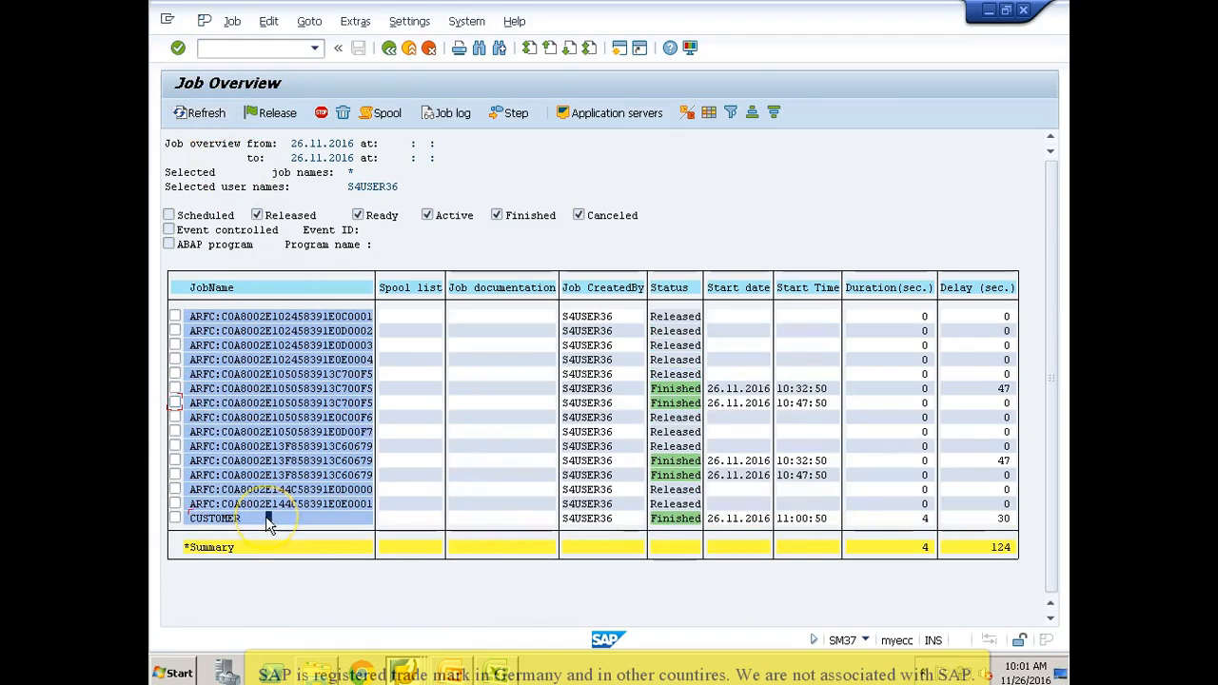
Step: Switch back to the batch input session overview, refresh it, and check the transaction counts of the 26.11.2016 CUSTOMER session
{"action": "key", "text": "alt+Tab"}
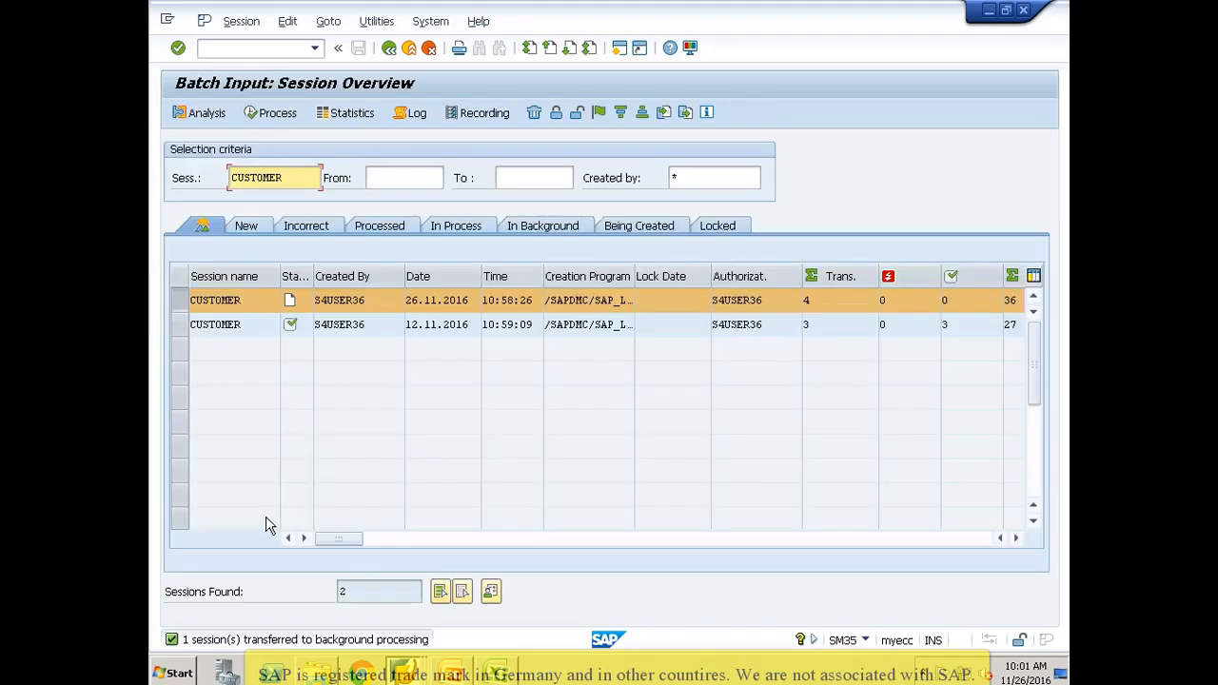
{"action": "key", "text": "Return"}
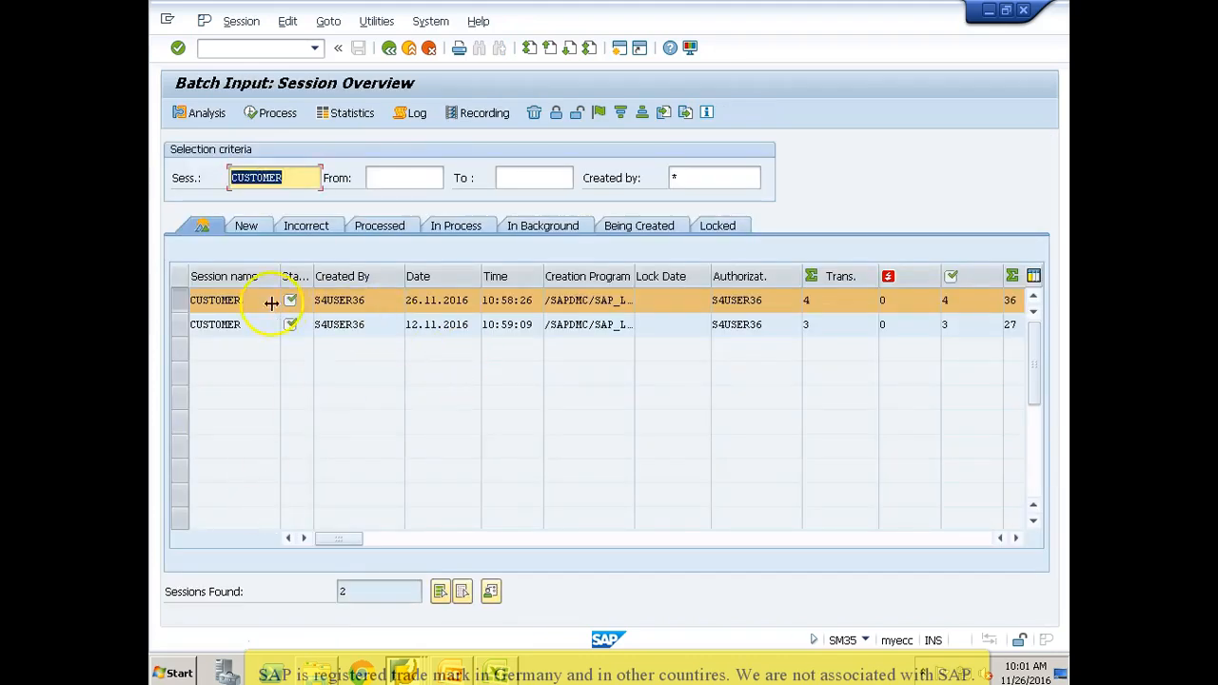
{"action": "left_click", "coordinate": [187, 304]}
{"action": "left_click", "coordinate": [184, 303]}
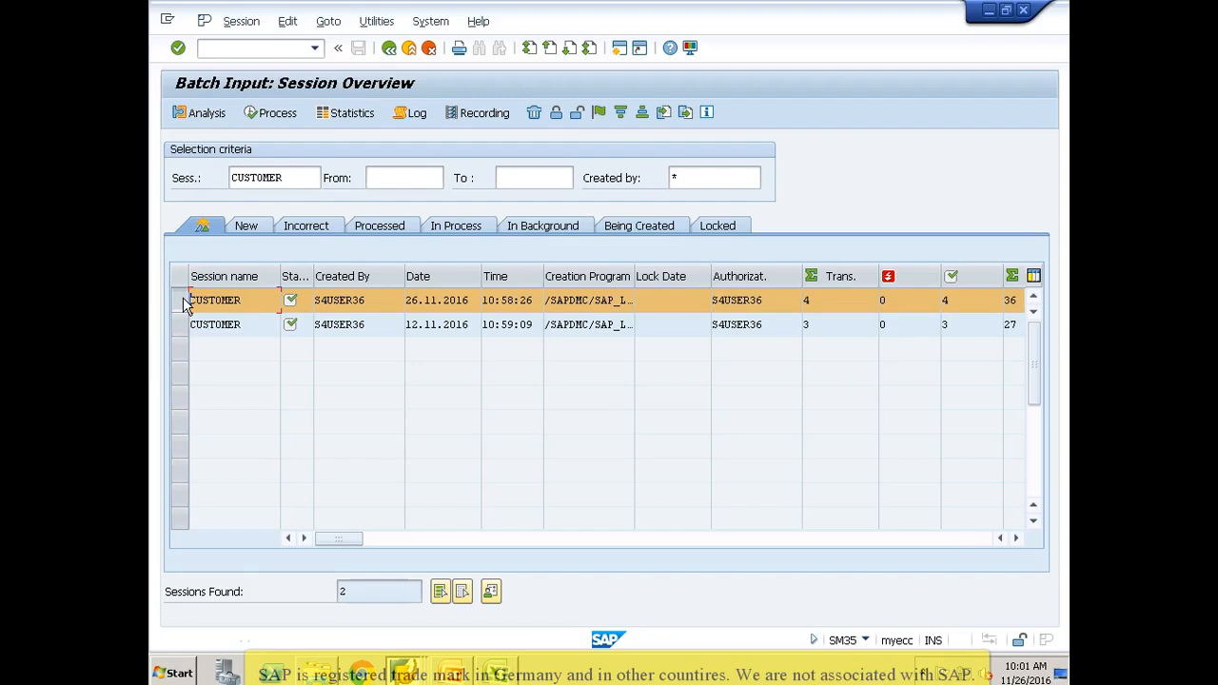
{"action": "key", "text": "alt+Tab"}
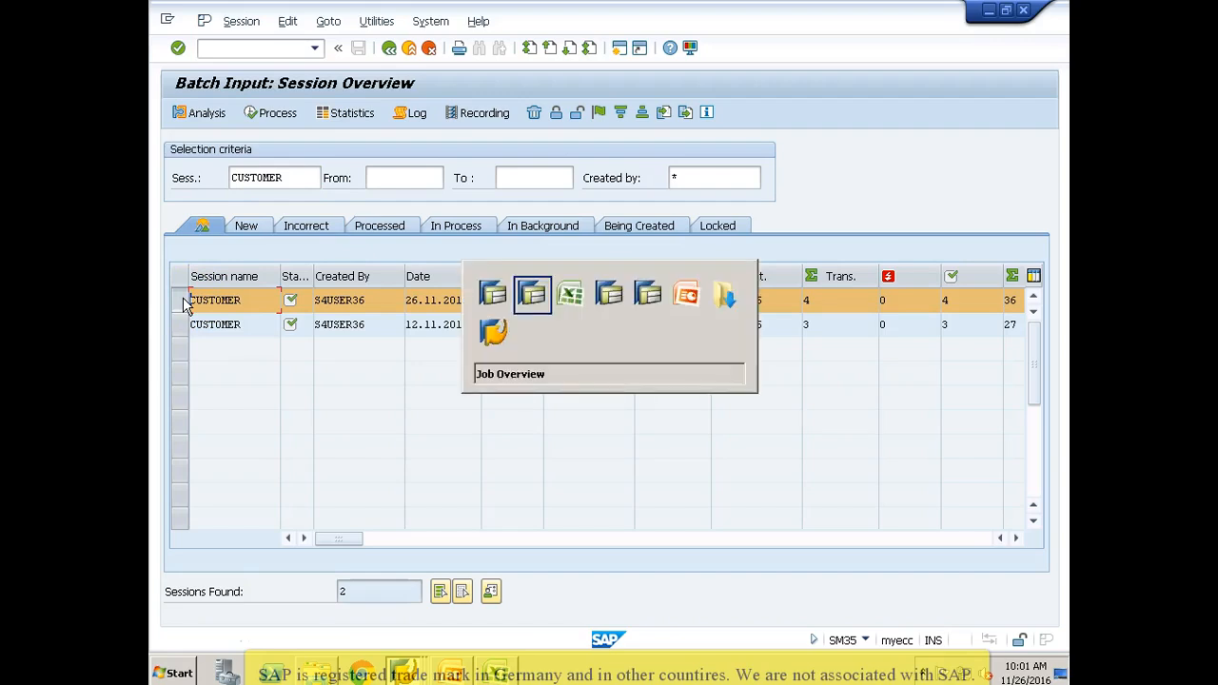
{"action": "key", "text": "alt+Tab"}
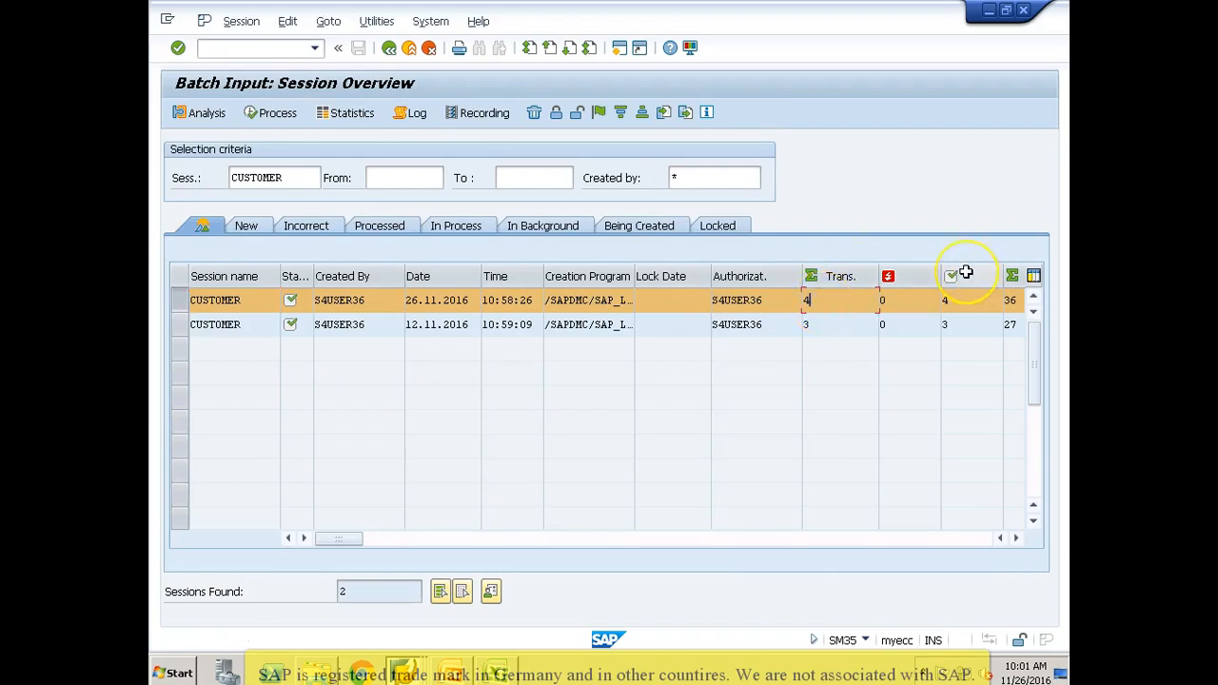
{"action": "left_click", "coordinate": [959, 303]}
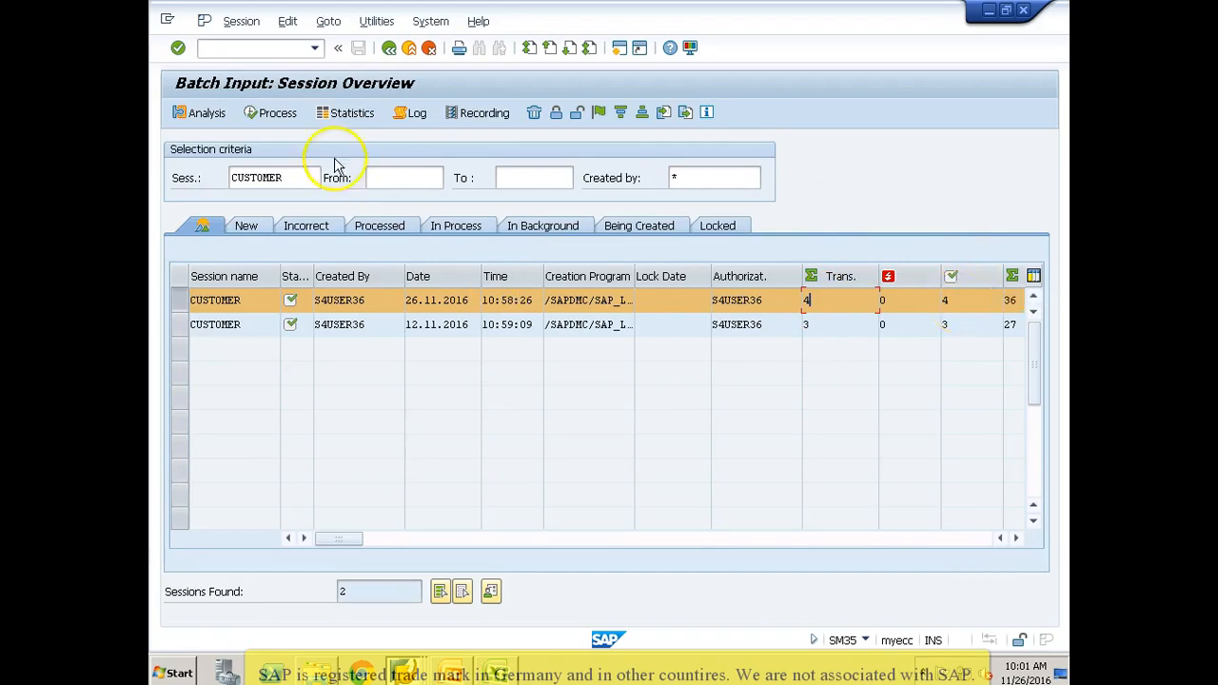
Step: Open the analysis of the CUSTOMER session and examine its FD01 transactions and the screens of the first transaction
{"action": "left_click", "coordinate": [211, 116]}
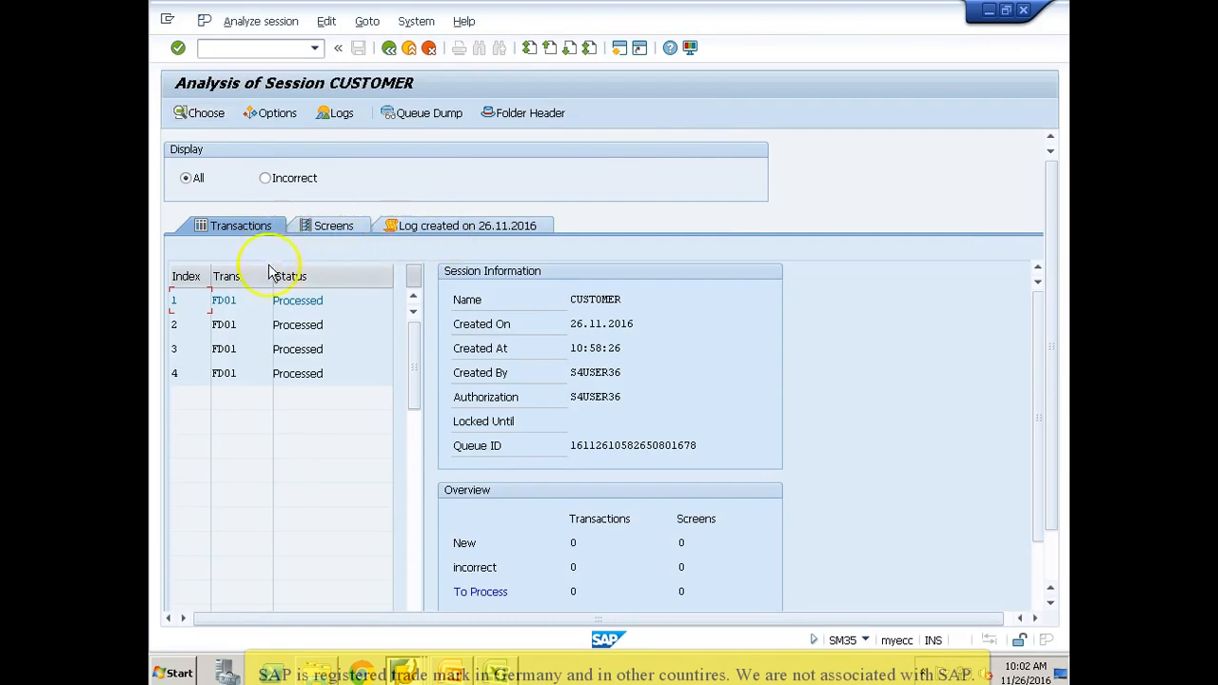
{"action": "left_click", "coordinate": [185, 373]}
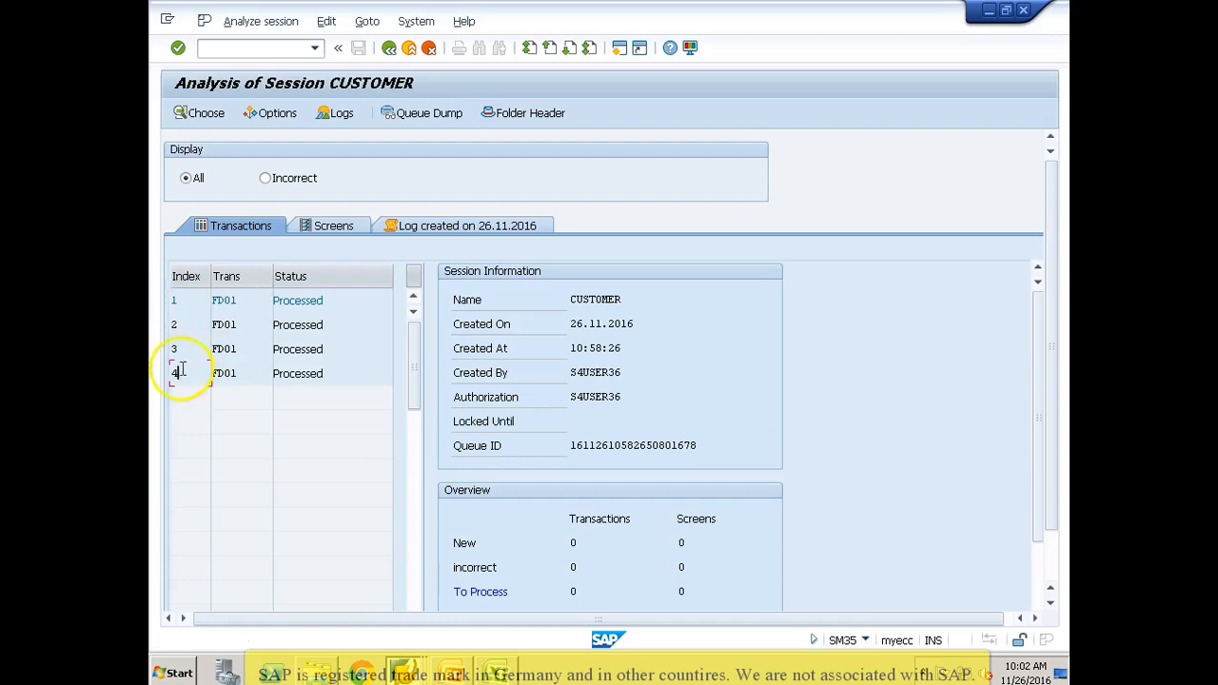
{"action": "left_click", "coordinate": [254, 300]}
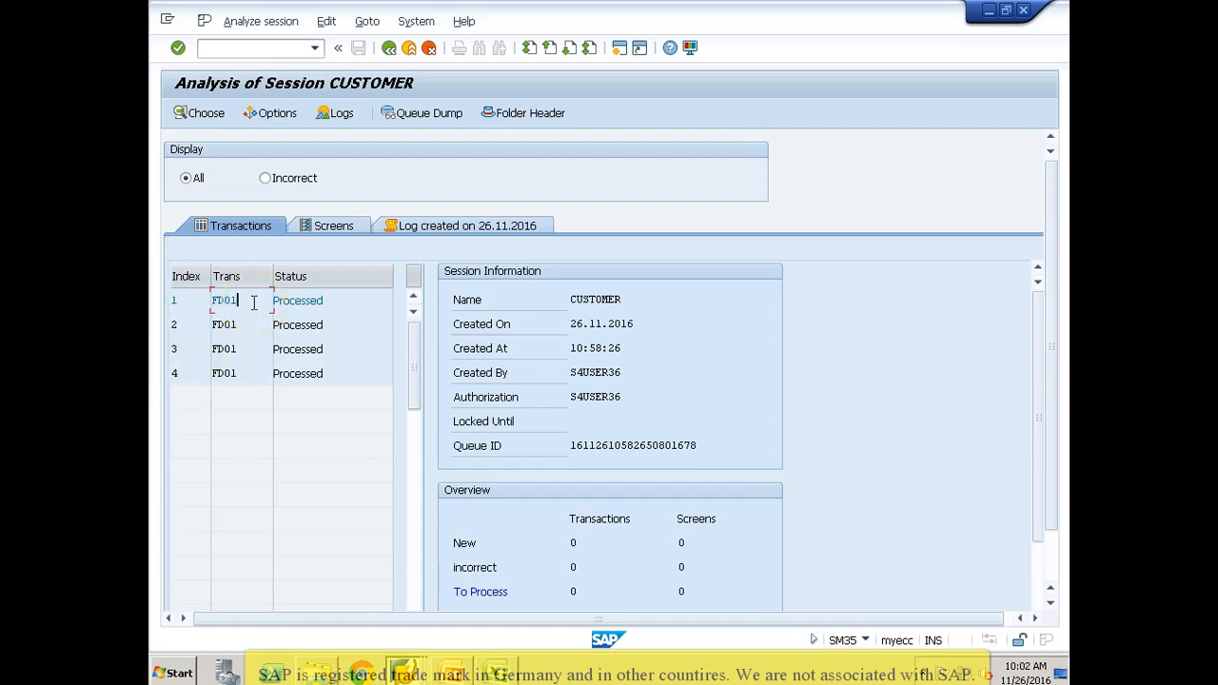
{"action": "left_click", "coordinate": [331, 301]}
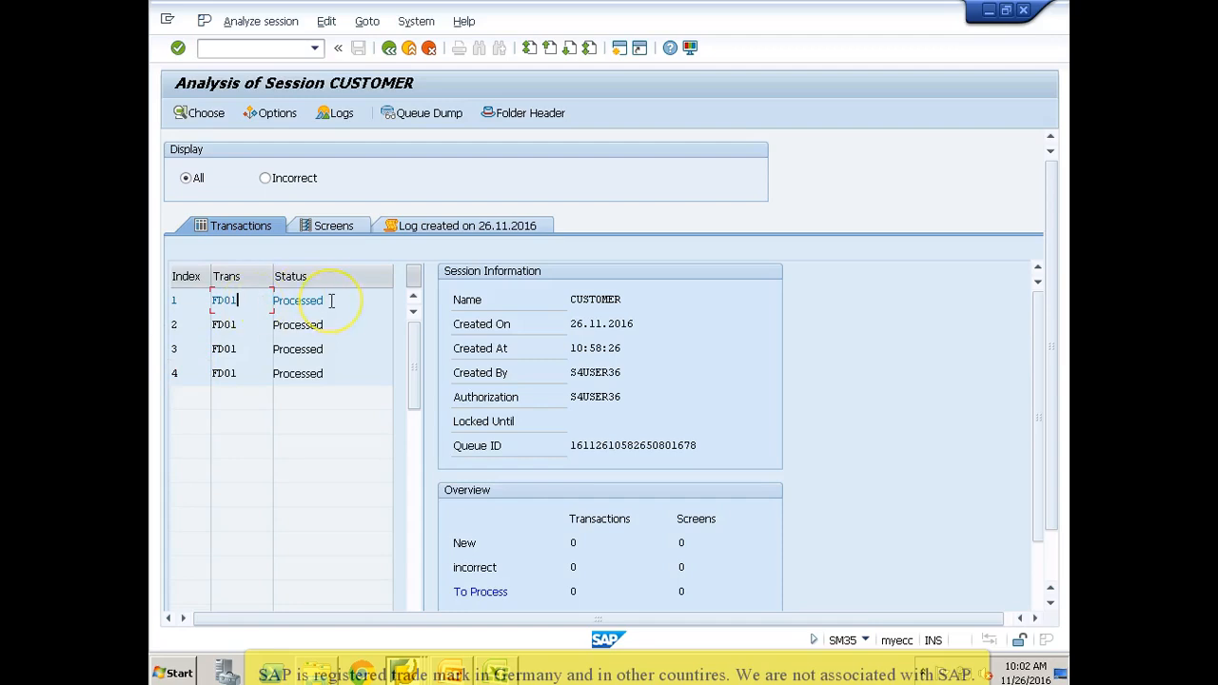
{"action": "left_click", "coordinate": [333, 232]}
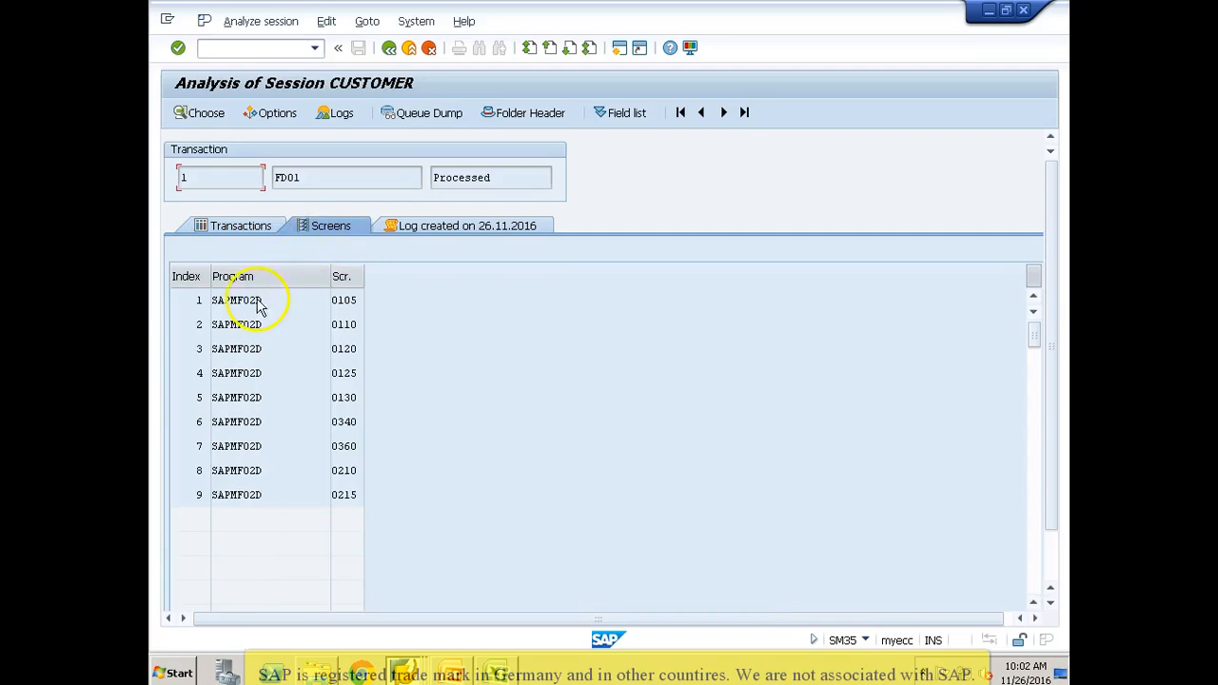
{"action": "left_click", "coordinate": [258, 299]}
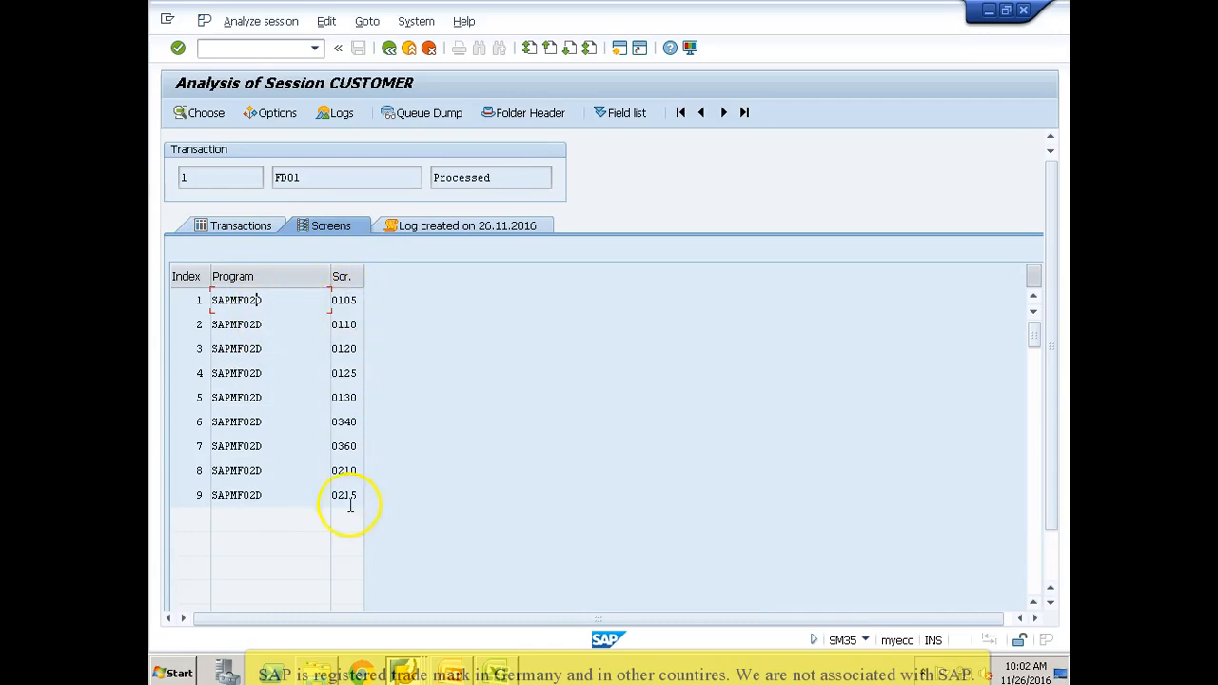
Step: Review the session log's messages on the customers created, and return to the LSMW process steps
{"action": "left_click", "coordinate": [444, 230]}
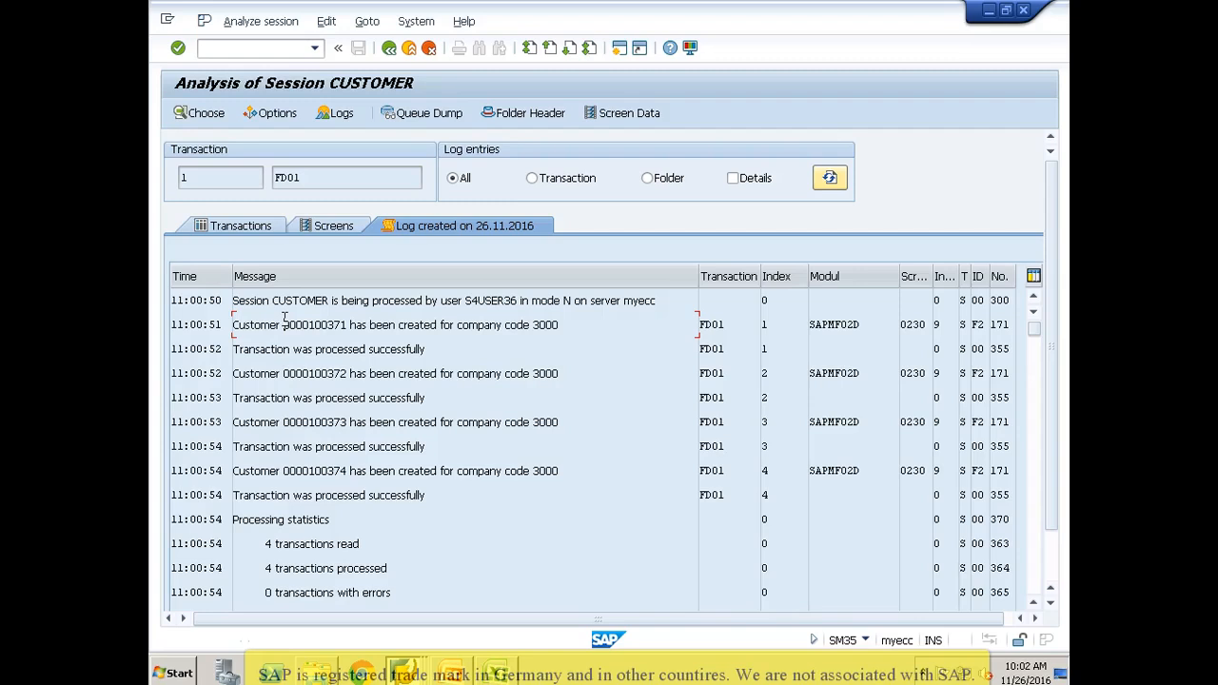
{"action": "left_click", "coordinate": [330, 470]}
{"action": "left_click", "coordinate": [389, 48]}
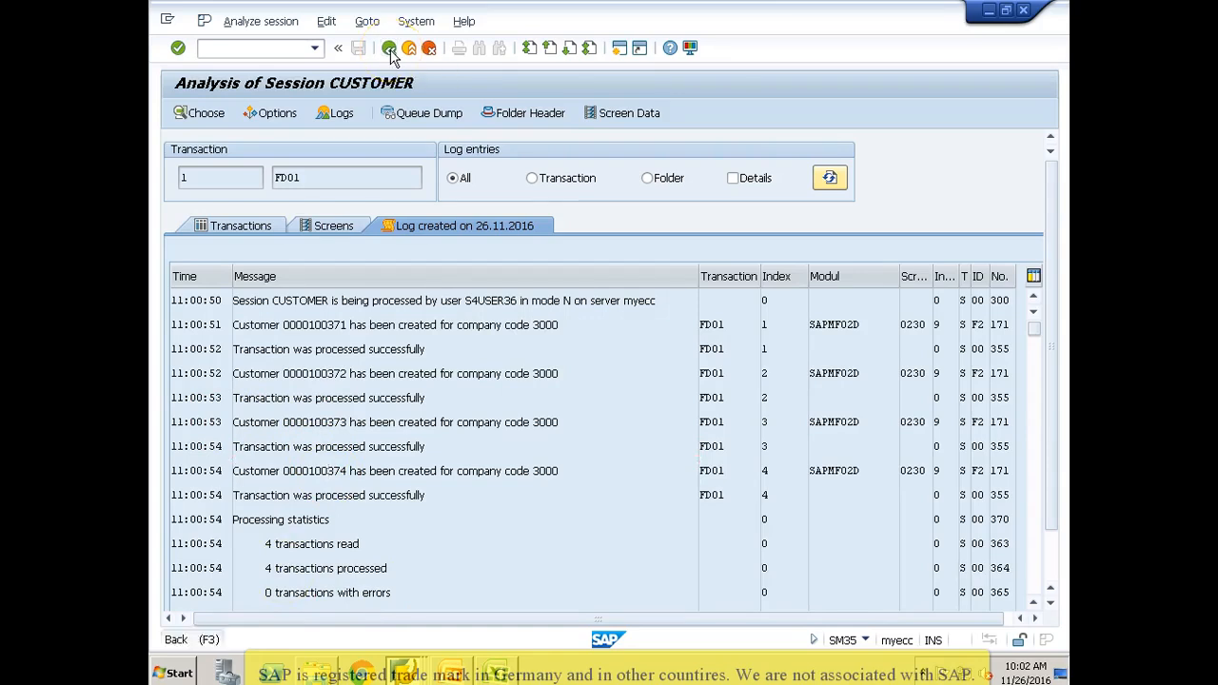
{"action": "left_click", "coordinate": [389, 48]}
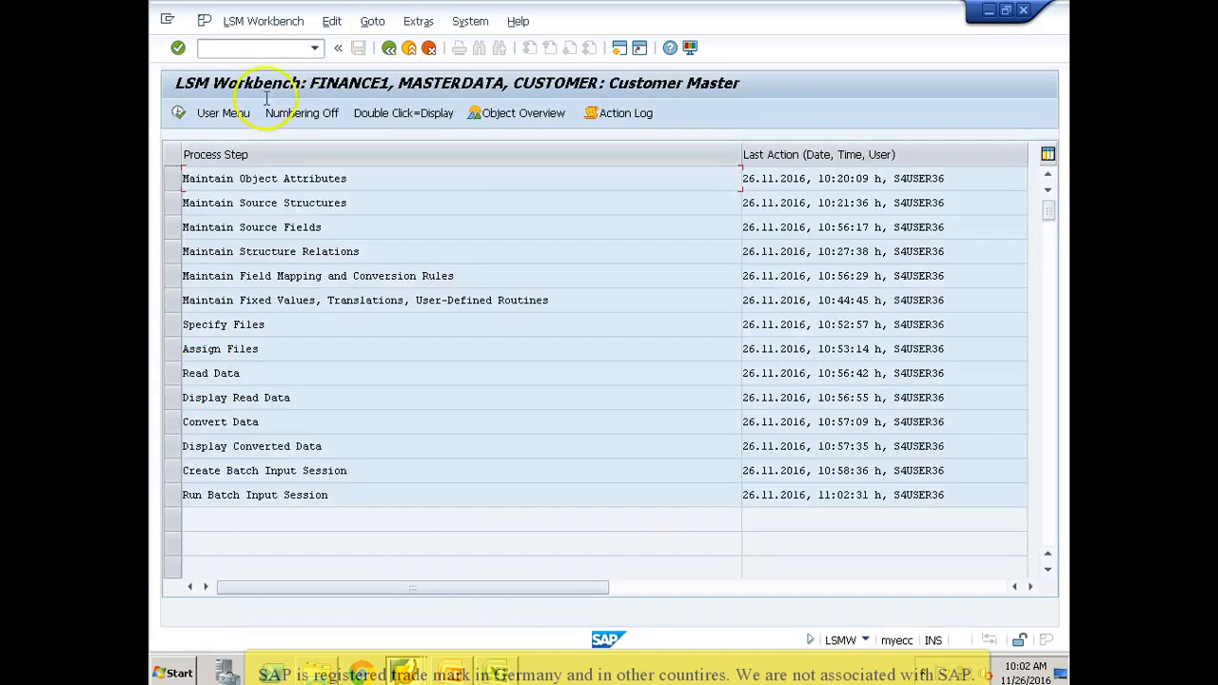
Step: Switch to the SAP Easy Access session and display the company code 3000 data of the first newly created customer in FD03
{"action": "left_click", "coordinate": [404, 673]}
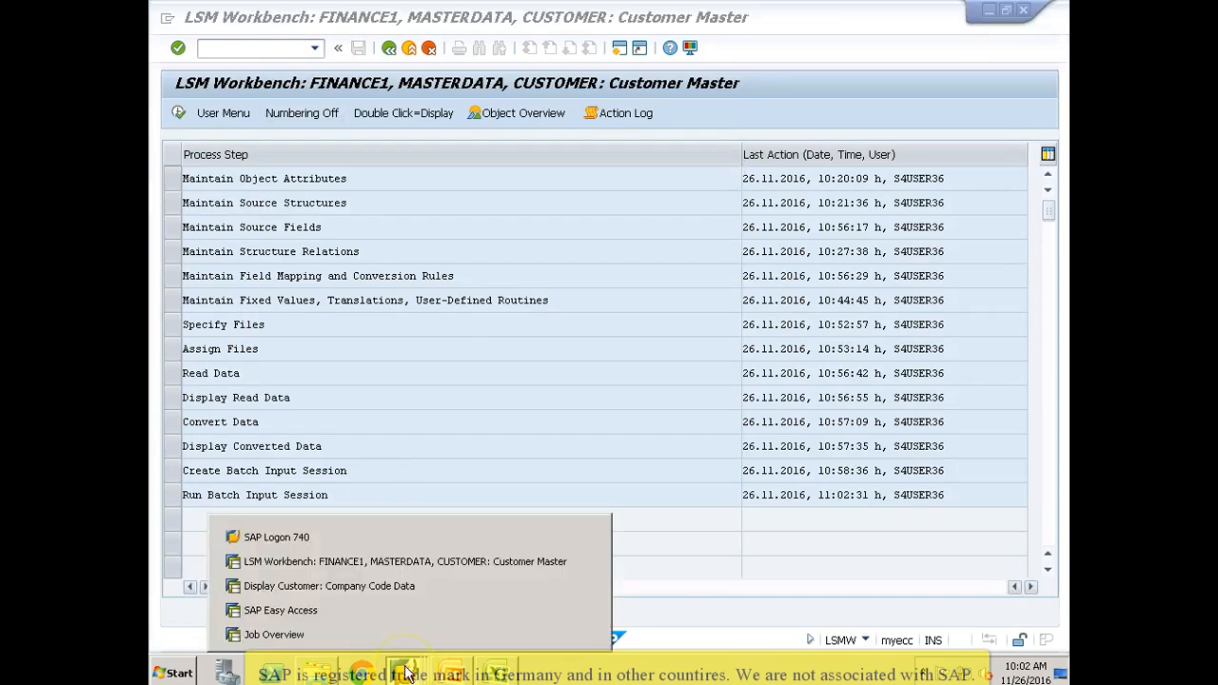
{"action": "left_click", "coordinate": [373, 614]}
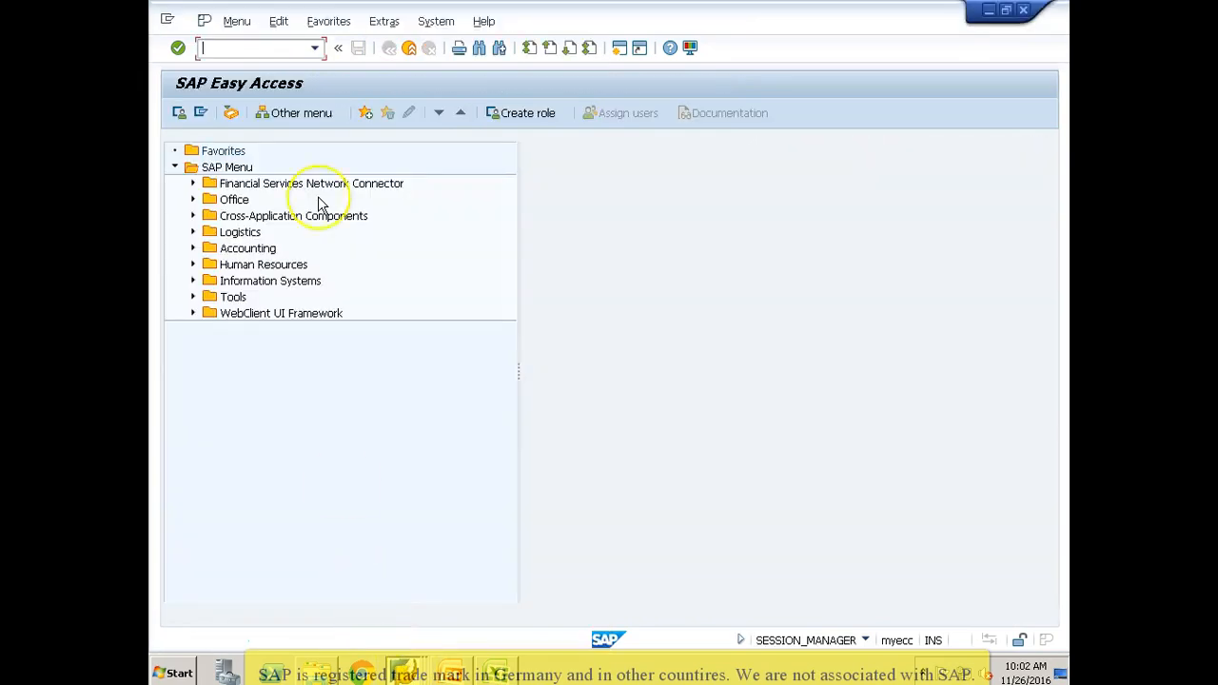
{"action": "type", "text": "fd03"}
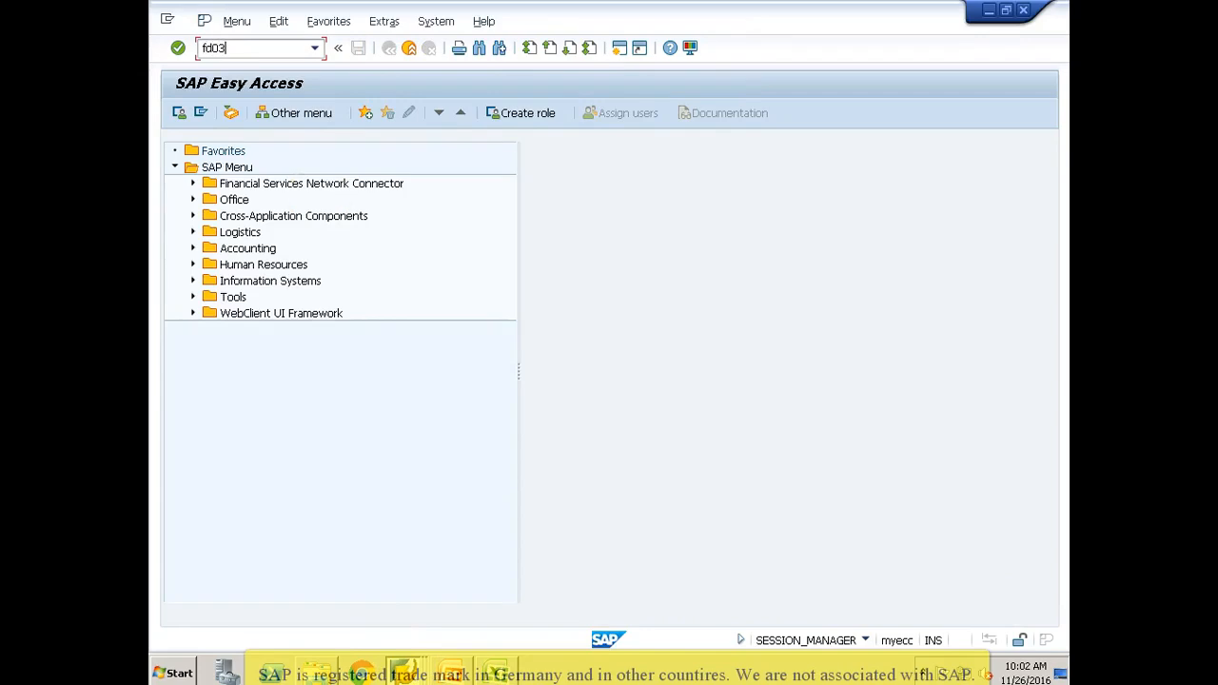
{"action": "key", "text": "Return"}
{"action": "left_click", "coordinate": [386, 187]}
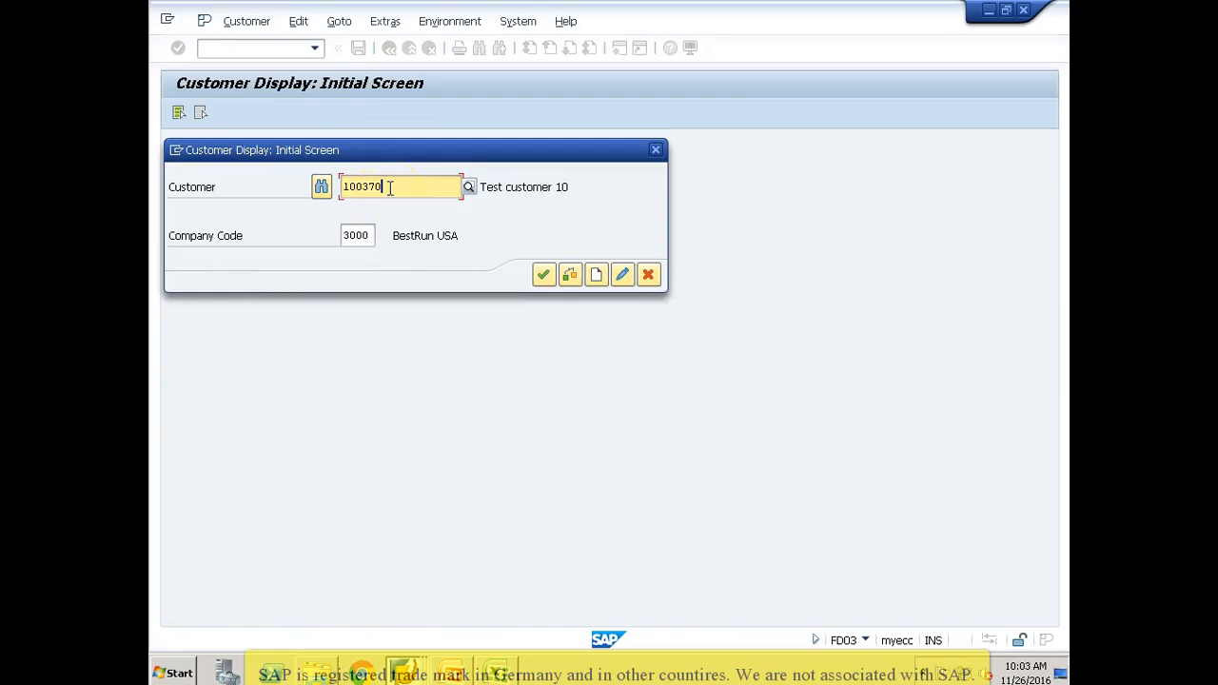
{"action": "key", "text": "Return"}
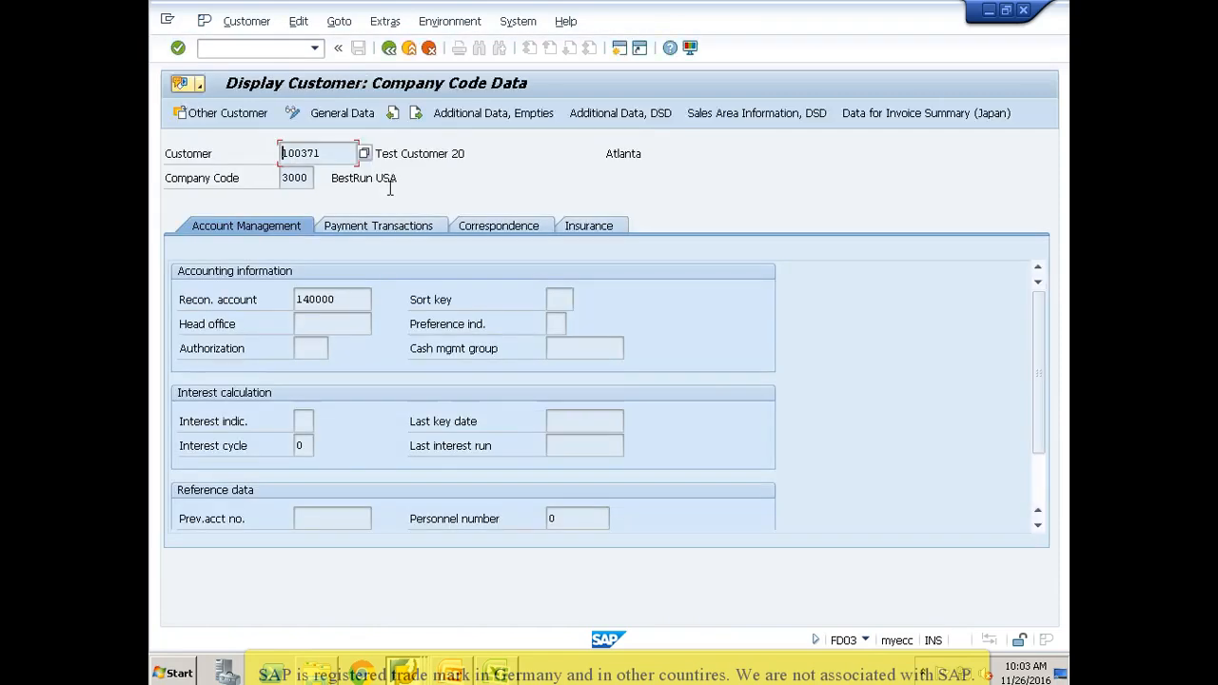
Step: Leave the customer display and open the general table display with transaction SE16N
{"action": "left_click", "coordinate": [274, 49]}
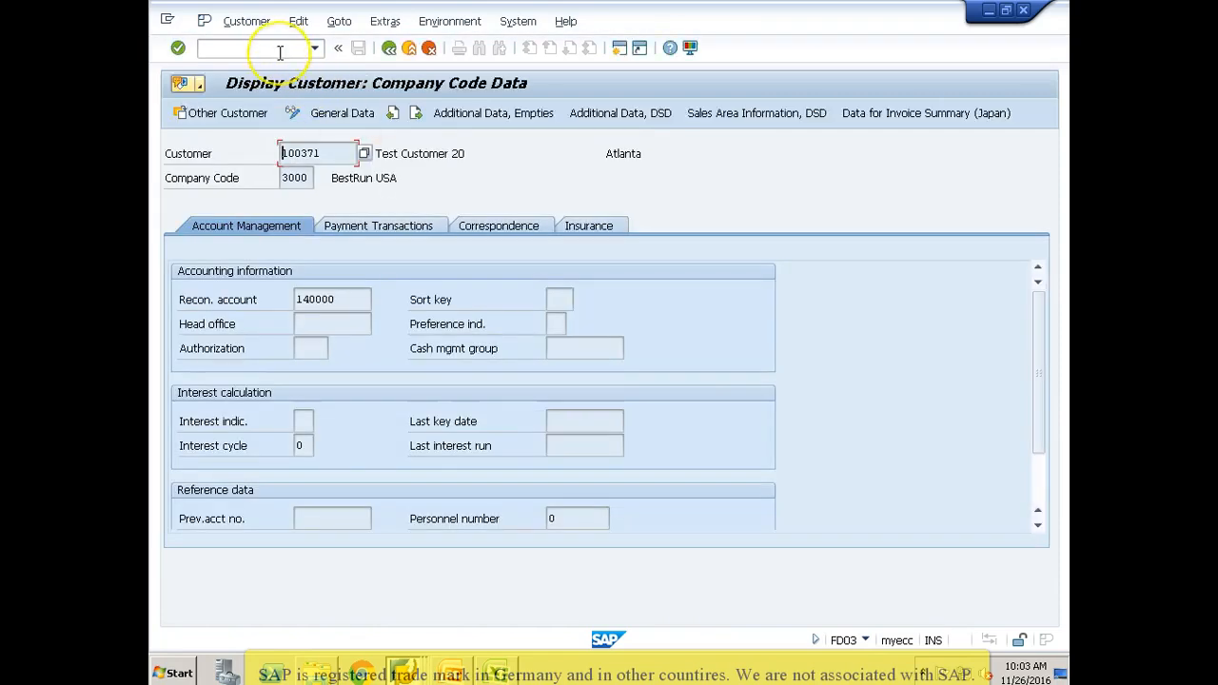
{"action": "type", "text": "/nse16"}
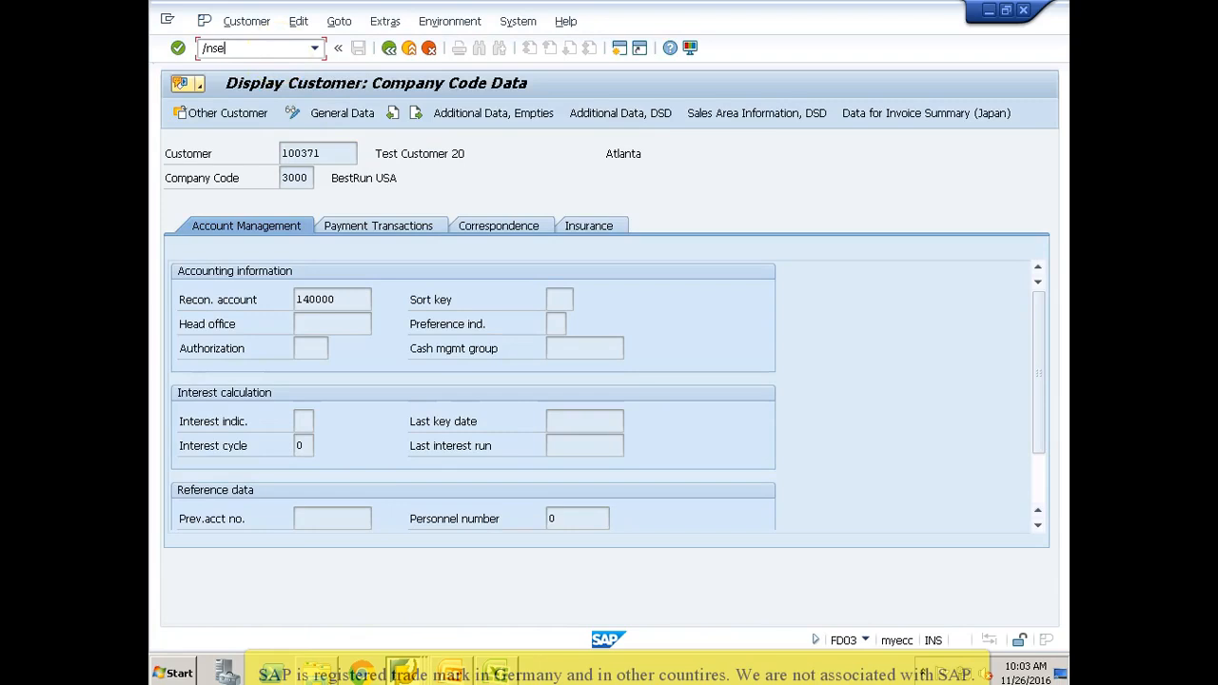
{"action": "key", "text": "Return"}
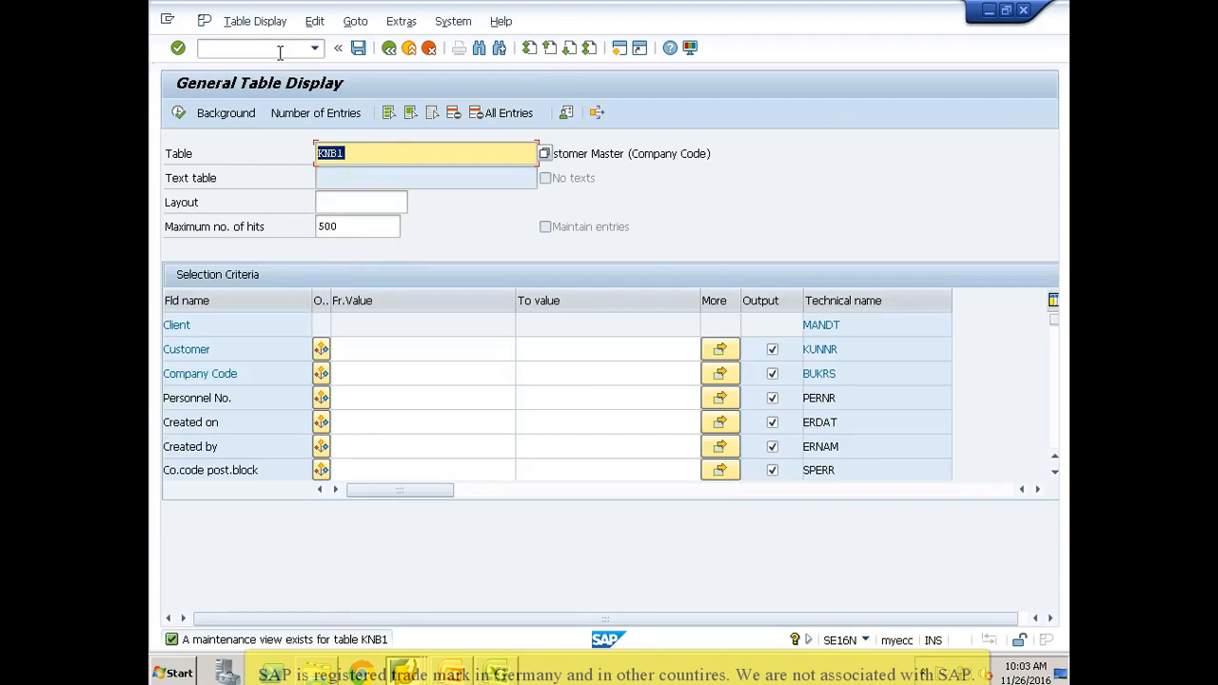
Step: List the KNB1 entries for the range of newly created customer numbers, and check their creation date and creator
{"action": "left_click", "coordinate": [366, 352]}
{"action": "type", "text": "10037"}
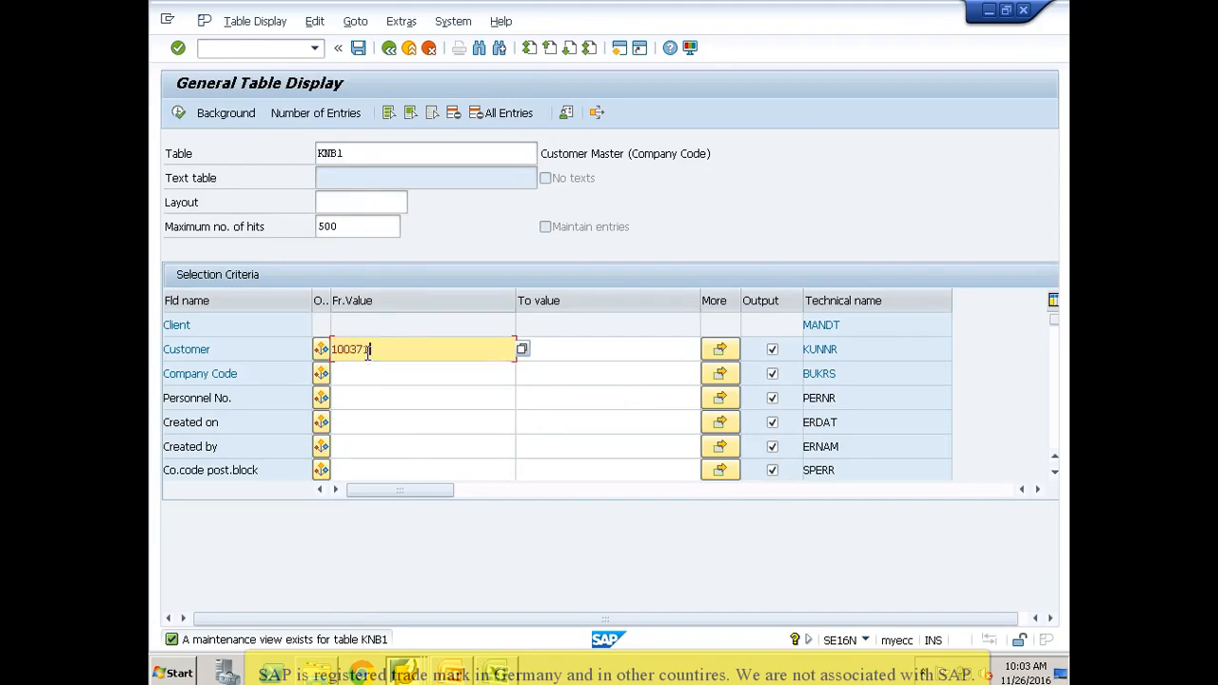
{"action": "key", "text": "Tab"}
{"action": "type", "text": "10037"}
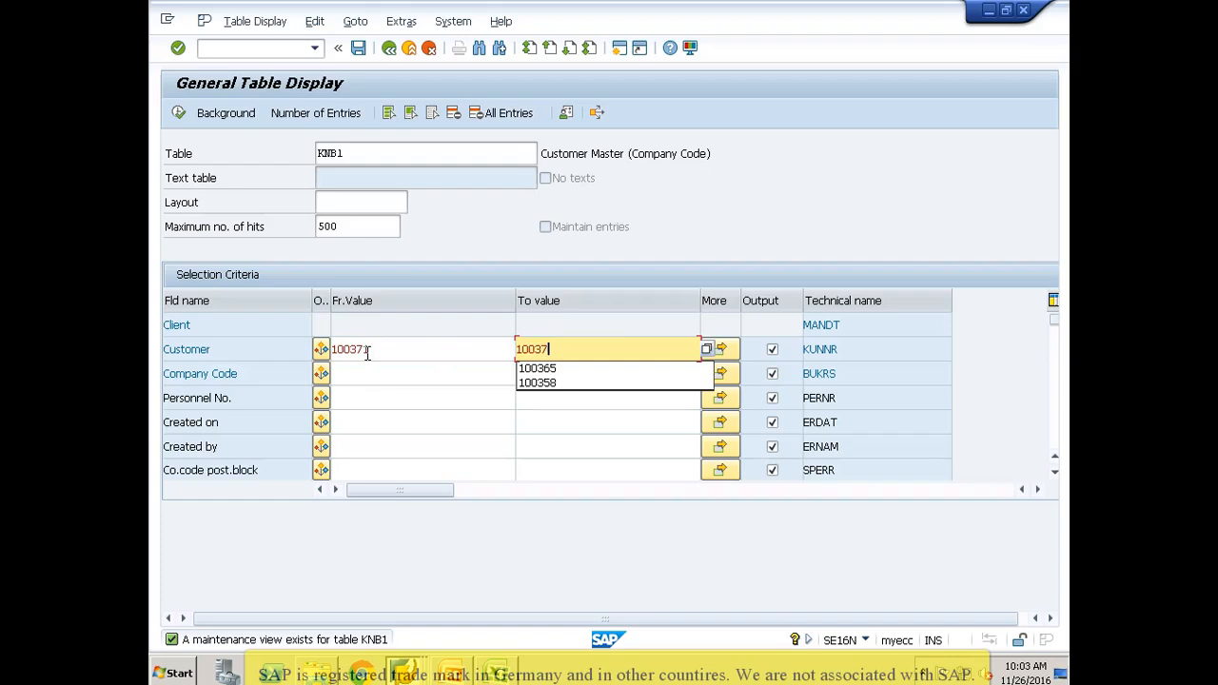
{"action": "type", "text": "4"}
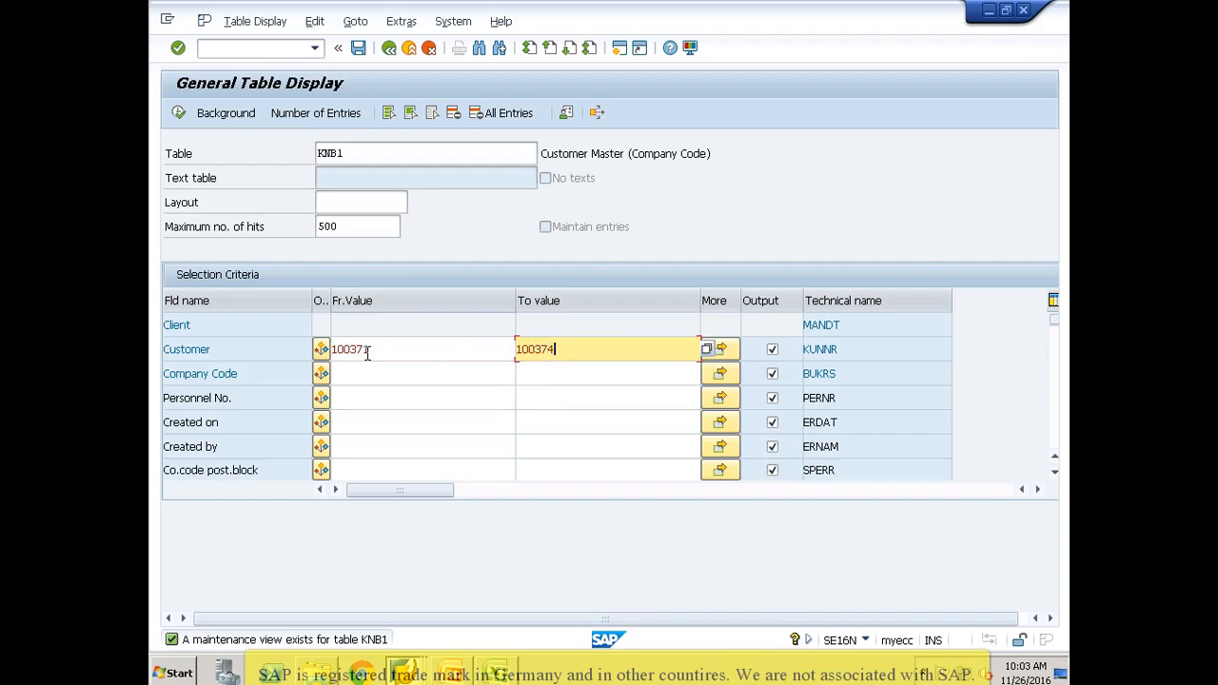
{"action": "left_click", "coordinate": [179, 113]}
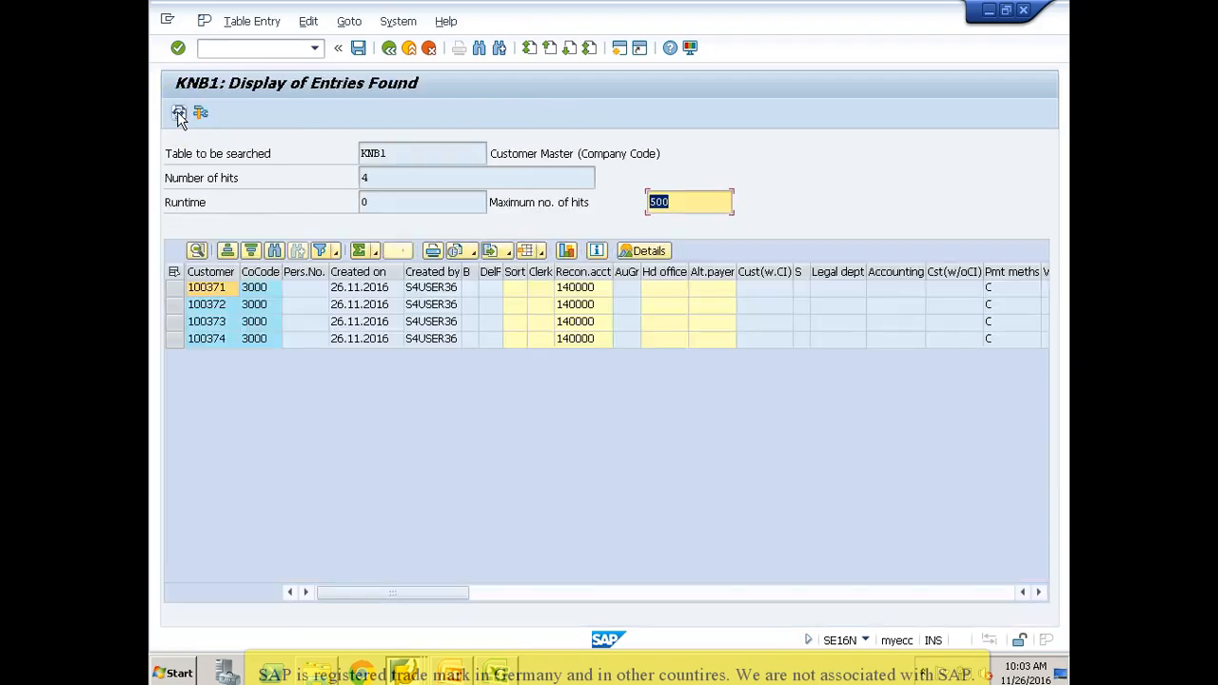
{"action": "left_click", "coordinate": [349, 290]}
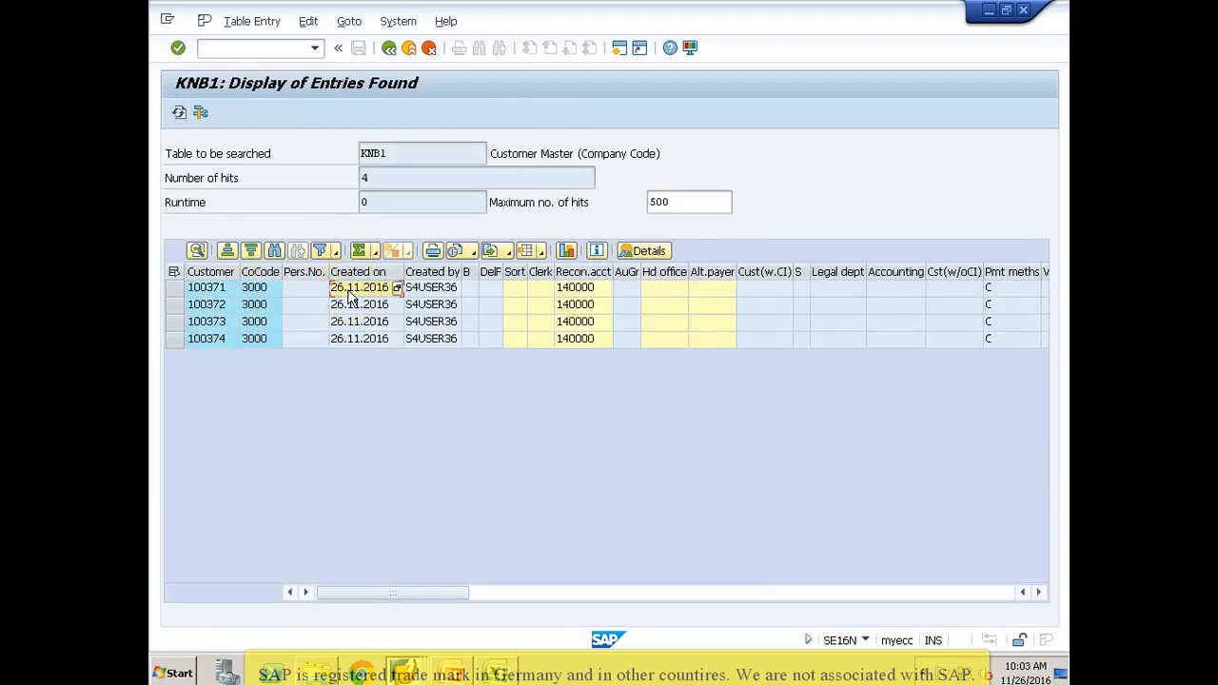
{"action": "left_click", "coordinate": [426, 290]}
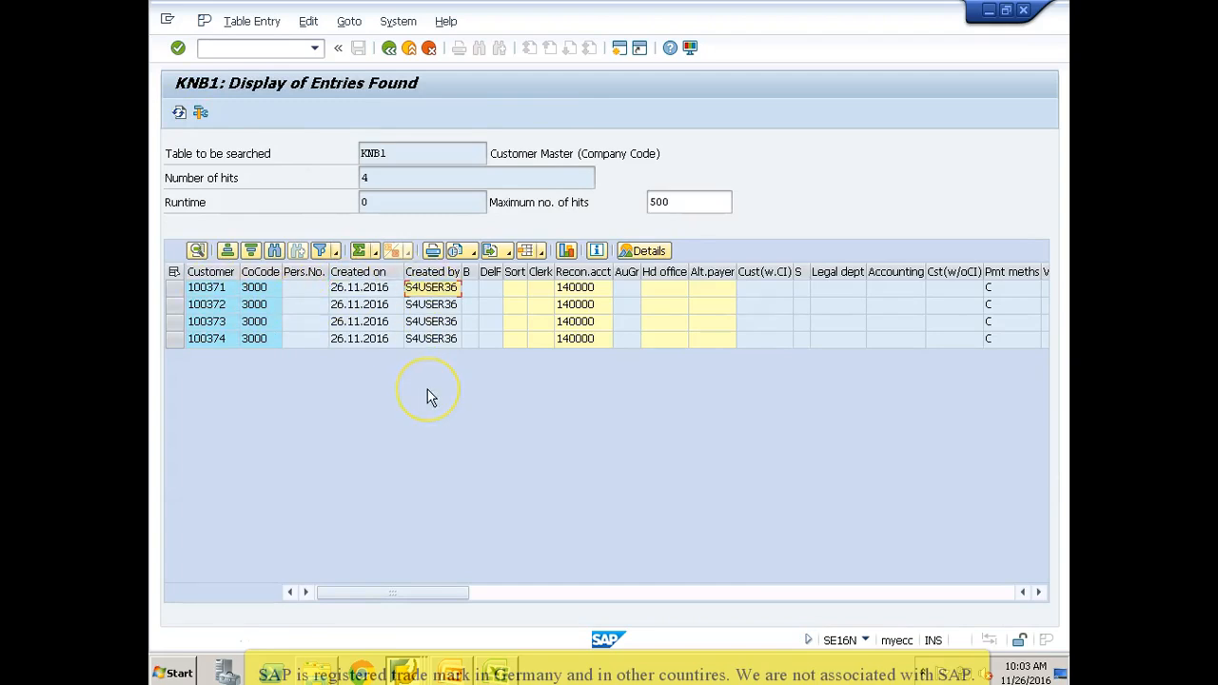
Step: Return to the LSM Workbench process steps and open the object attributes of the CUSTOMER object
{"action": "key", "text": "alt+Tab"}
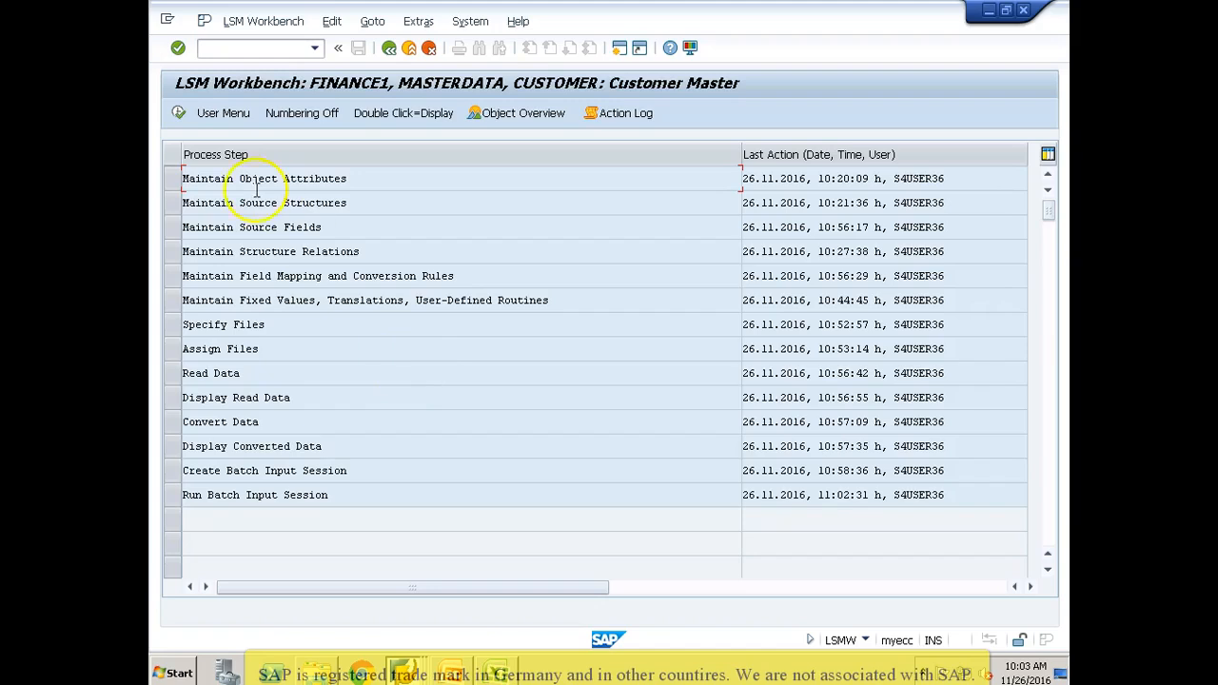
{"action": "left_click", "coordinate": [173, 179]}
{"action": "left_click", "coordinate": [178, 113]}
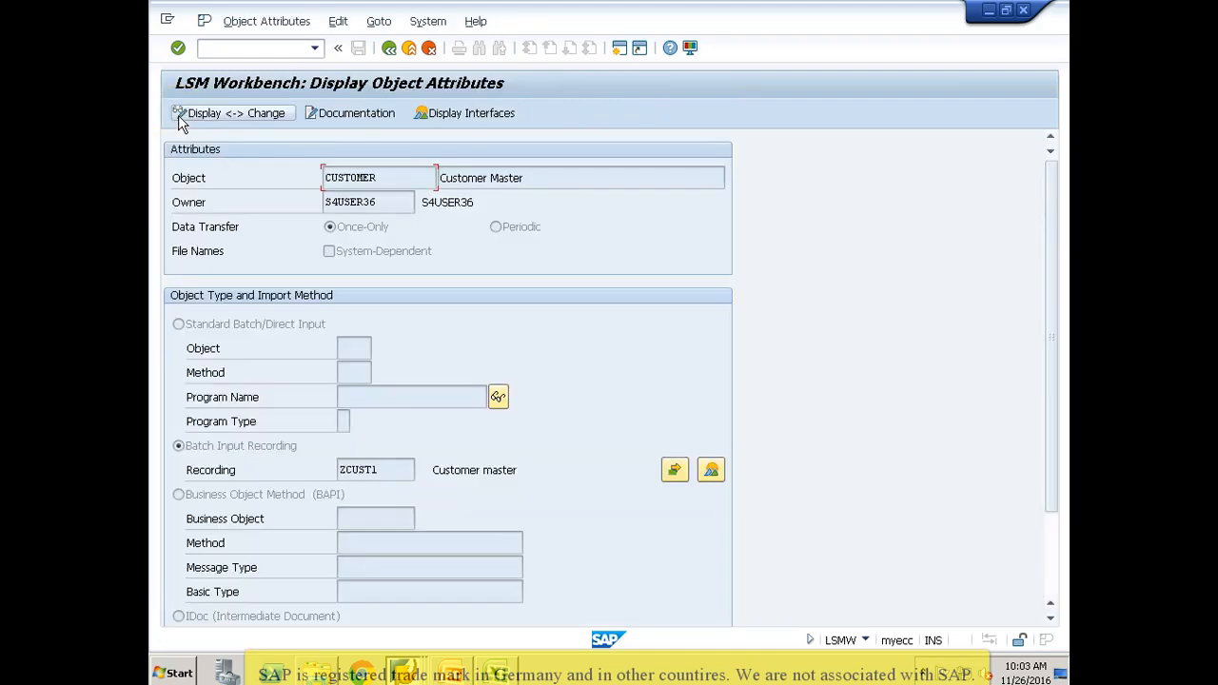